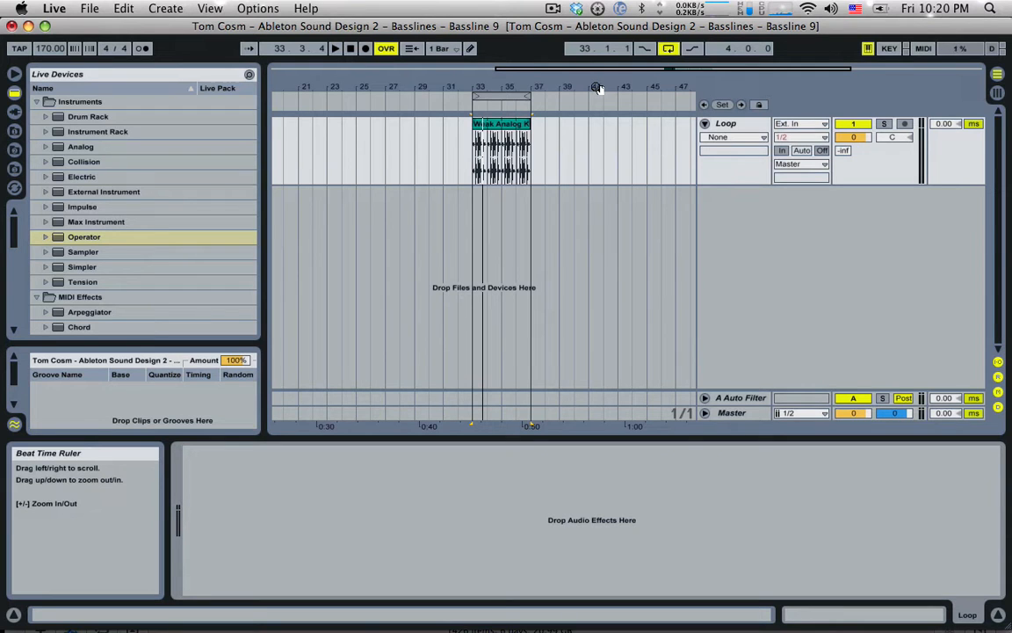
Play back the drum loop on the Loop track from bar 33.
{"action": "left_click_drag", "start_coordinate": [568, 68], "coordinate": [578, 130]}
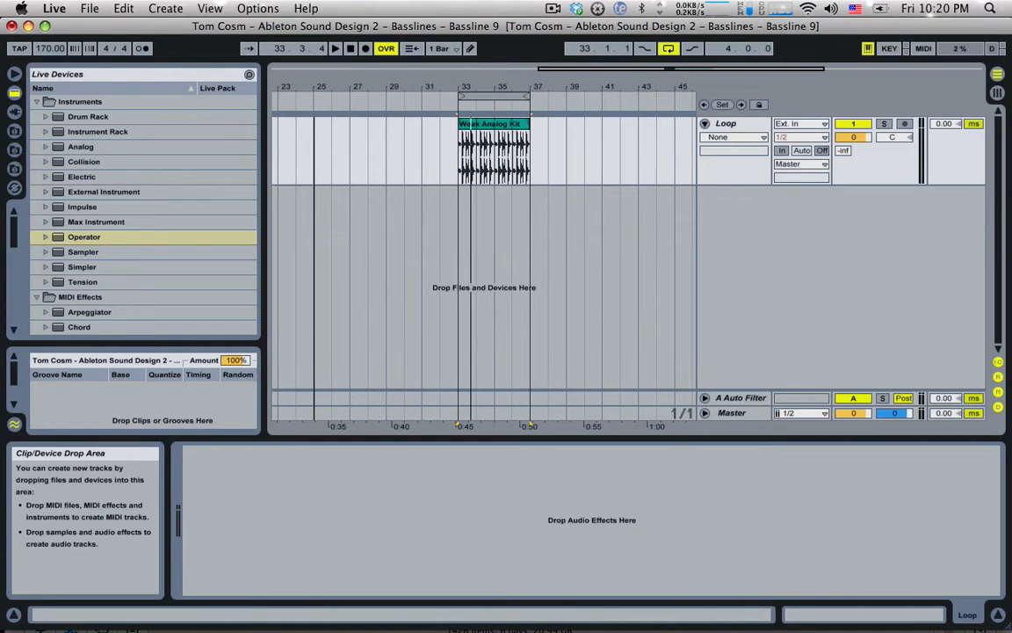
{"action": "left_click_drag", "start_coordinate": [578, 130], "coordinate": [597, 68]}
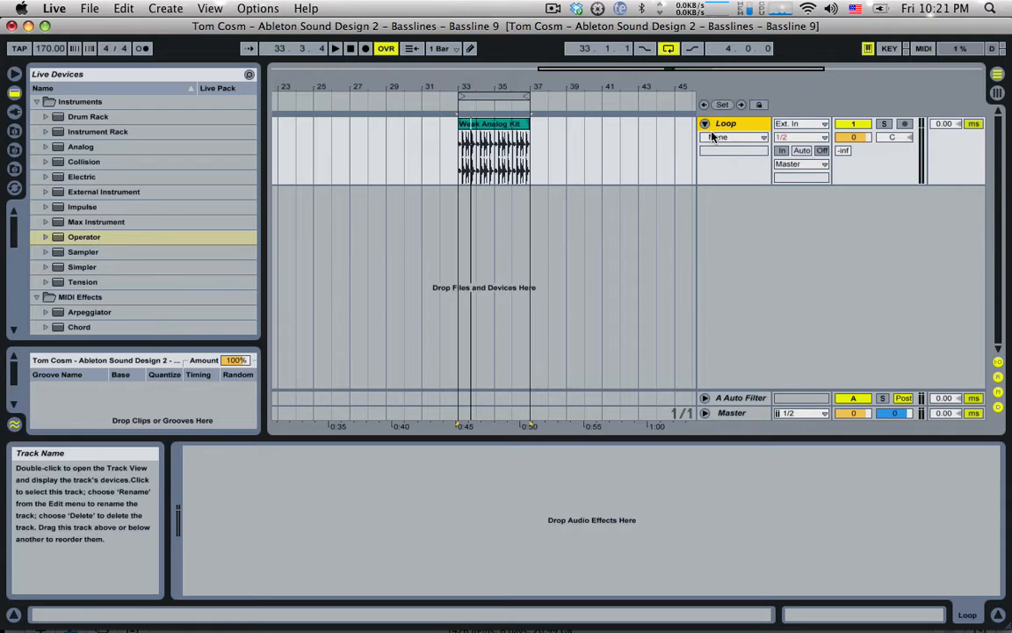
{"action": "left_click", "coordinate": [460, 169]}
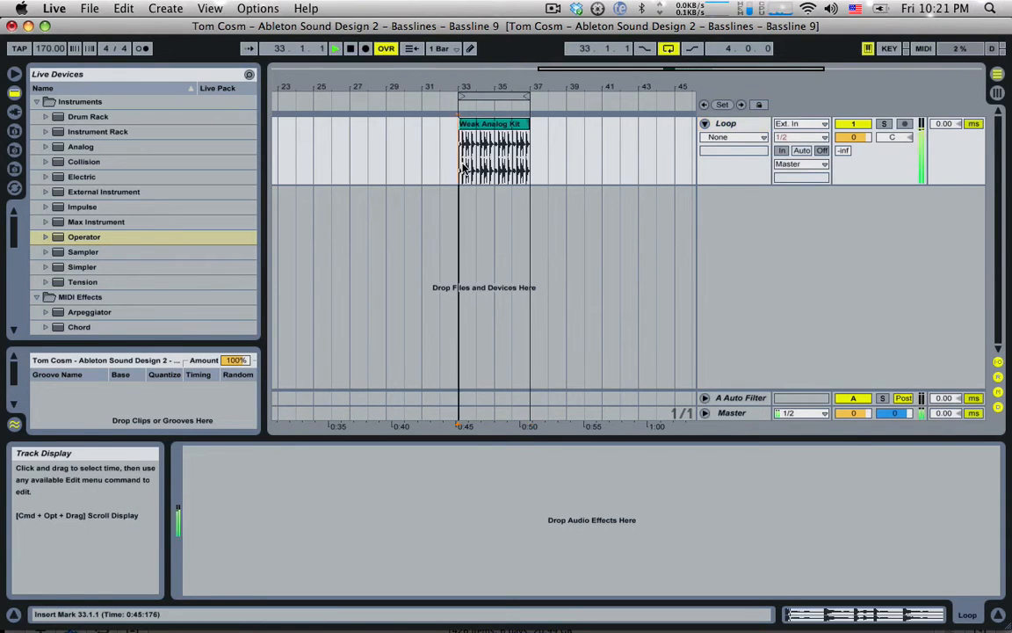
{"action": "key", "text": "space"}
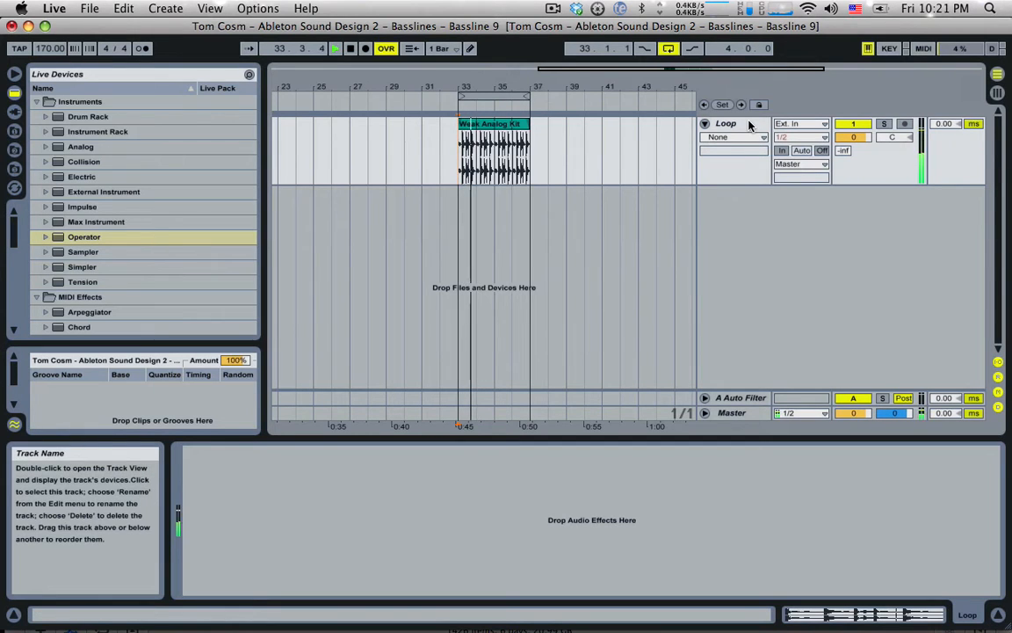
{"action": "key", "text": "space"}
Add a MIDI track named Bassline below the Loop track, unfold it and load the Operator instrument on it.
{"action": "left_click", "coordinate": [748, 124]}
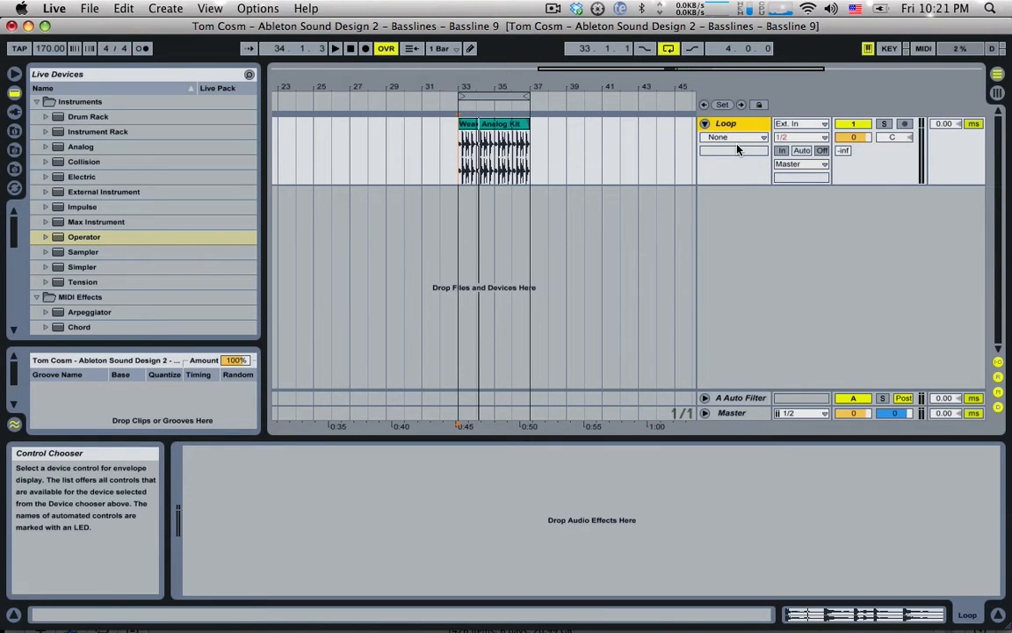
{"action": "key", "text": "super+shift+t"}
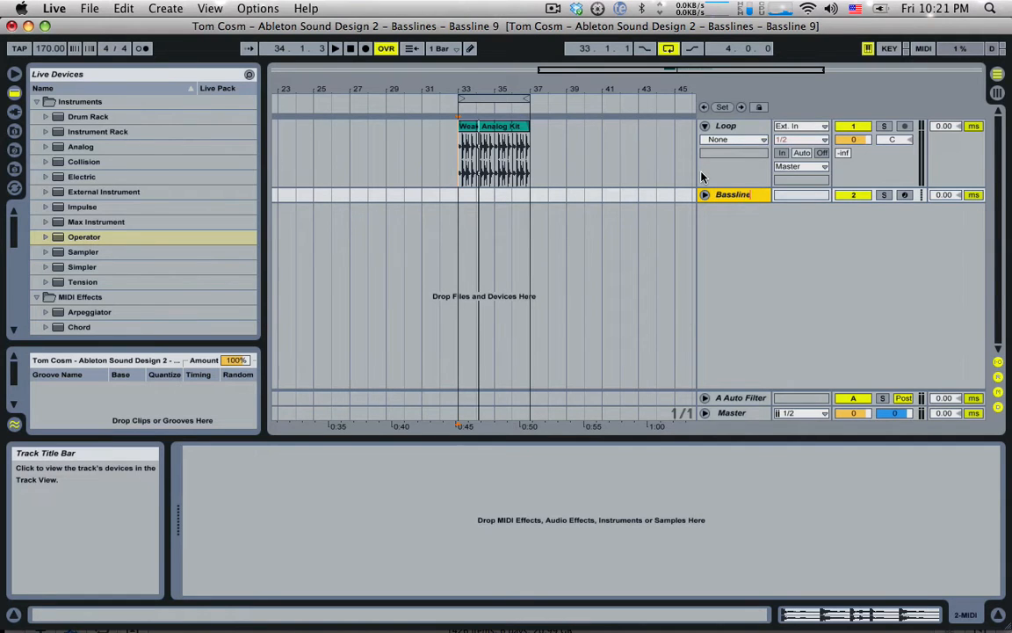
{"action": "key", "text": "Return"}
{"action": "left_click", "coordinate": [705, 194]}
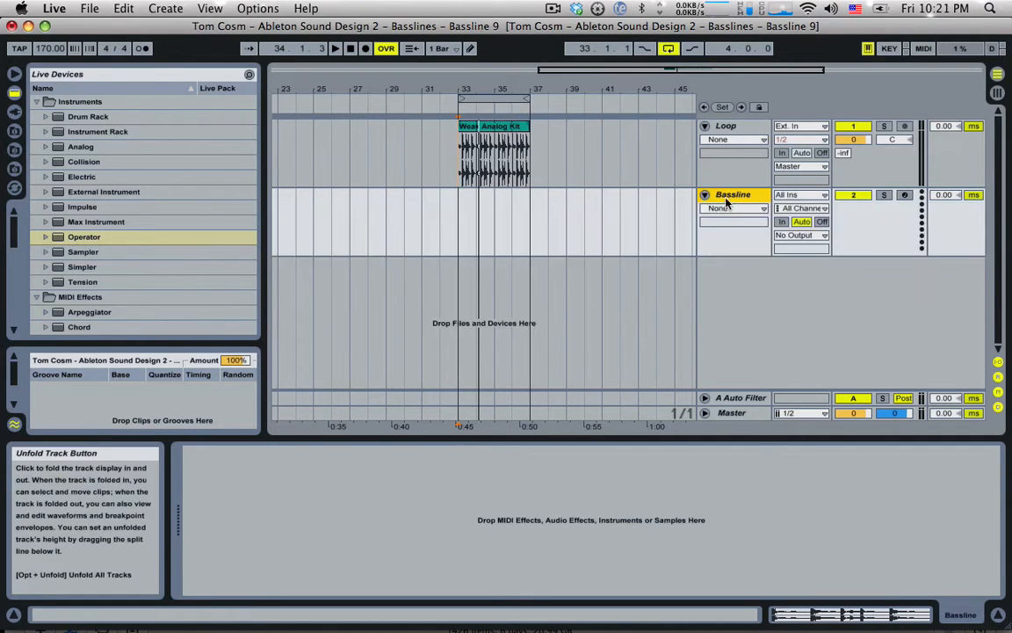
{"action": "double_click", "coordinate": [70, 237]}
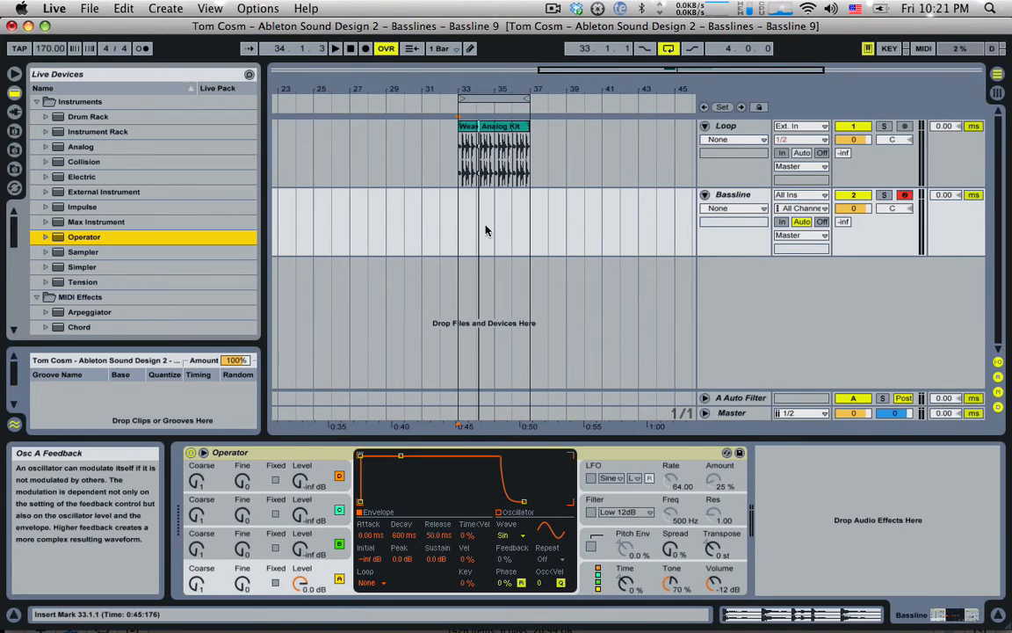
Create an empty two-bar MIDI clip on the Bassline track starting at bar 33 and open it for note editing.
{"action": "key", "text": "space"}
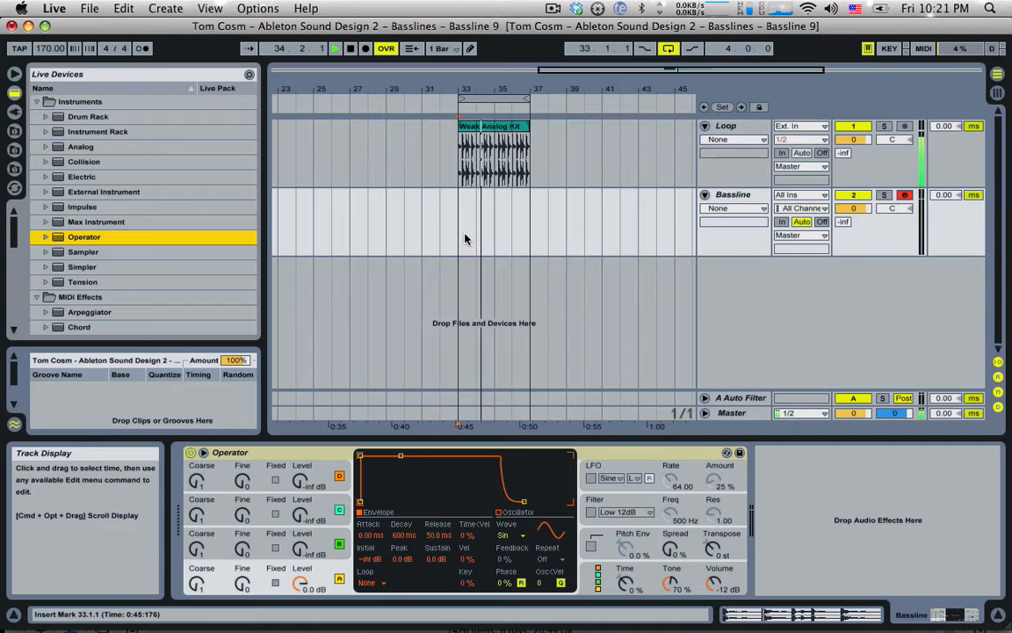
{"action": "key", "text": "space"}
{"action": "left_click_drag", "start_coordinate": [465, 237], "coordinate": [490, 240]}
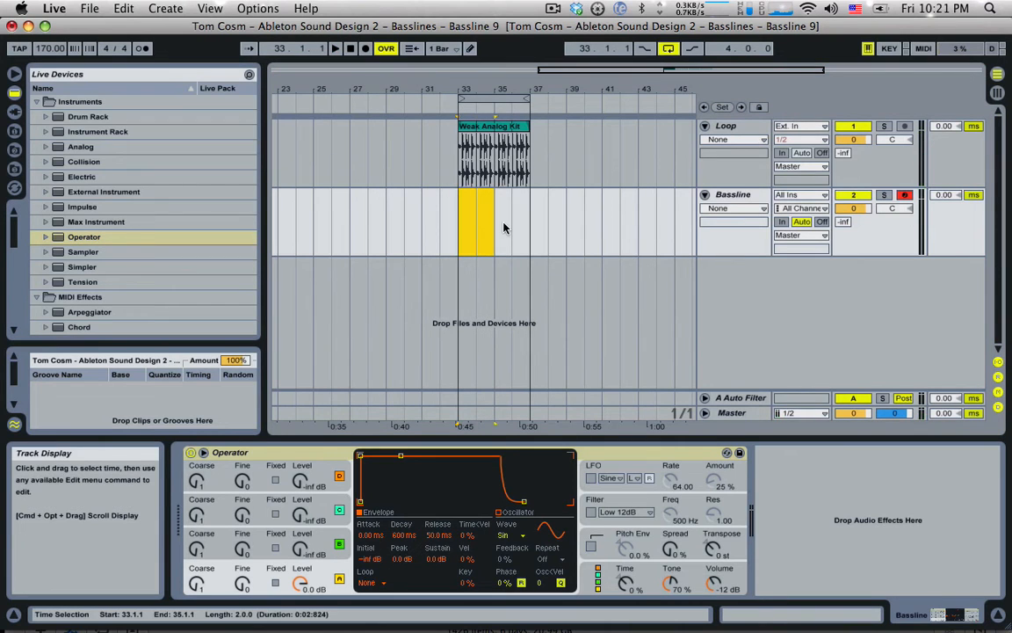
{"action": "key", "text": "super+shift+m"}
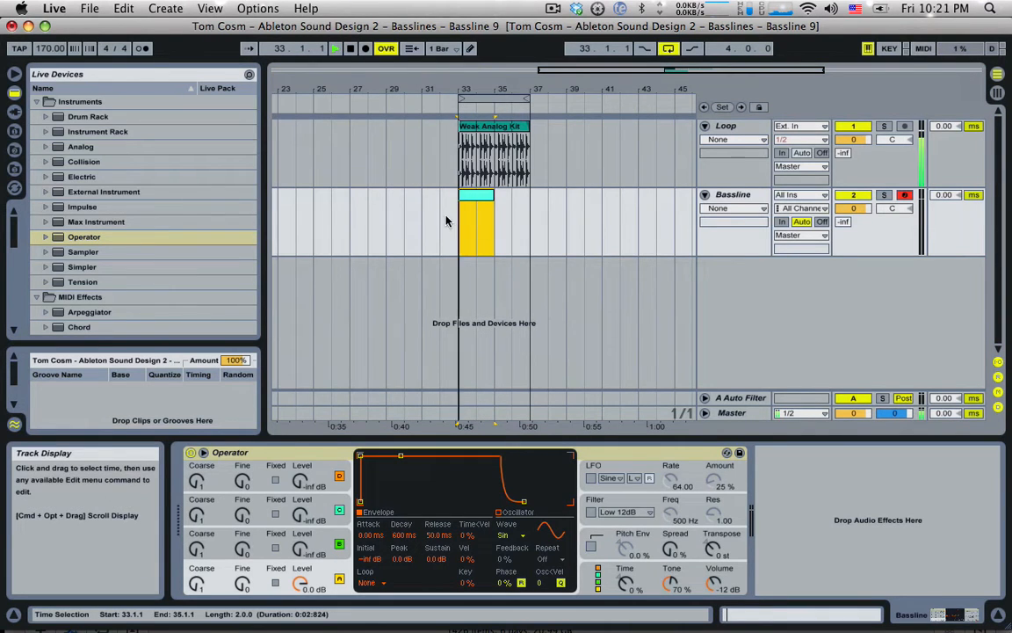
{"action": "double_click", "coordinate": [468, 196]}
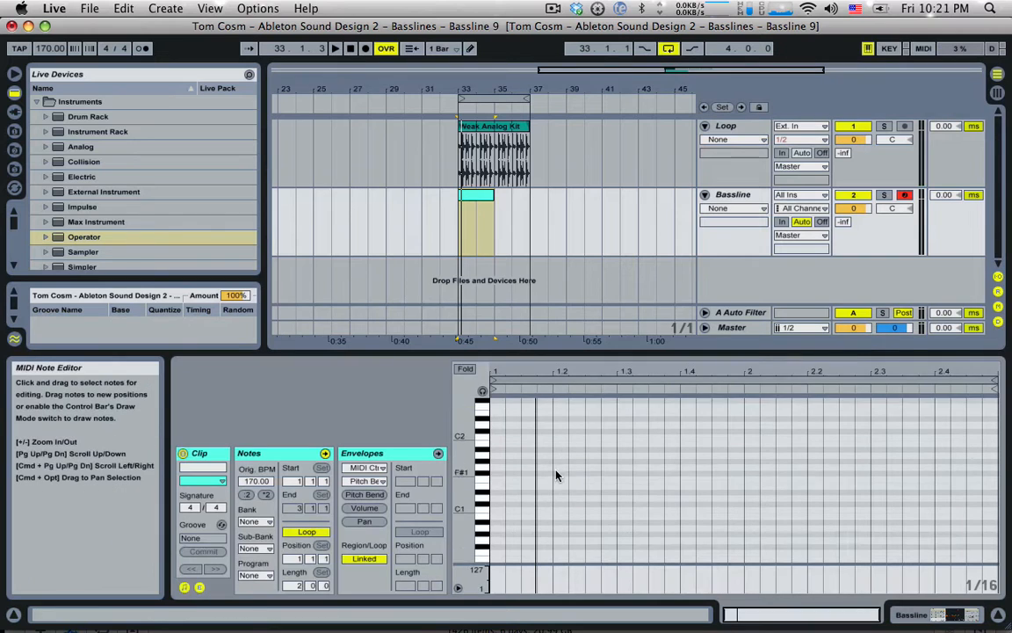
Enter two consecutive one-beat G1 notes at the start of the clip, on 1.1.1 and 1.2.1, and start playback.
{"action": "double_click", "coordinate": [496, 500]}
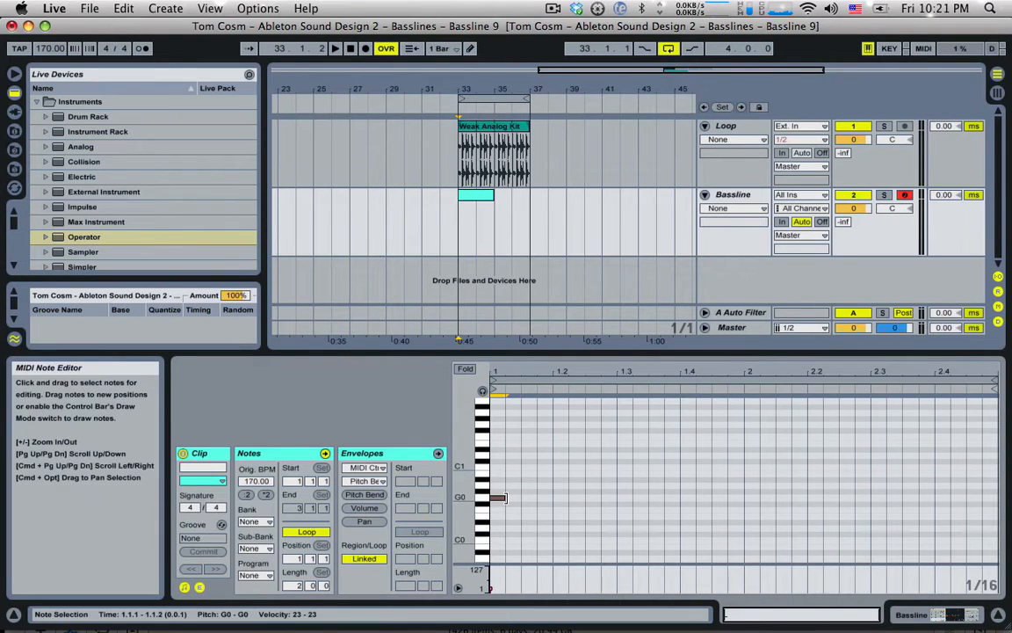
{"action": "left_click_drag", "start_coordinate": [509, 498], "coordinate": [559, 409]}
{"action": "left_click", "coordinate": [538, 424]}
{"action": "key", "text": "Delete"}
{"action": "left_click", "coordinate": [579, 402]}
{"action": "key", "text": "super+a"}
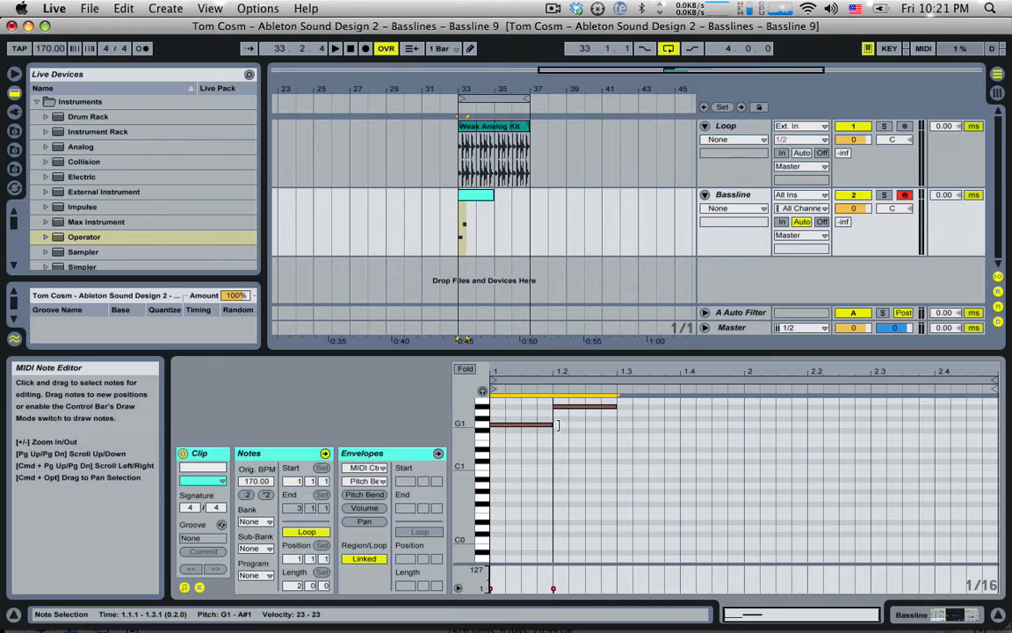
{"action": "scroll", "coordinate": [566, 425], "scroll_direction": "up", "scroll_amount": 2}
{"action": "left_click", "coordinate": [550, 435]}
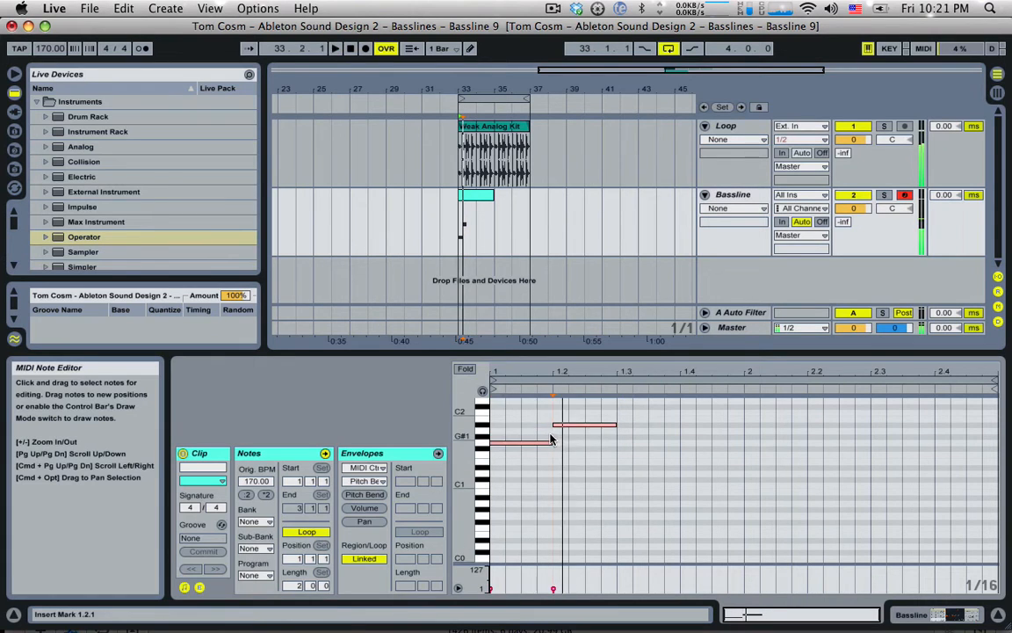
{"action": "left_click", "coordinate": [559, 426]}
{"action": "left_click_drag", "start_coordinate": [559, 429], "coordinate": [561, 443]}
{"action": "key", "text": "space"}
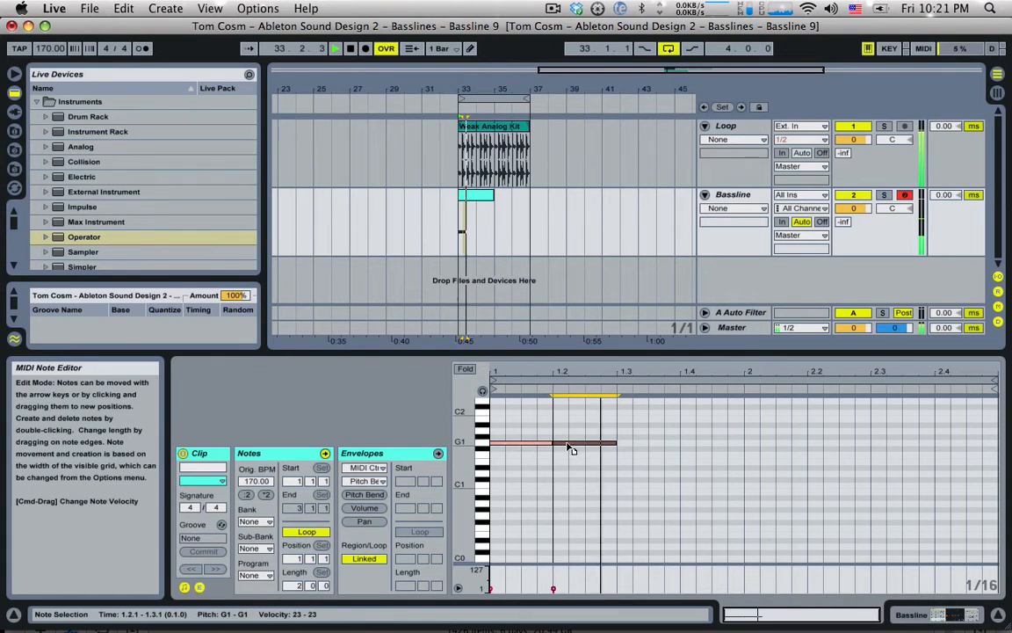
Add sixteenth notes on D2 at 1.2.4, 1.3.3 and 1.4.3, and on A#1 at 2.1.1, 2.1.3, 2.2.1 and 2.2.3.
{"action": "double_click", "coordinate": [610, 402]}
{"action": "double_click", "coordinate": [655, 401]}
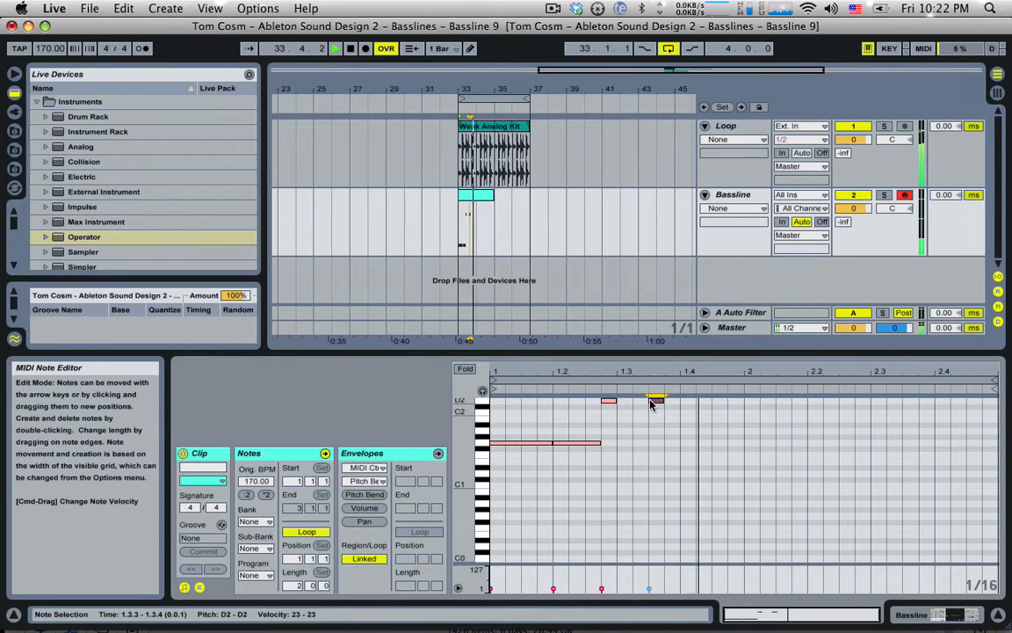
{"action": "double_click", "coordinate": [720, 401]}
{"action": "double_click", "coordinate": [754, 427]}
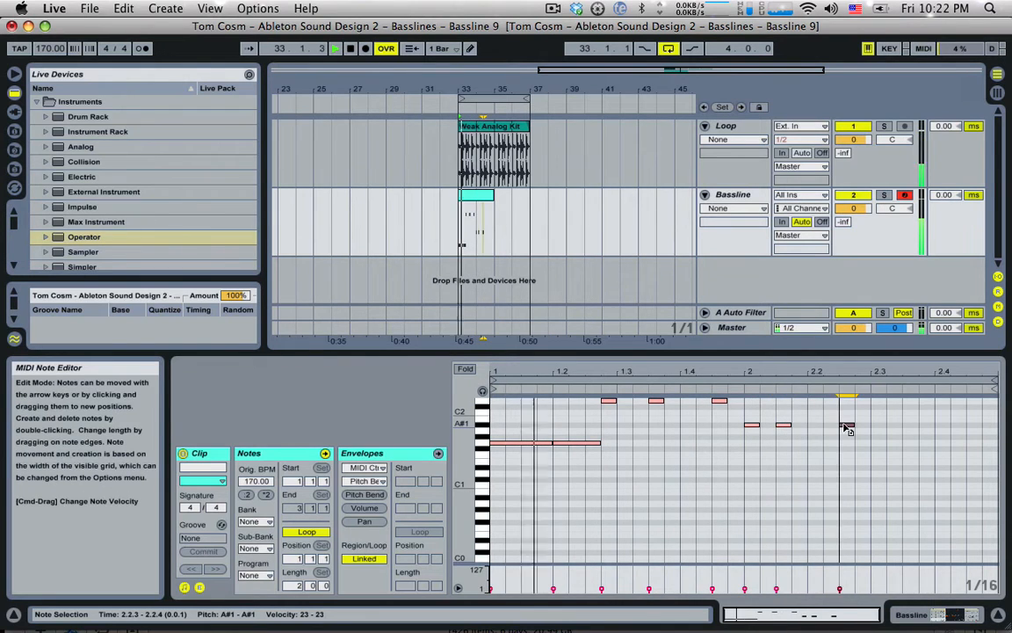
{"action": "double_click", "coordinate": [814, 425]}
Add a one-beat G1 note at 2.3.1 and duplicate it onto beat 2.4.
{"action": "double_click", "coordinate": [909, 451]}
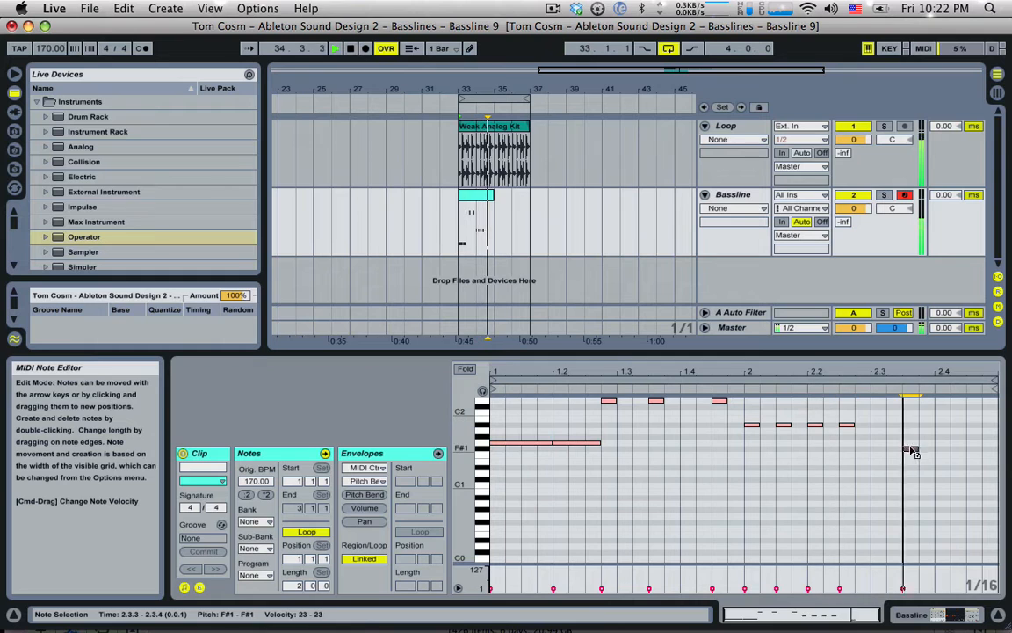
{"action": "left_click_drag", "start_coordinate": [910, 451], "coordinate": [933, 444]}
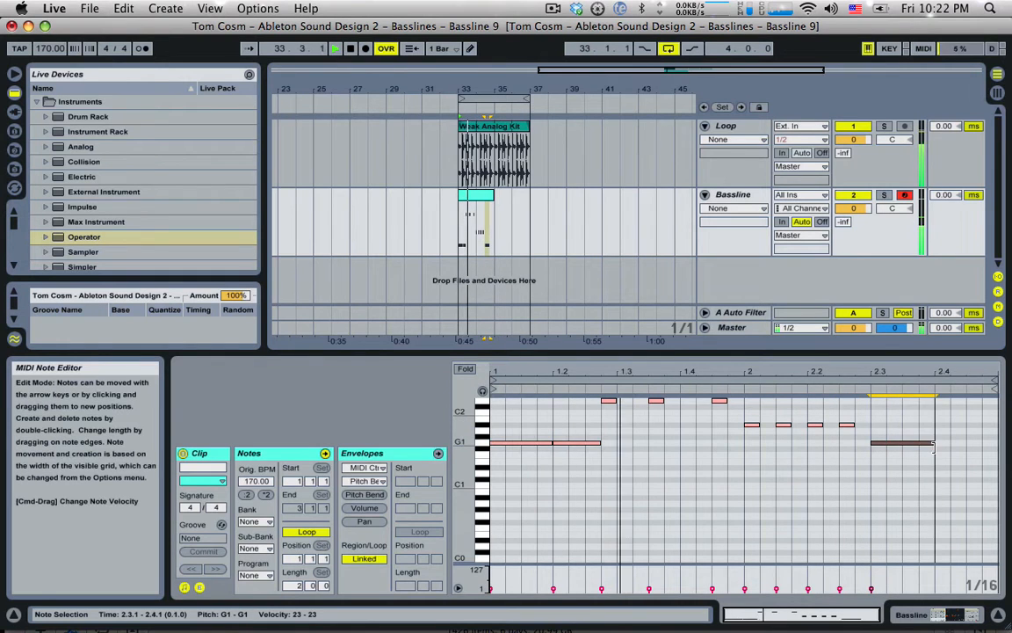
{"action": "key", "text": "super+d"}
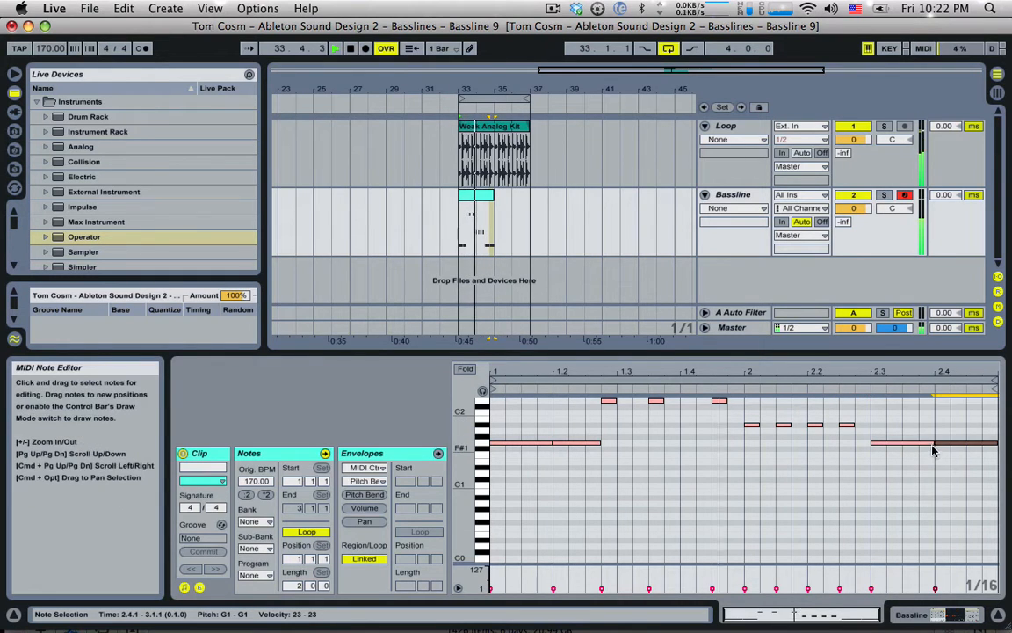
Solo the Bassline track, extend its clip to four bars ending at bar 37, and play it.
{"action": "left_click", "coordinate": [884, 194]}
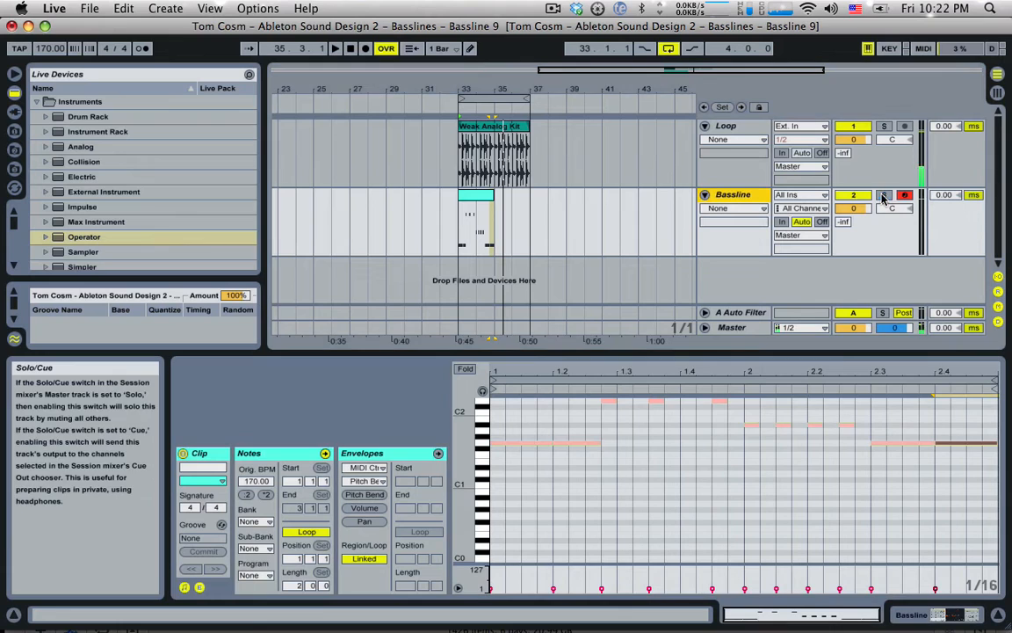
{"action": "left_click", "coordinate": [479, 211]}
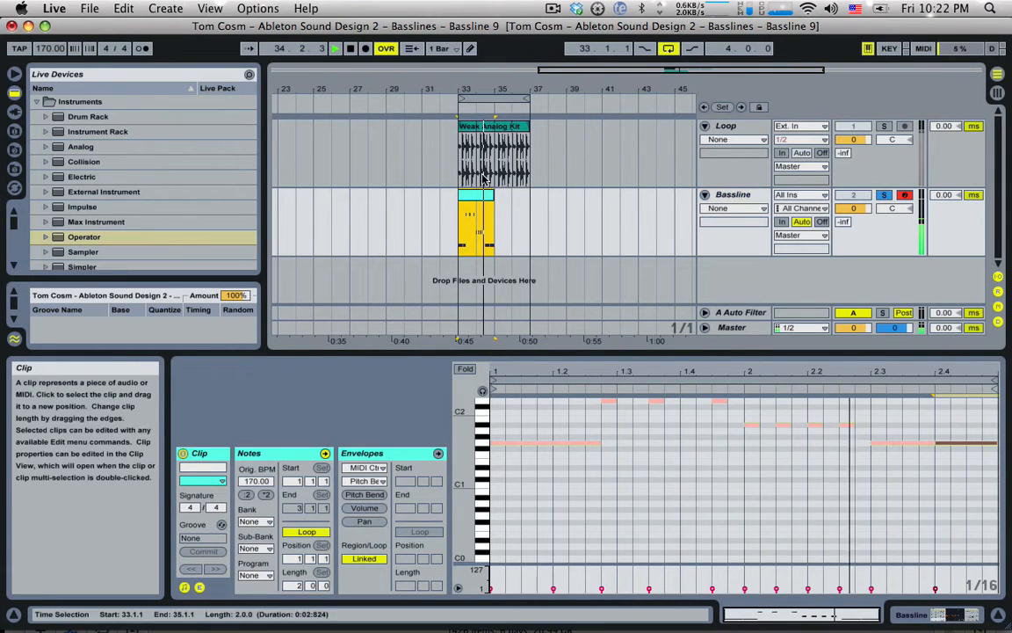
{"action": "key", "text": "space"}
{"action": "left_click", "coordinate": [379, 375]}
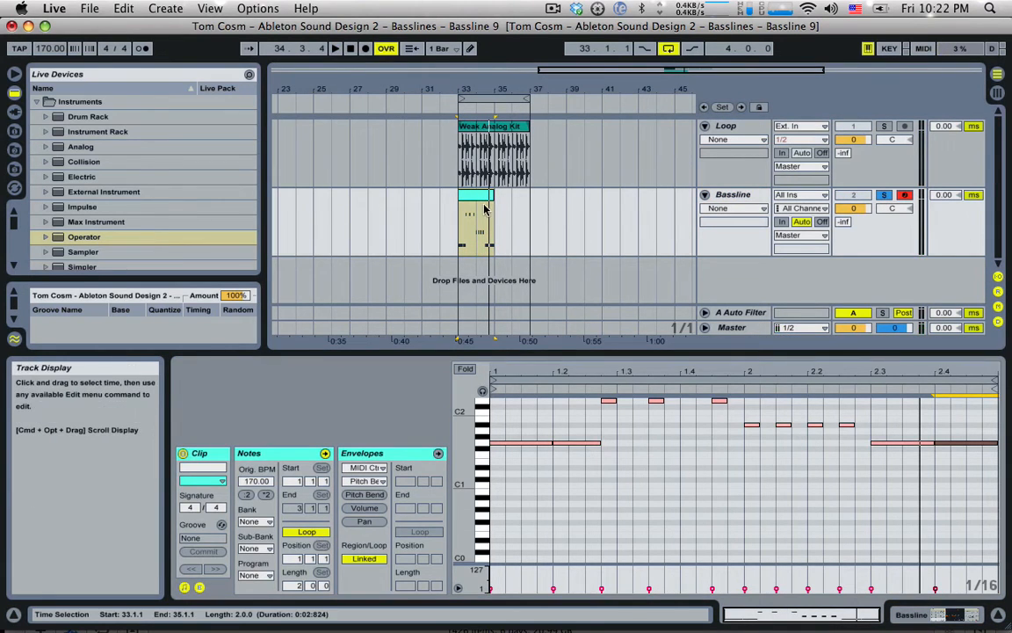
{"action": "left_click_drag", "start_coordinate": [492, 209], "coordinate": [541, 204]}
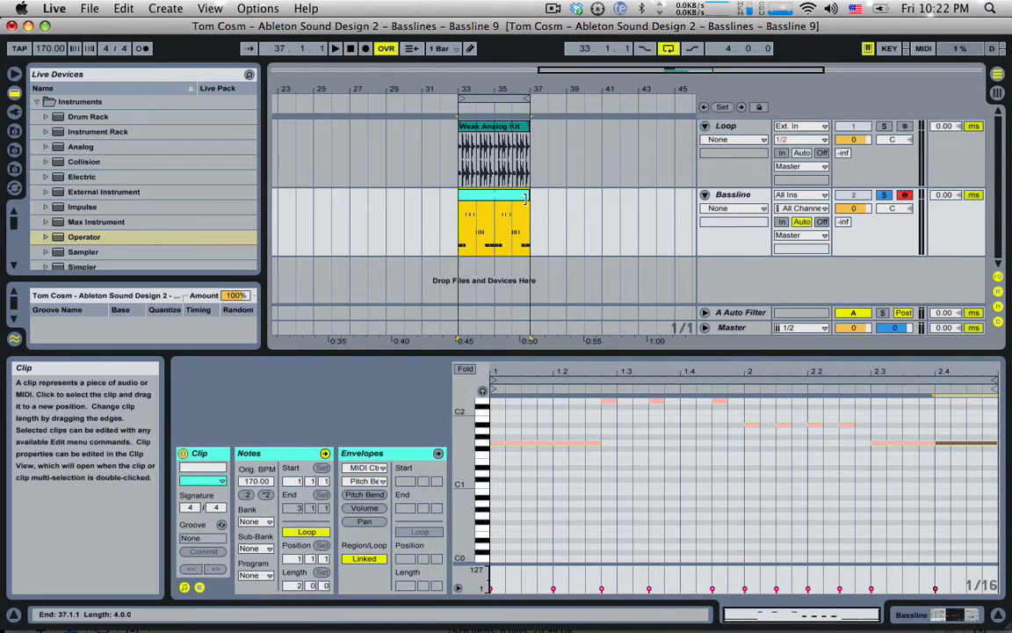
{"action": "key", "text": "space"}
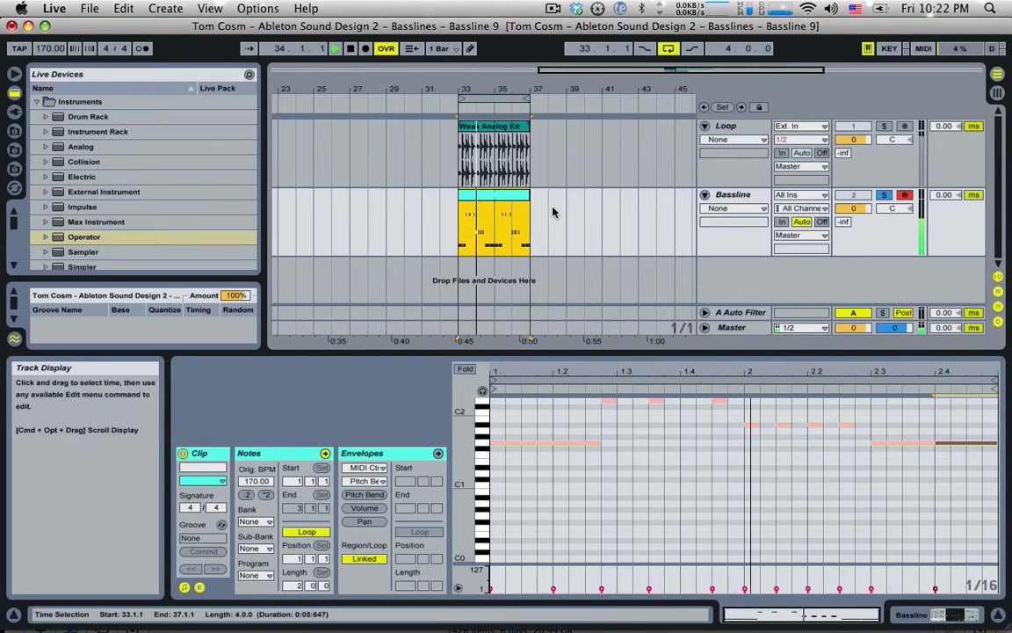
Add the NuGen Audio Visualizer plug-in to the Bassline track and switch its display to the spectrogram.
{"action": "left_click", "coordinate": [734, 195]}
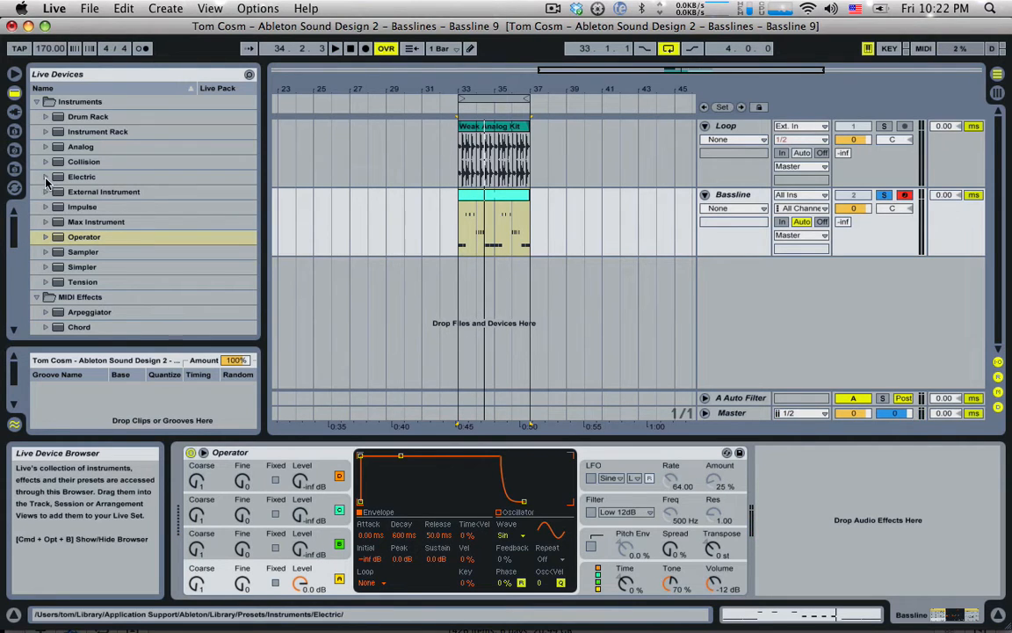
{"action": "left_click", "coordinate": [14, 132]}
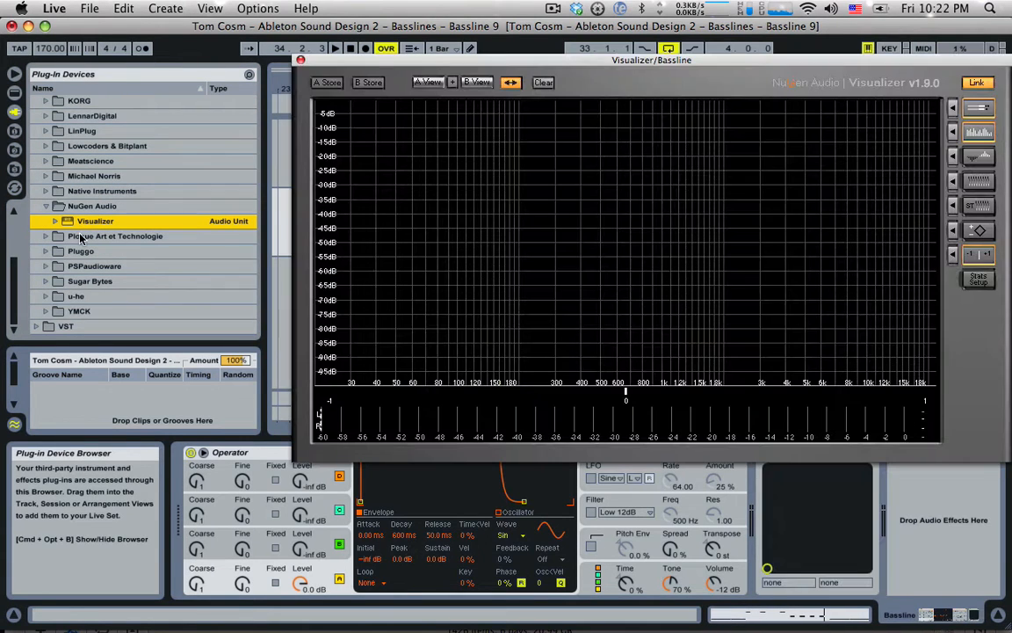
{"action": "left_click_drag", "start_coordinate": [321, 60], "coordinate": [133, 128]}
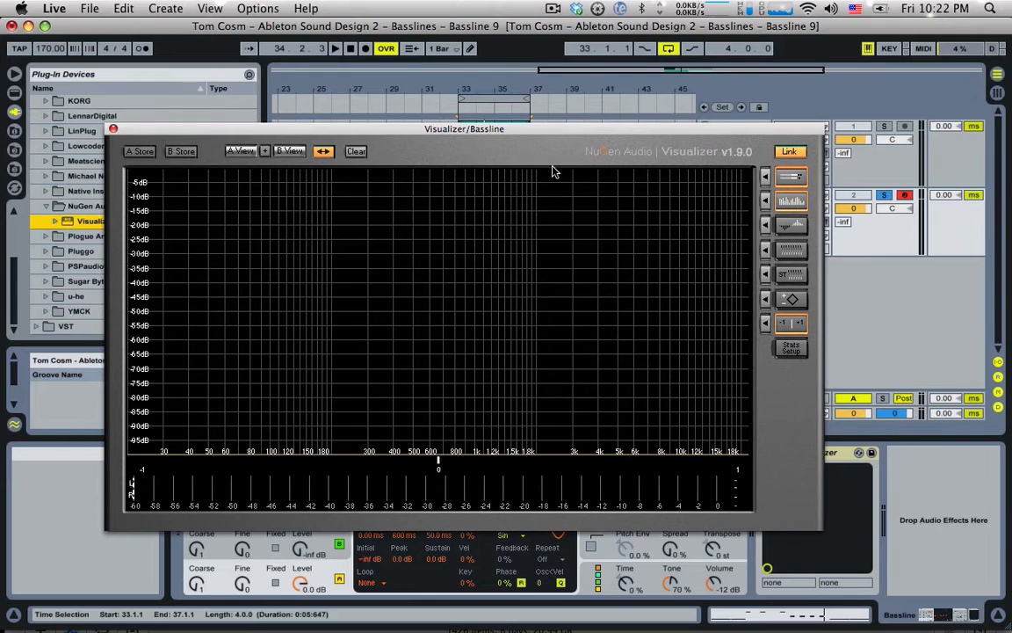
{"action": "left_click", "coordinate": [790, 201]}
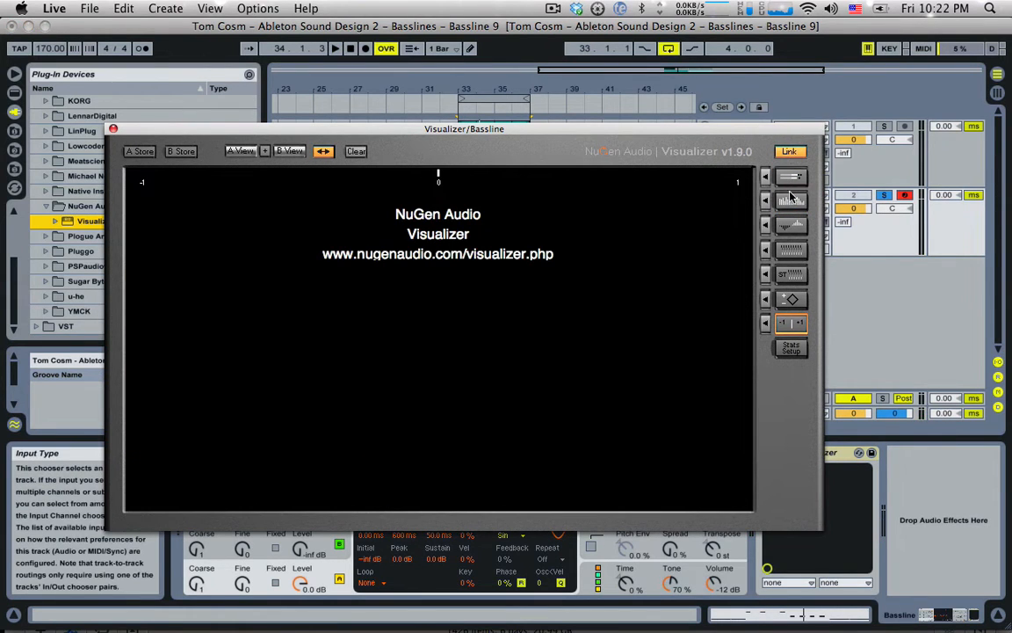
{"action": "left_click", "coordinate": [790, 251]}
{"action": "left_click_drag", "start_coordinate": [356, 132], "coordinate": [367, 265]}
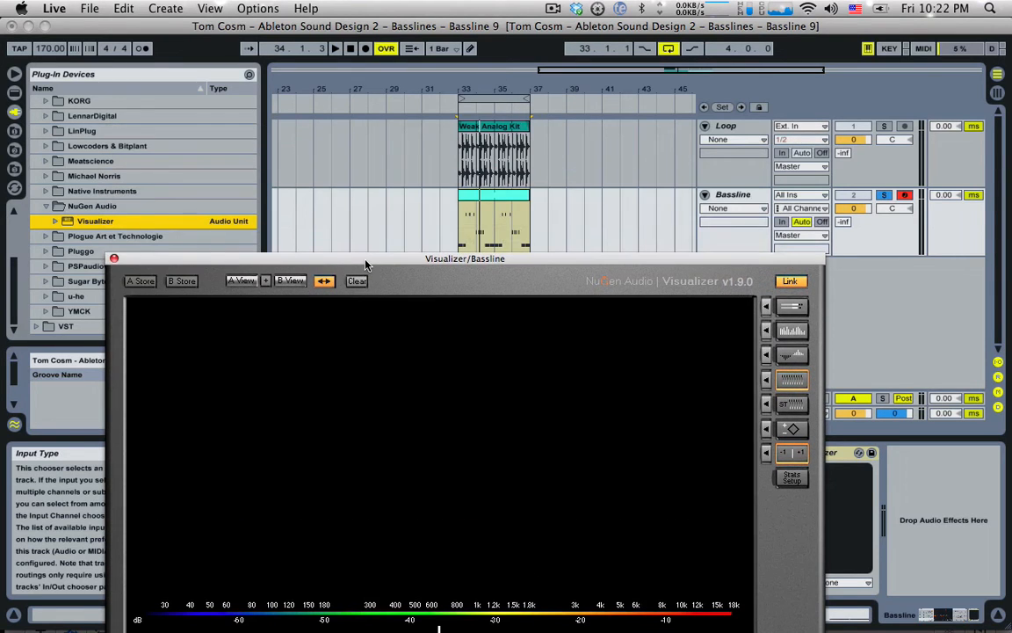
Play the bassline and examine its frequency content in the Visualizer spectrogram.
{"action": "key", "text": "space"}
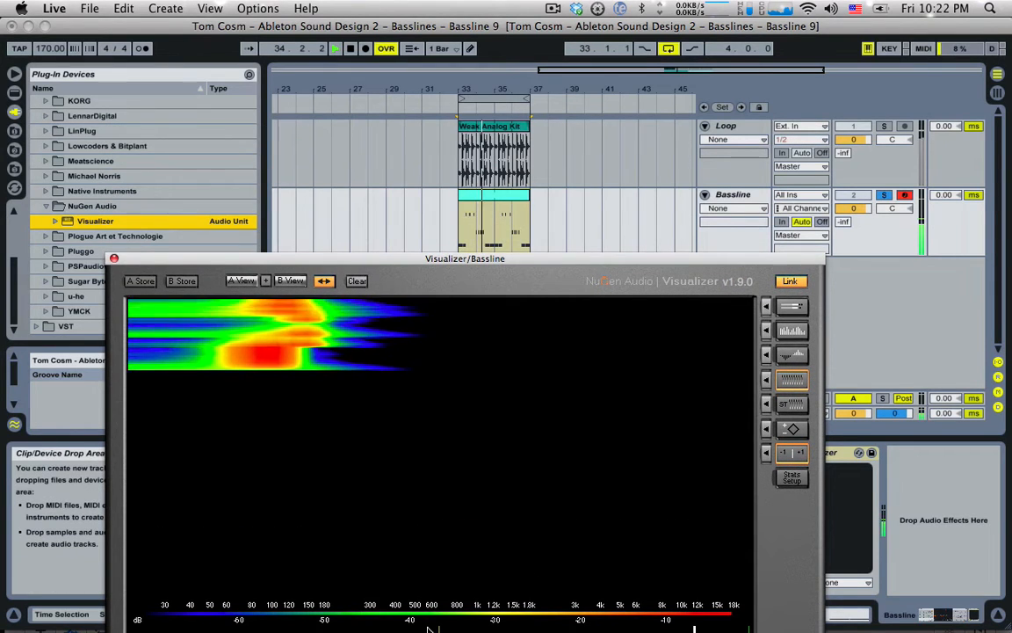
{"action": "key", "text": "space"}
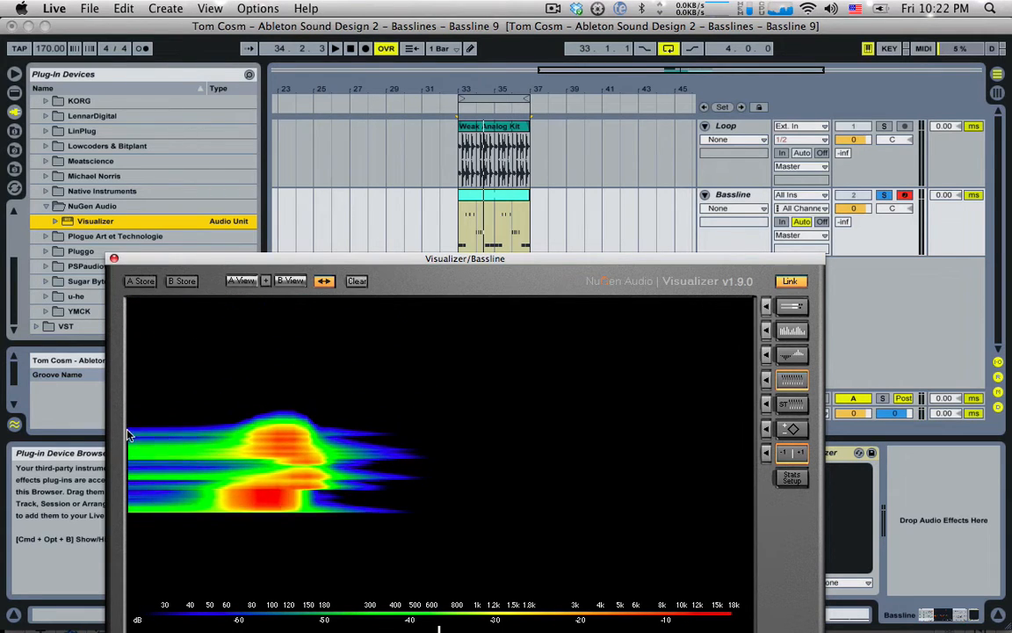
{"action": "key", "text": "space"}
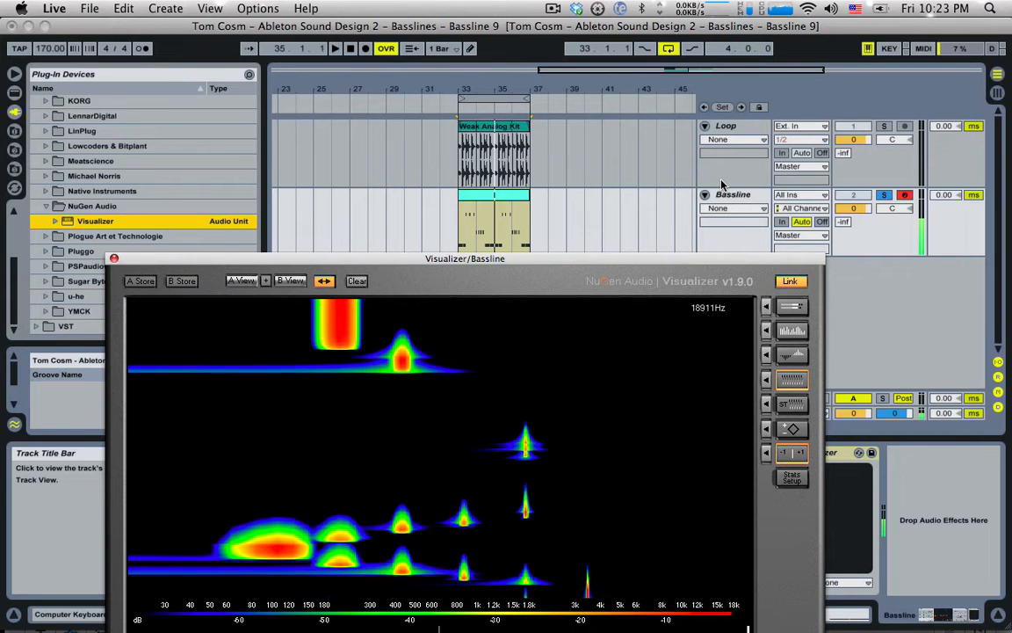
{"action": "left_click_drag", "start_coordinate": [114, 259], "coordinate": [120, 140]}
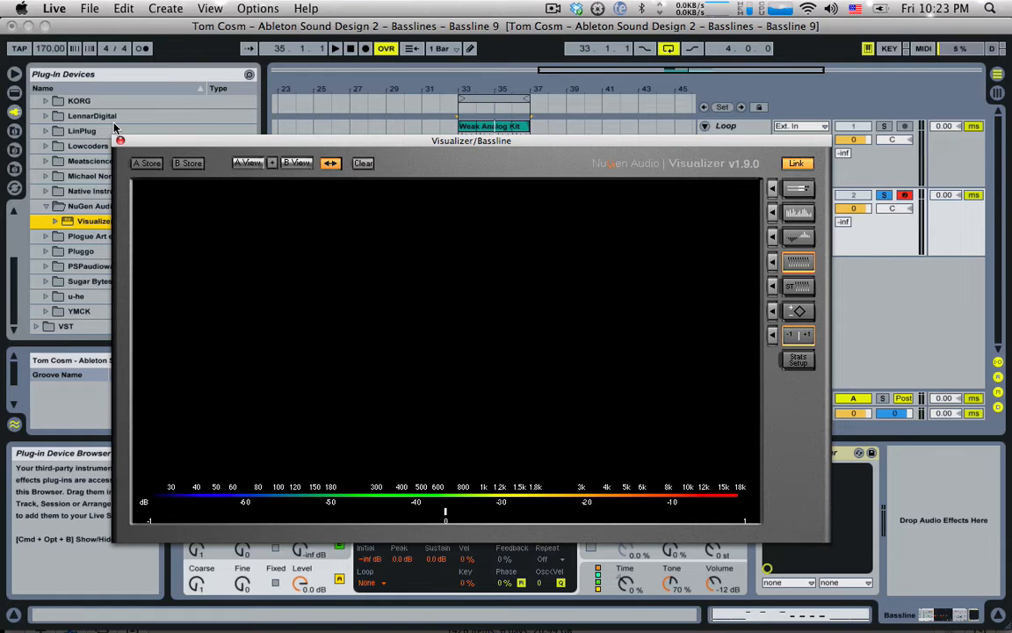
Play single test notes on the Bassline track and examine their fundamental frequency in the Visualizer spectrogram.
{"action": "key", "text": "a"}
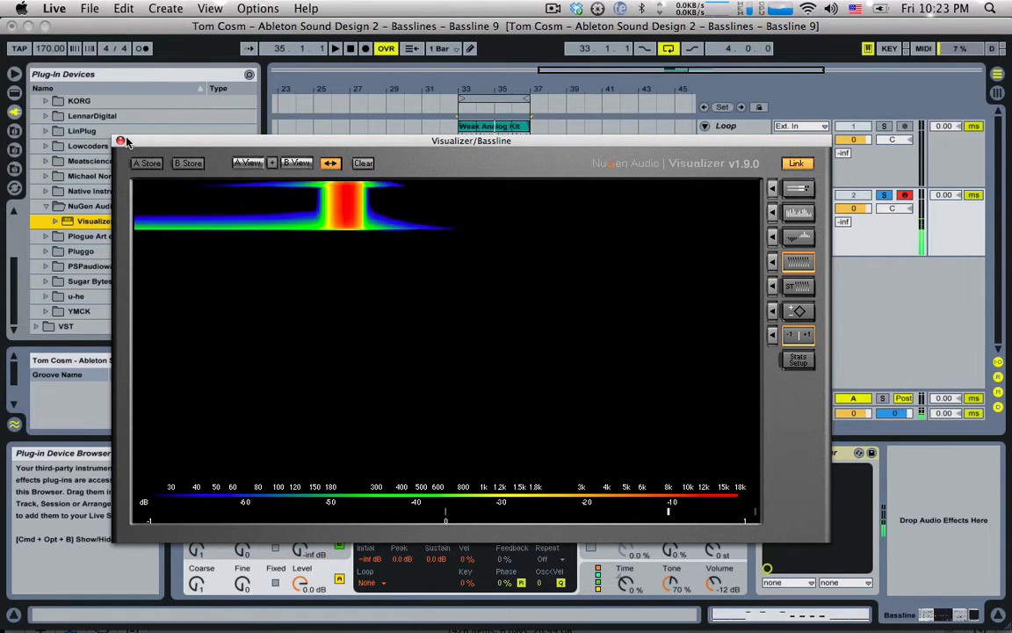
{"action": "key", "text": "a"}
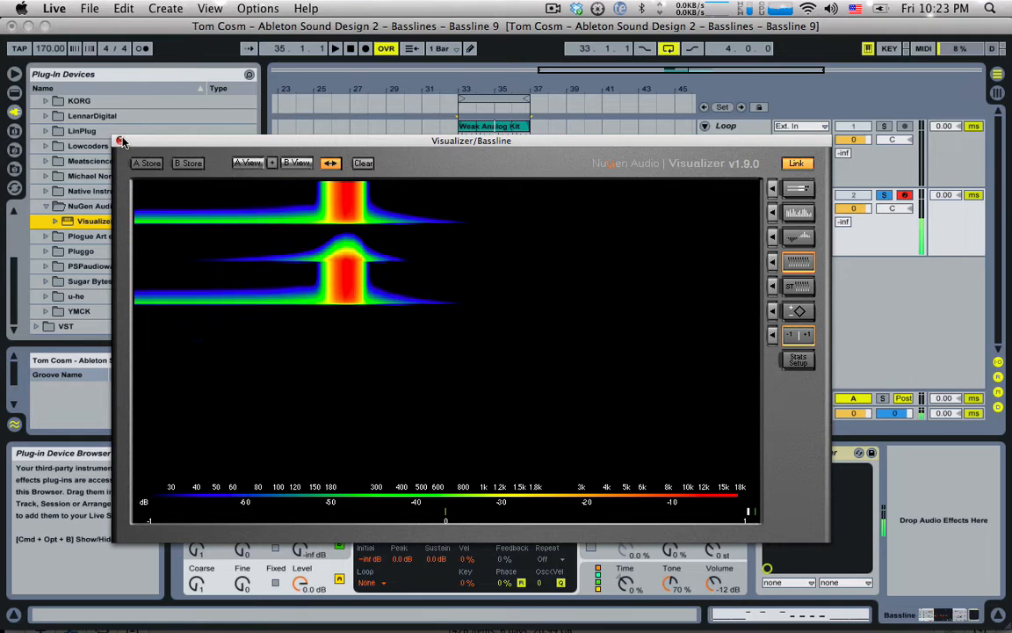
{"action": "key", "text": "a"}
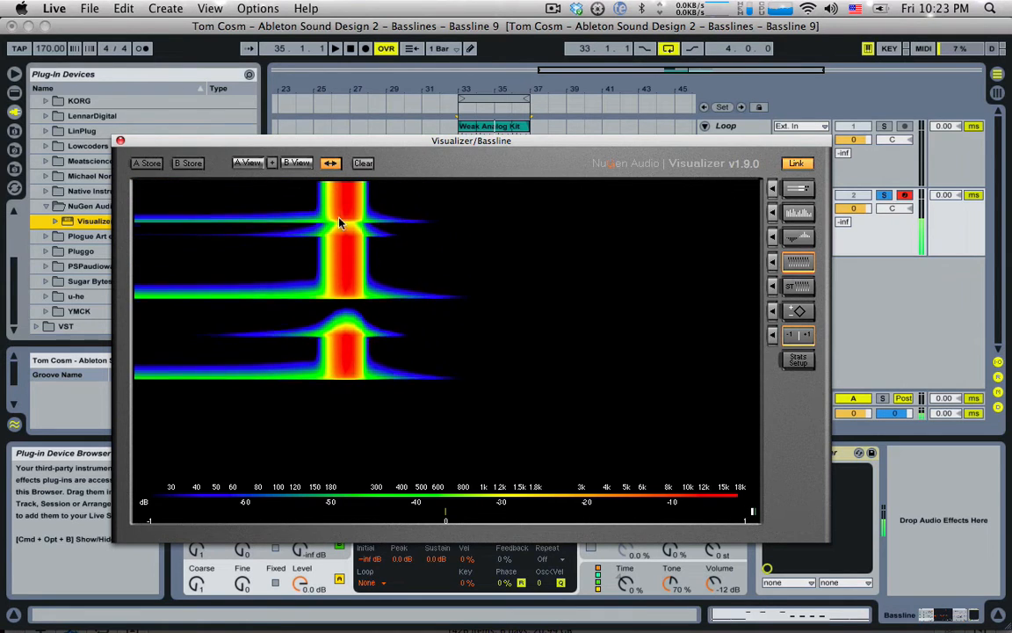
Move the Visualizer window clear of Operator and show Oscillator A's waveform editor with 16 harmonics.
{"action": "left_click_drag", "start_coordinate": [148, 145], "coordinate": [382, 29]}
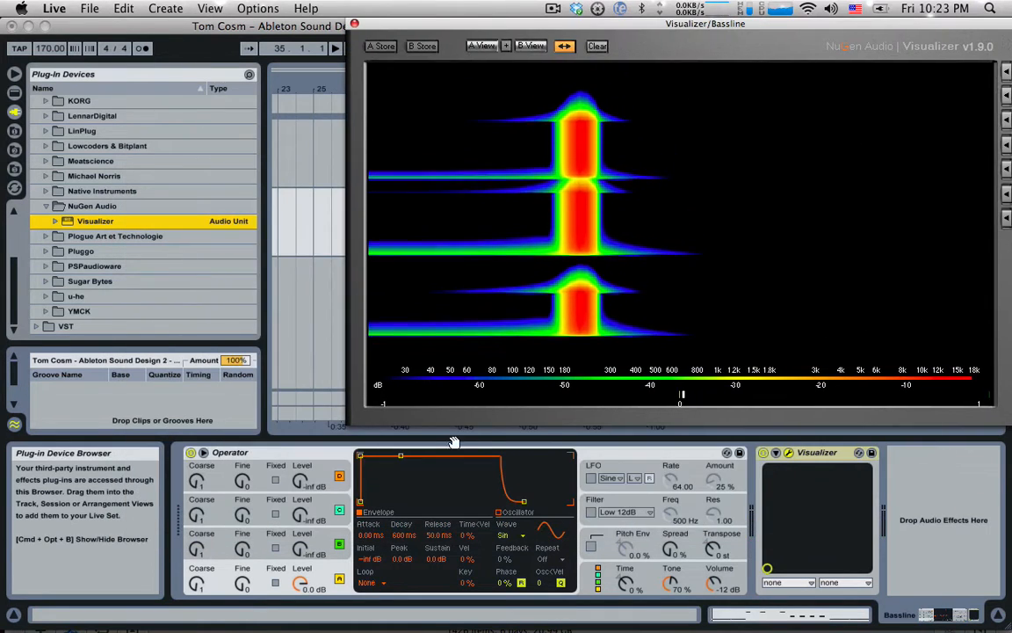
{"action": "left_click", "coordinate": [512, 511]}
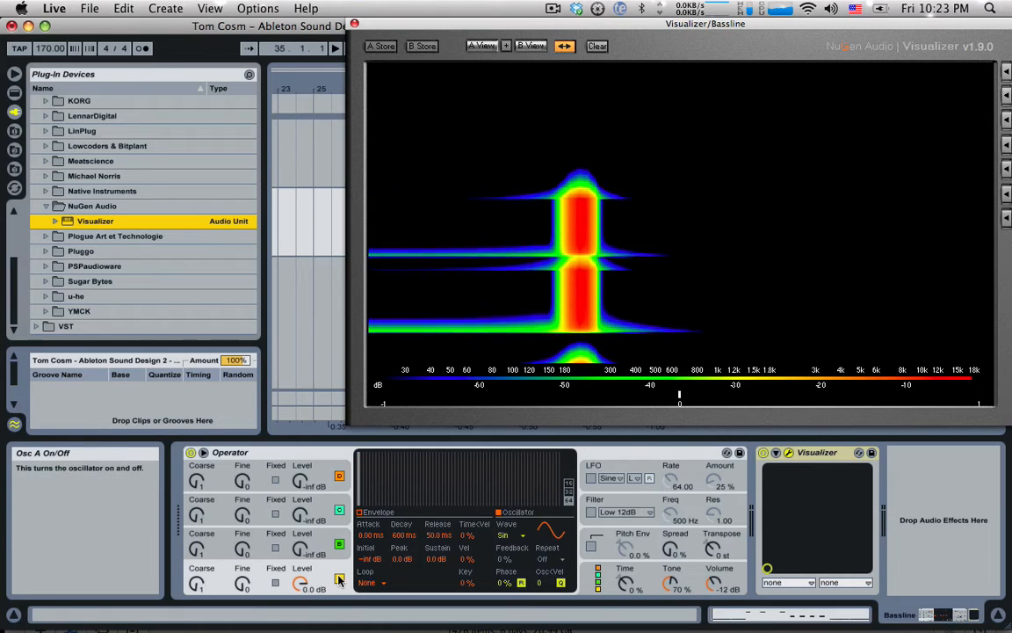
{"action": "left_click", "coordinate": [568, 483]}
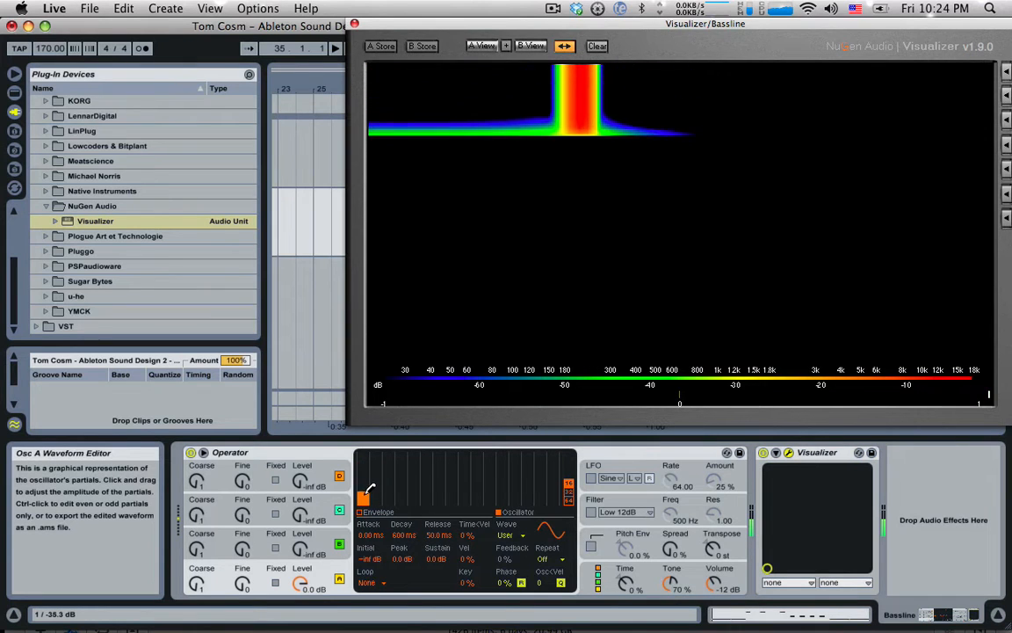
Draw gradually descending levels across Oscillator A's first 16 partials, starting from a full-level fundamental.
{"action": "left_click_drag", "start_coordinate": [371, 474], "coordinate": [369, 452]}
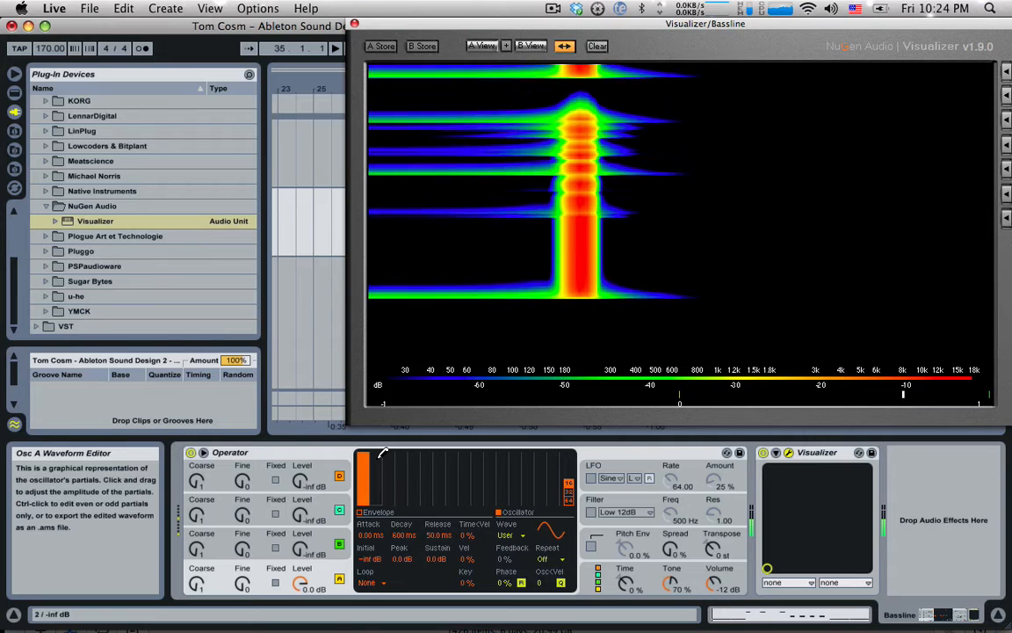
{"action": "left_click_drag", "start_coordinate": [381, 497], "coordinate": [379, 460]}
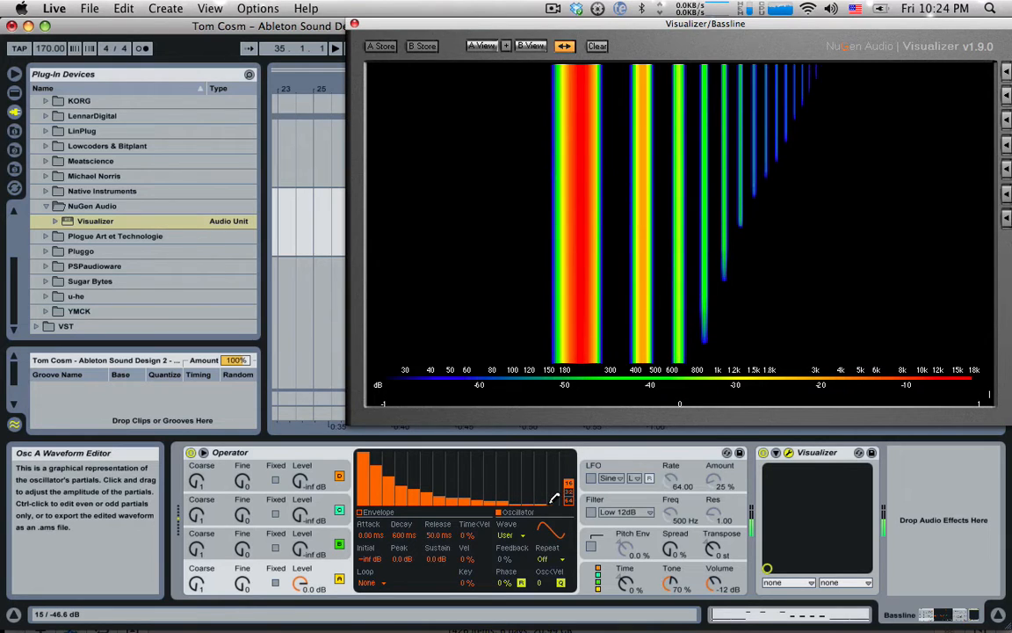
{"action": "left_click_drag", "start_coordinate": [554, 497], "coordinate": [565, 497]}
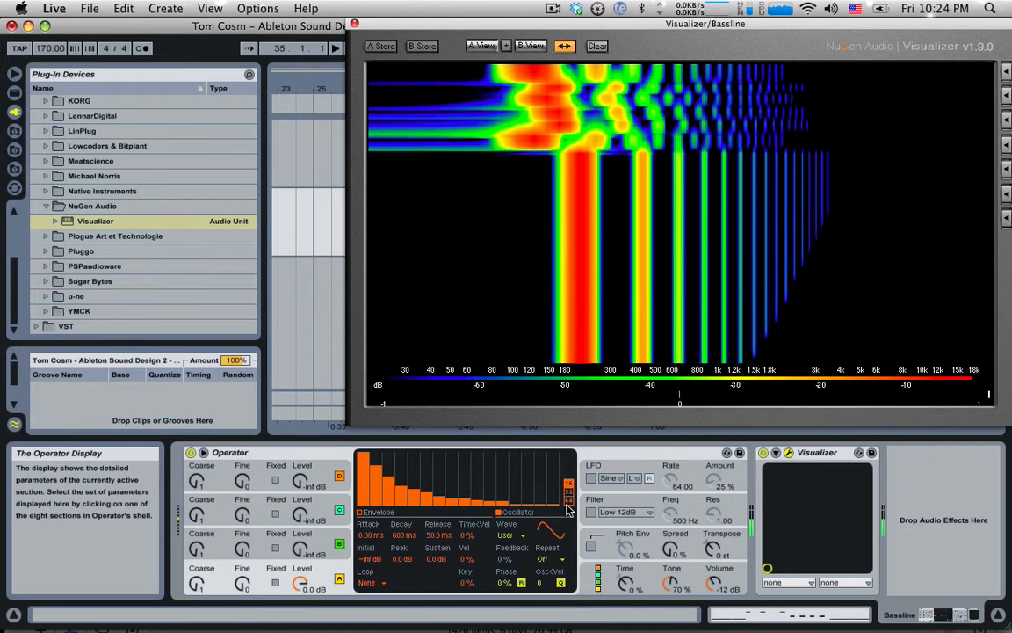
Extend Oscillator A's waveform to 32 and 64 harmonics, redrawing a descending slope of partial levels for each.
{"action": "left_click", "coordinate": [569, 493]}
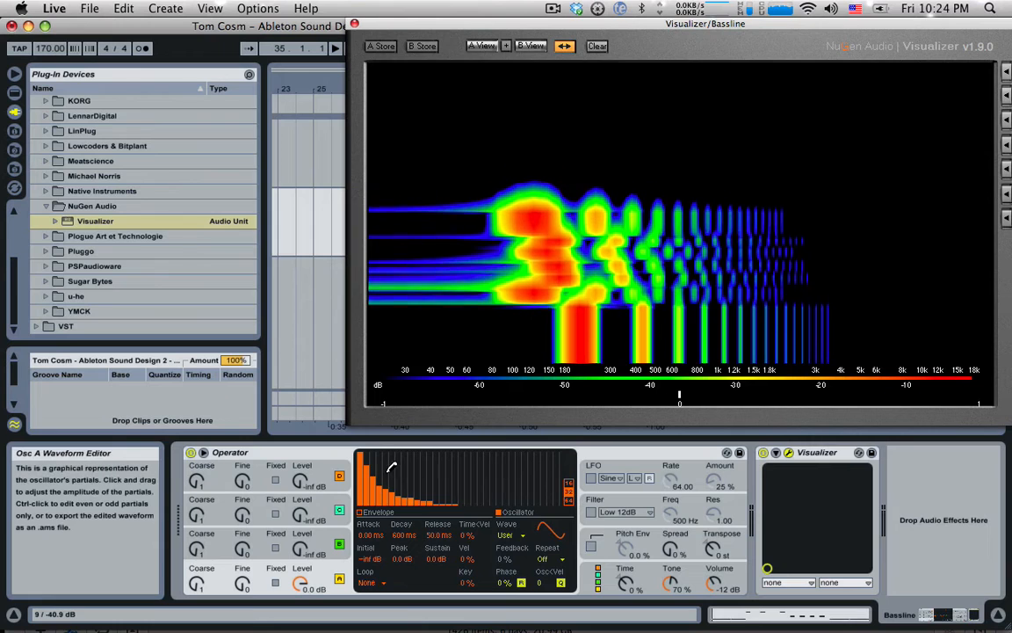
{"action": "mouse_move", "coordinate": [367, 456]}
{"action": "left_mouse_down"}
{"action": "mouse_move", "coordinate": [556, 482]}
{"action": "mouse_move", "coordinate": [565, 492]}
{"action": "left_mouse_up"}
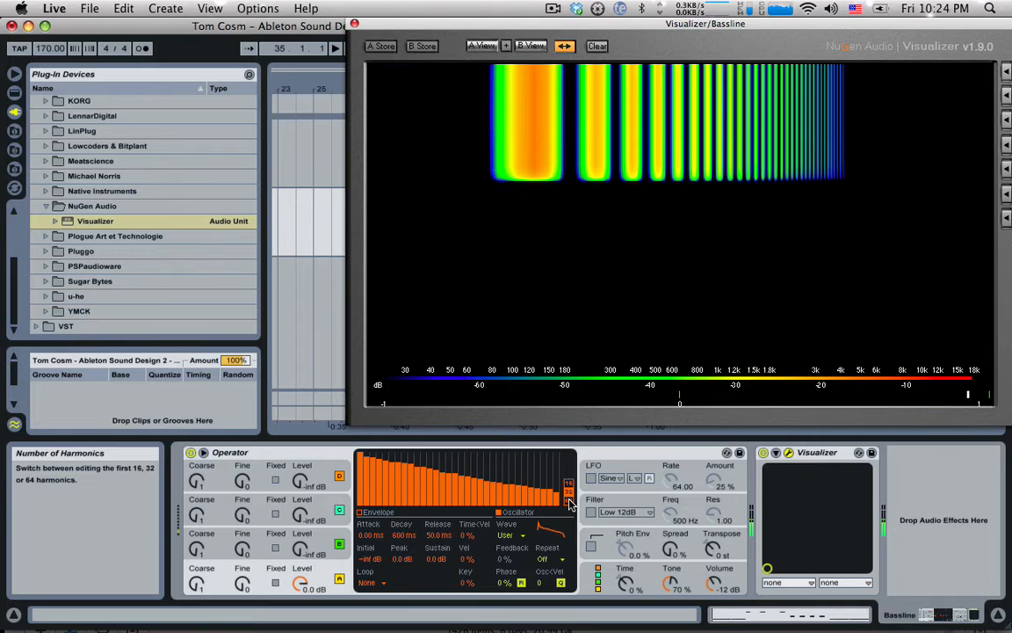
{"action": "left_click", "coordinate": [569, 501]}
{"action": "left_click_drag", "start_coordinate": [360, 453], "coordinate": [550, 496]}
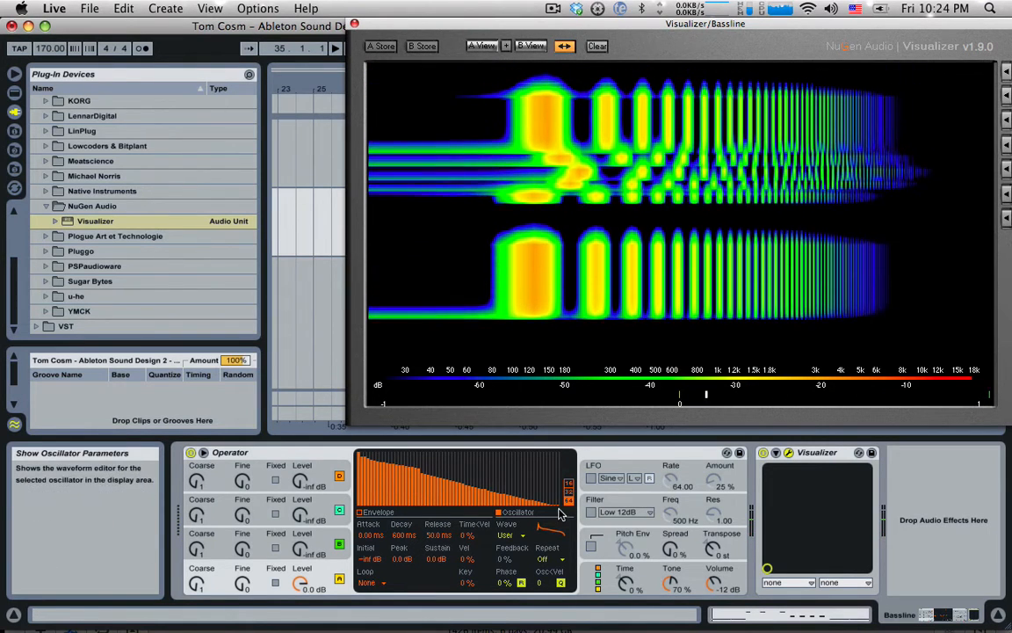
Erase all the drawn partials from Oscillator A's 64-harmonic waveform.
{"action": "left_click_drag", "start_coordinate": [558, 504], "coordinate": [384, 497]}
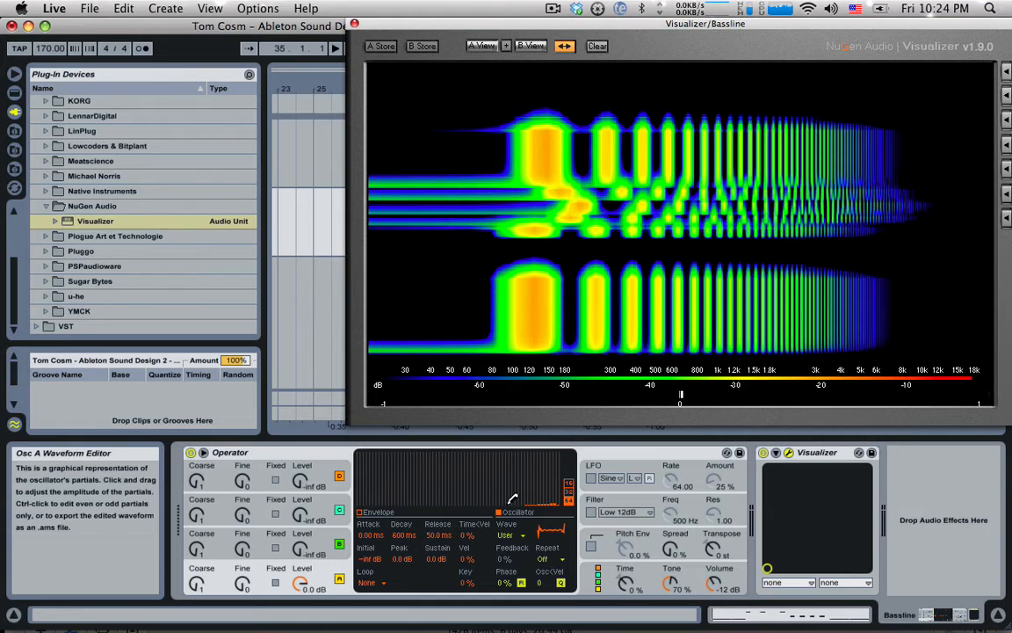
{"action": "left_click_drag", "start_coordinate": [512, 498], "coordinate": [533, 497]}
{"action": "left_click", "coordinate": [558, 501]}
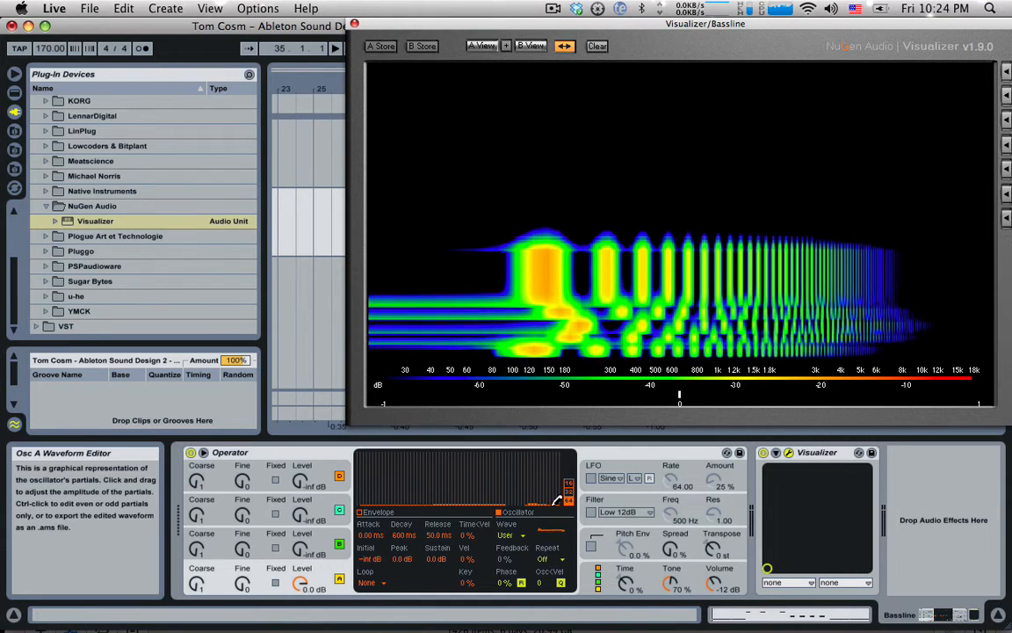
{"action": "left_click_drag", "start_coordinate": [545, 503], "coordinate": [359, 505]}
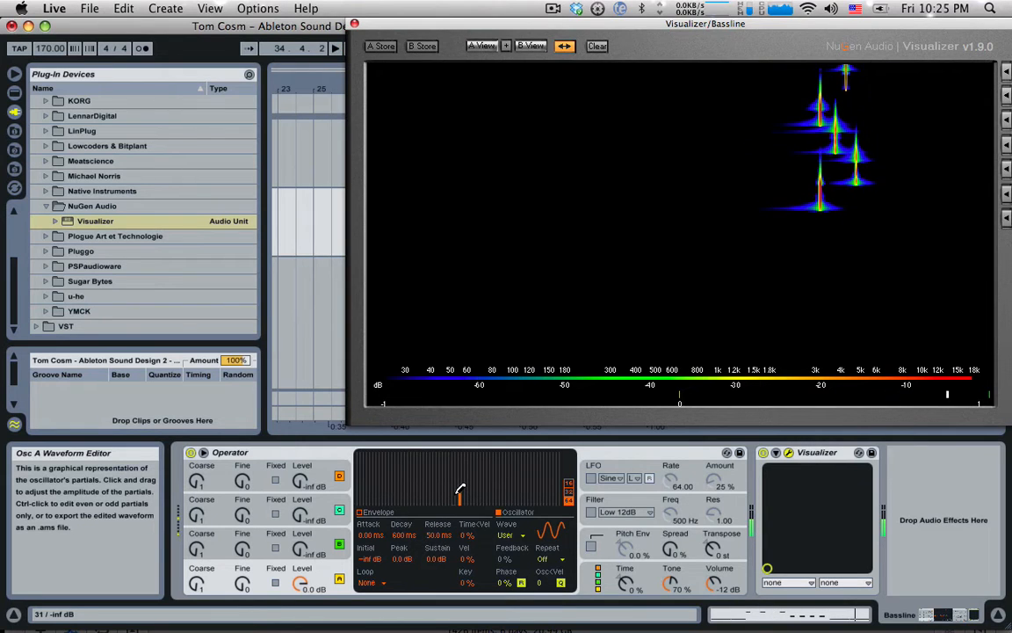
Draw single isolated partials at progressively lower harmonics of Oscillator A to compare their frequencies in the spectrogram.
{"action": "left_click_drag", "start_coordinate": [459, 499], "coordinate": [401, 515]}
{"action": "left_click", "coordinate": [406, 491]}
{"action": "left_click", "coordinate": [390, 498]}
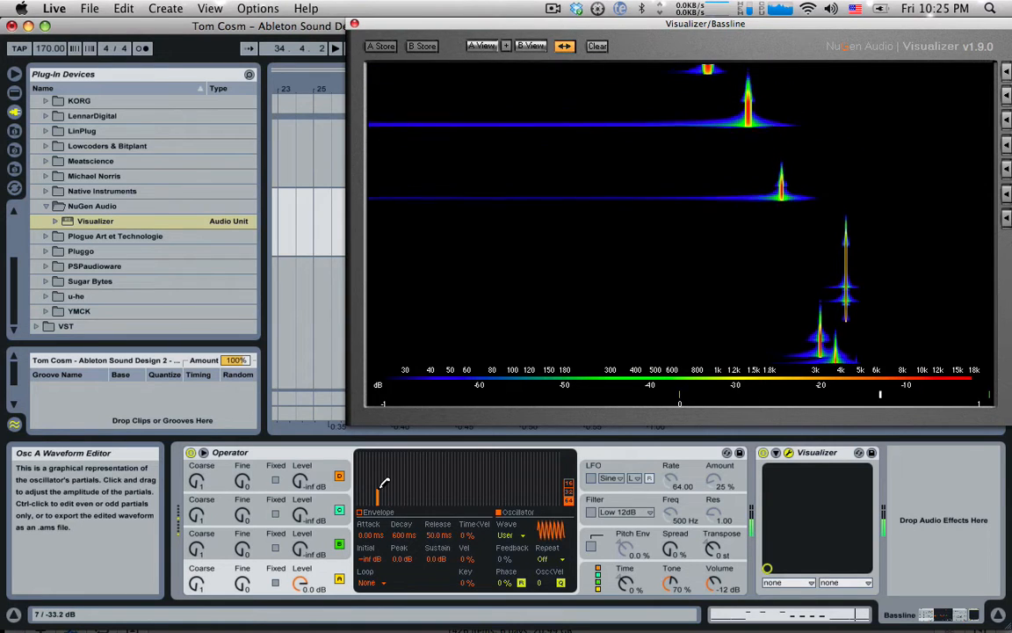
Try full-level groups of Oscillator A's partials, from the fundamental with a few low harmonics up to nearly all 64.
{"action": "mouse_move", "coordinate": [395, 493]}
{"action": "left_mouse_down"}
{"action": "mouse_move", "coordinate": [384, 512]}
{"action": "mouse_move", "coordinate": [359, 454]}
{"action": "left_mouse_up"}
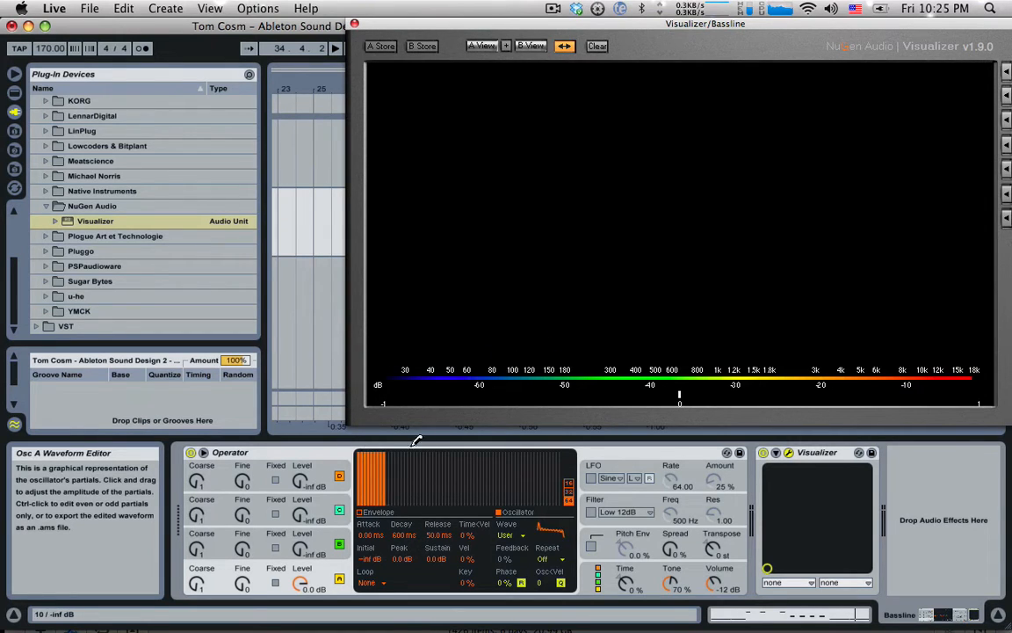
{"action": "mouse_move", "coordinate": [557, 425]}
{"action": "left_mouse_down"}
{"action": "mouse_move", "coordinate": [590, 429]}
{"action": "mouse_move", "coordinate": [375, 449]}
{"action": "left_mouse_up"}
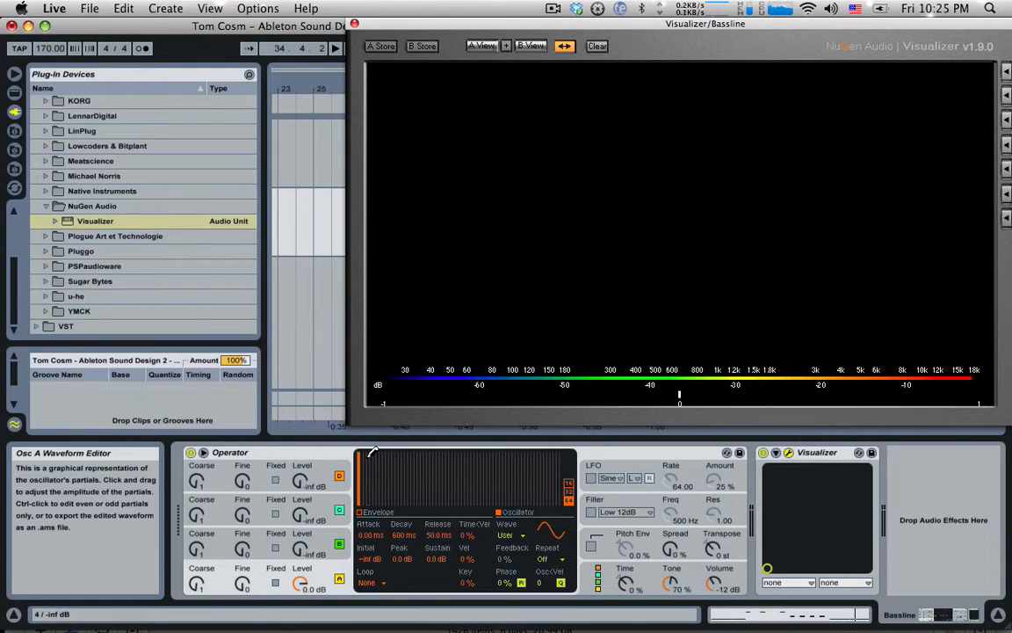
{"action": "left_click_drag", "start_coordinate": [509, 428], "coordinate": [566, 426]}
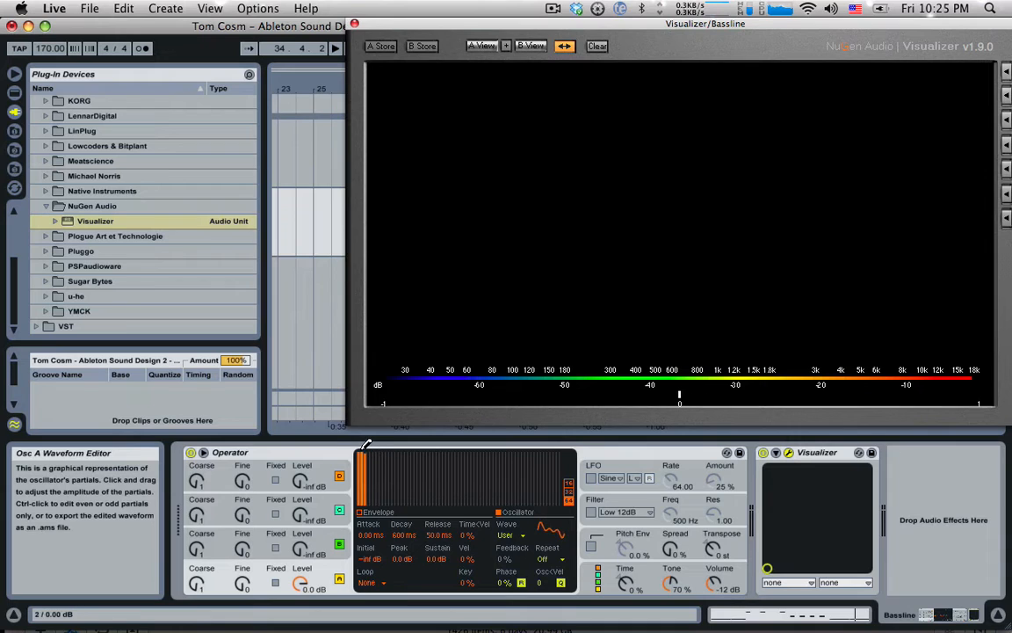
{"action": "left_click_drag", "start_coordinate": [560, 424], "coordinate": [594, 428]}
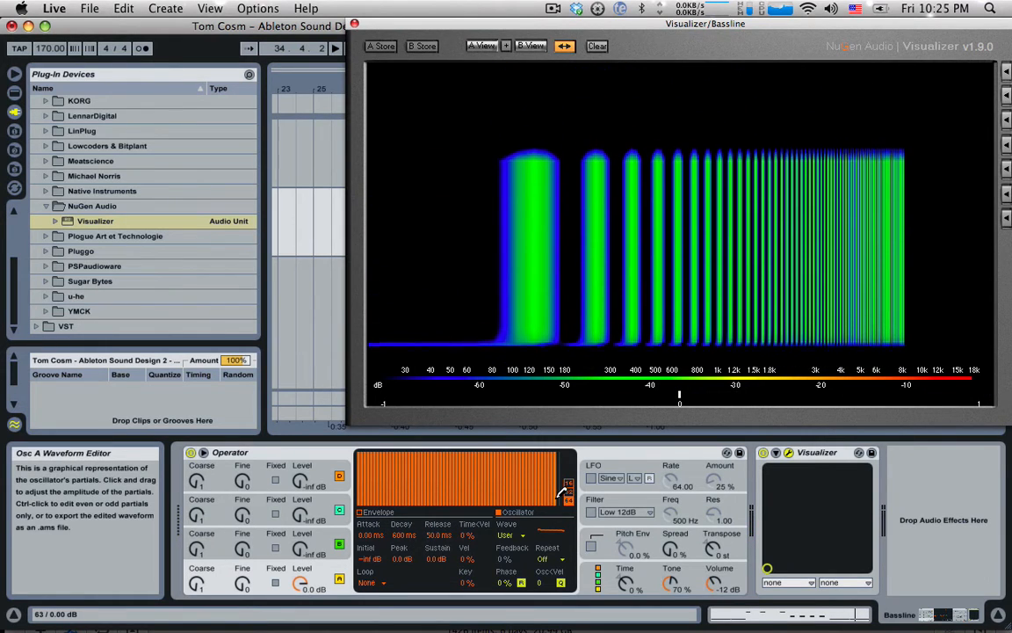
Clear the upper partials down to the fundamental and set Oscillator A's waveform to Sine.
{"action": "left_click_drag", "start_coordinate": [557, 499], "coordinate": [362, 501]}
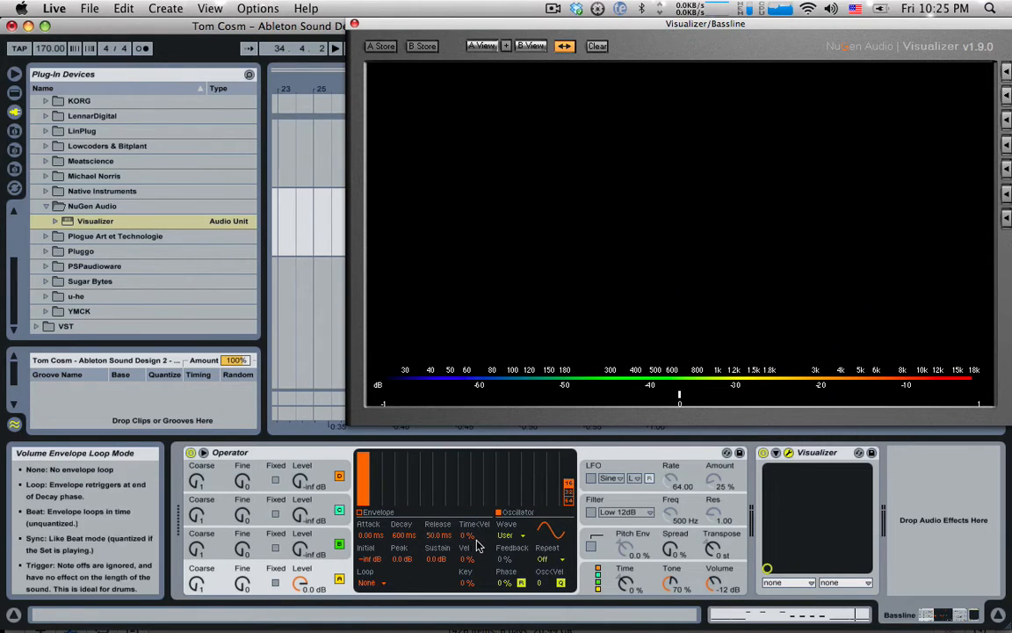
{"action": "left_click", "coordinate": [510, 534]}
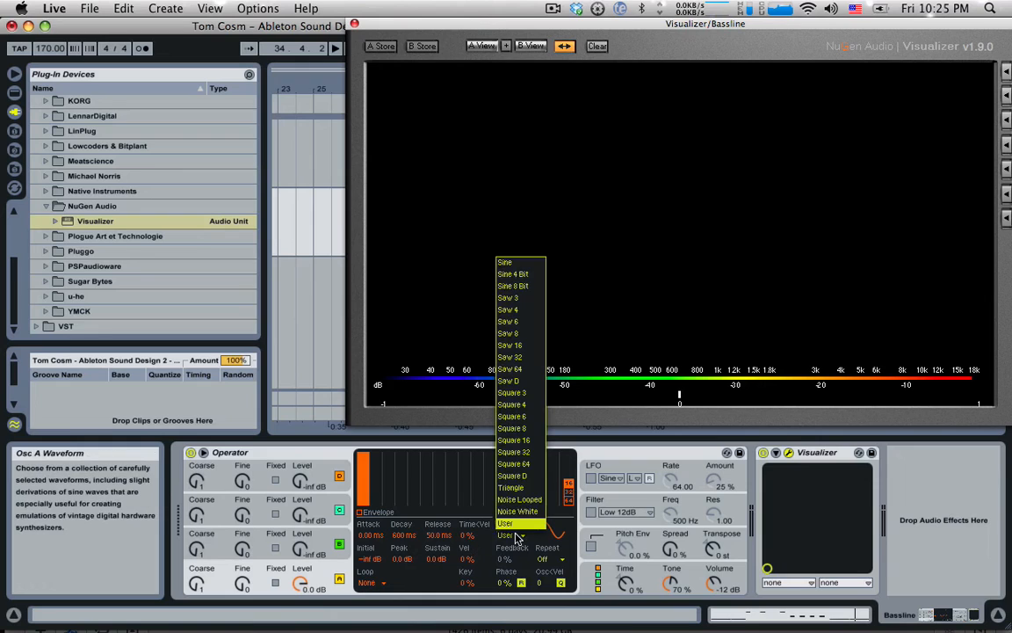
{"action": "left_click", "coordinate": [509, 264]}
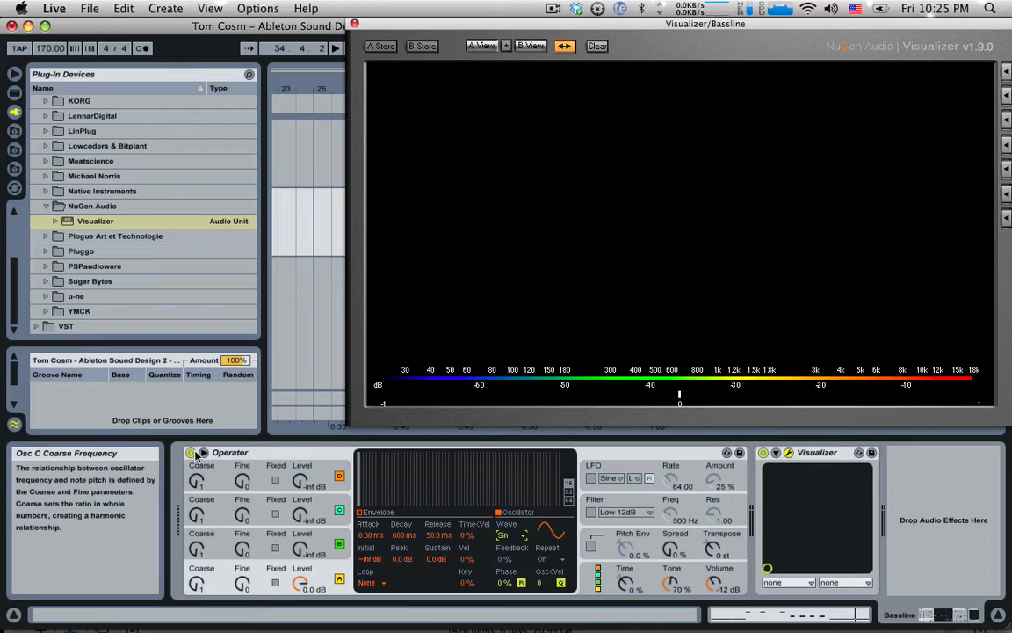
Set Operator's algorithm to the one with all four oscillators side by side in parallel.
{"action": "left_click", "coordinate": [207, 545]}
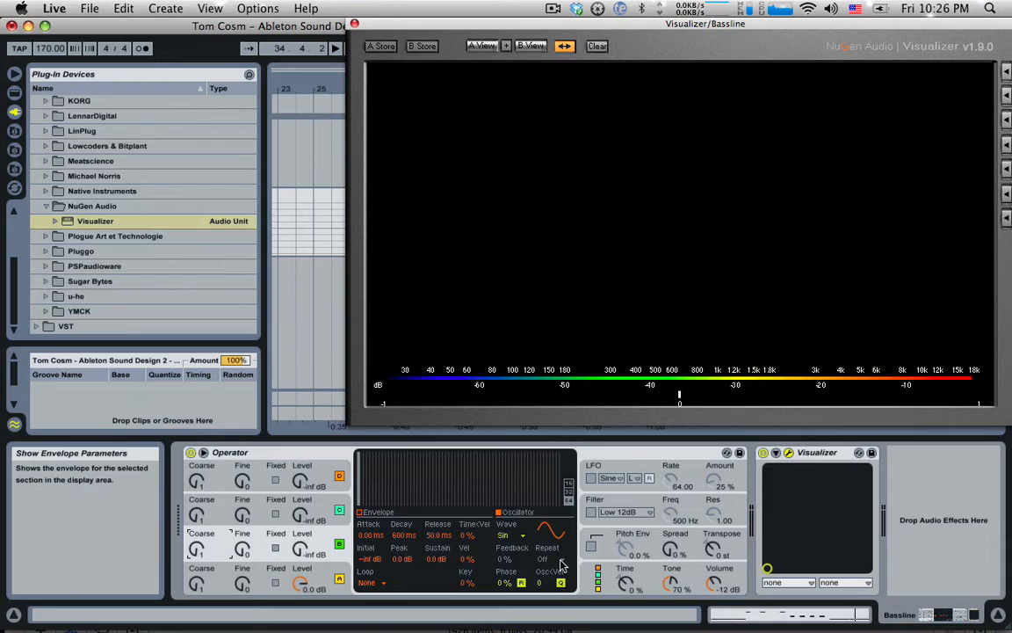
{"action": "left_click", "coordinate": [609, 575]}
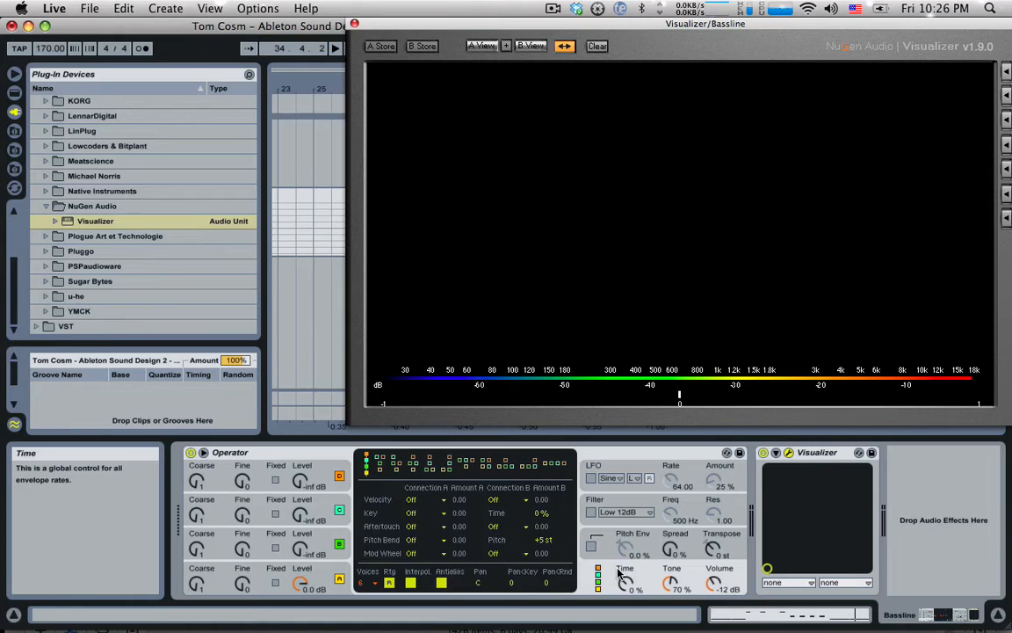
{"action": "left_click", "coordinate": [219, 501]}
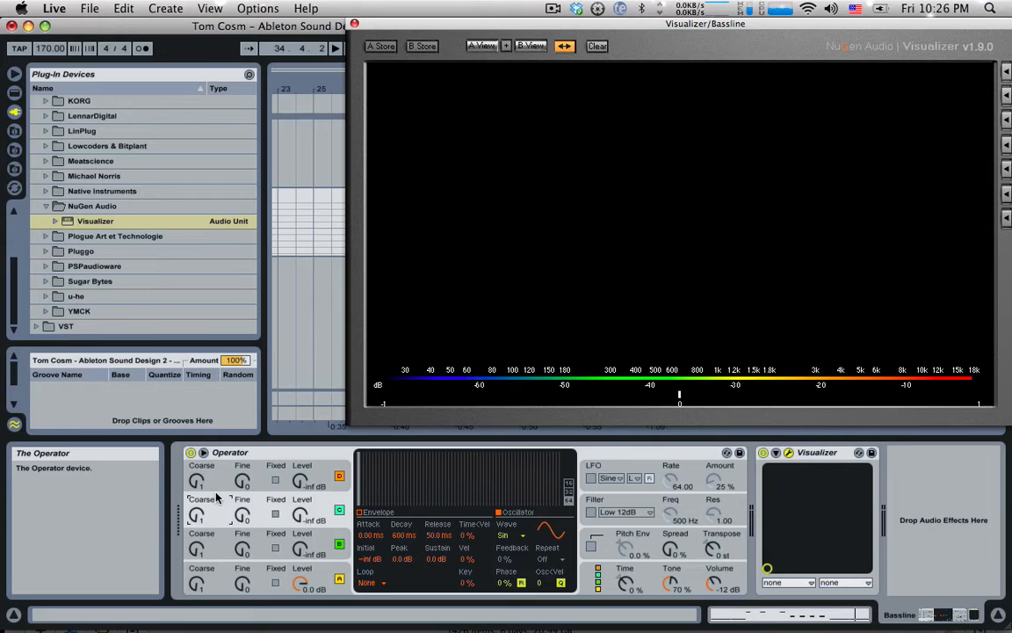
{"action": "left_click", "coordinate": [598, 587]}
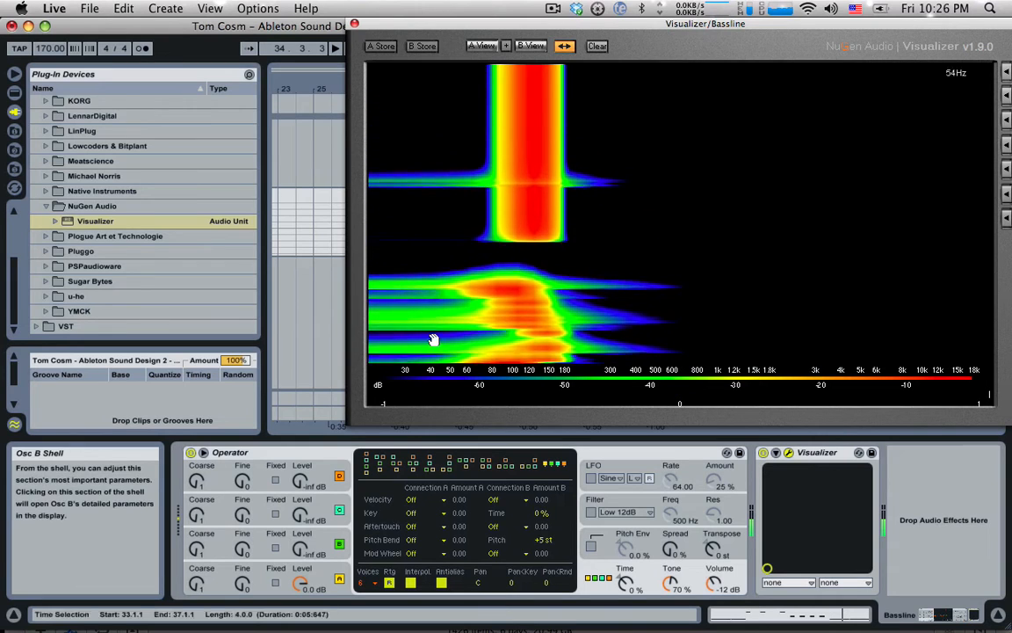
Set Oscillator B's coarse frequency to 2 and its level to -3.7 dB.
{"action": "left_click_drag", "start_coordinate": [309, 553], "coordinate": [309, 528]}
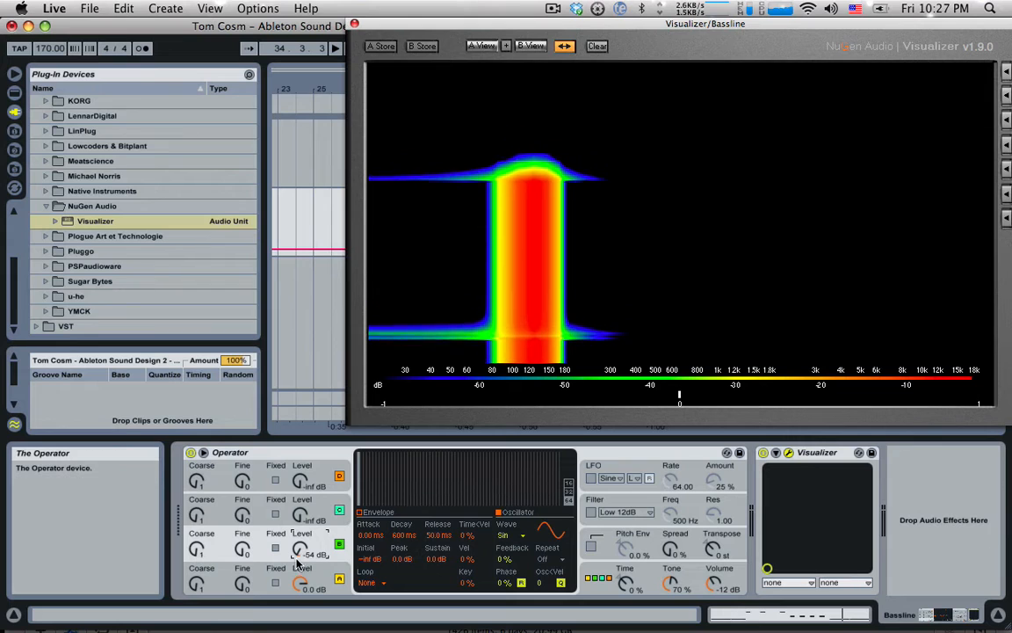
{"action": "mouse_move", "coordinate": [299, 549]}
{"action": "left_mouse_down"}
{"action": "mouse_move", "coordinate": [300, 475]}
{"action": "mouse_move", "coordinate": [300, 550]}
{"action": "left_mouse_up"}
{"action": "left_click_drag", "start_coordinate": [201, 551], "coordinate": [202, 542]}
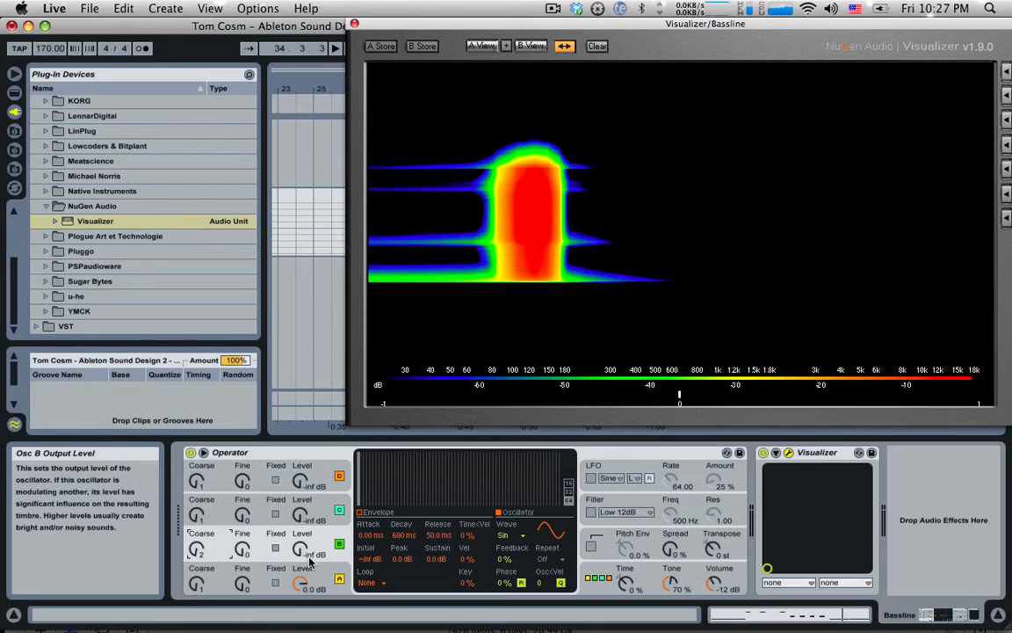
{"action": "left_click_drag", "start_coordinate": [302, 551], "coordinate": [301, 521]}
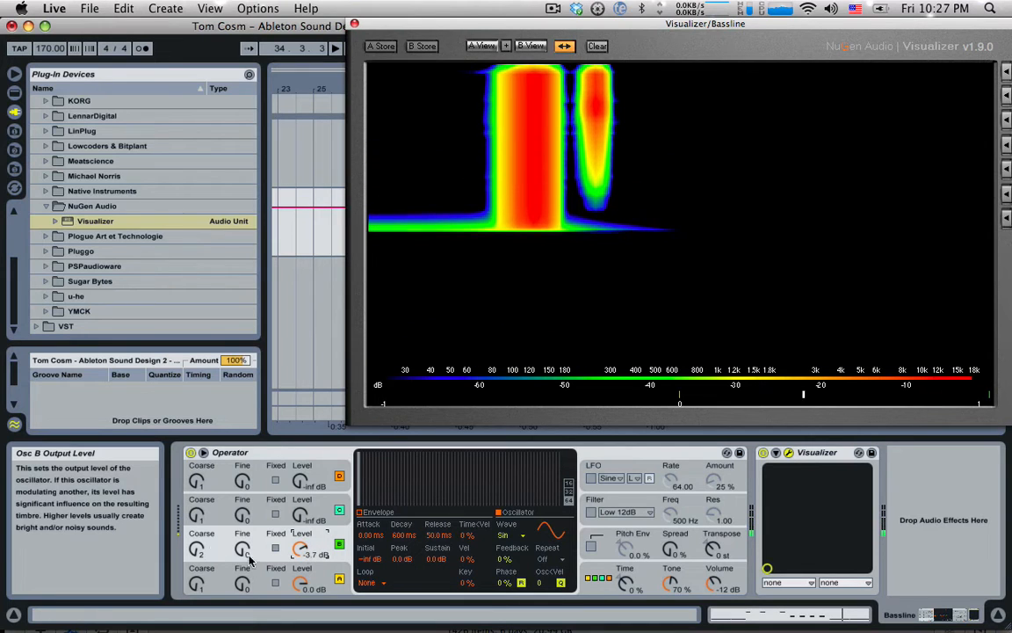
Set Oscillator C's coarse frequency to 3 and its level to -5.0 dB.
{"action": "left_click_drag", "start_coordinate": [197, 515], "coordinate": [197, 503]}
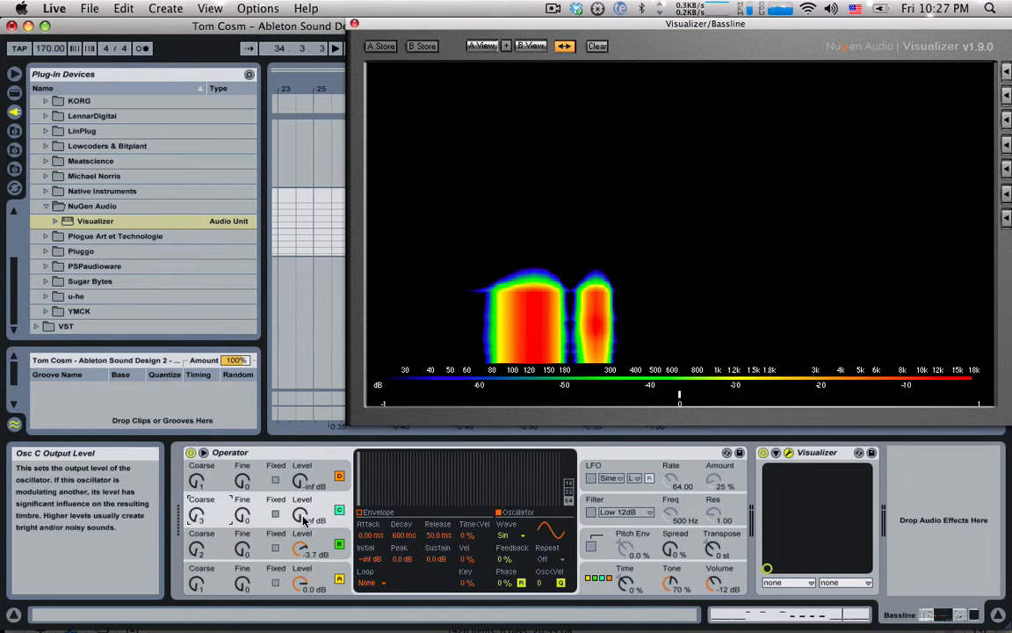
{"action": "left_click_drag", "start_coordinate": [301, 517], "coordinate": [301, 492]}
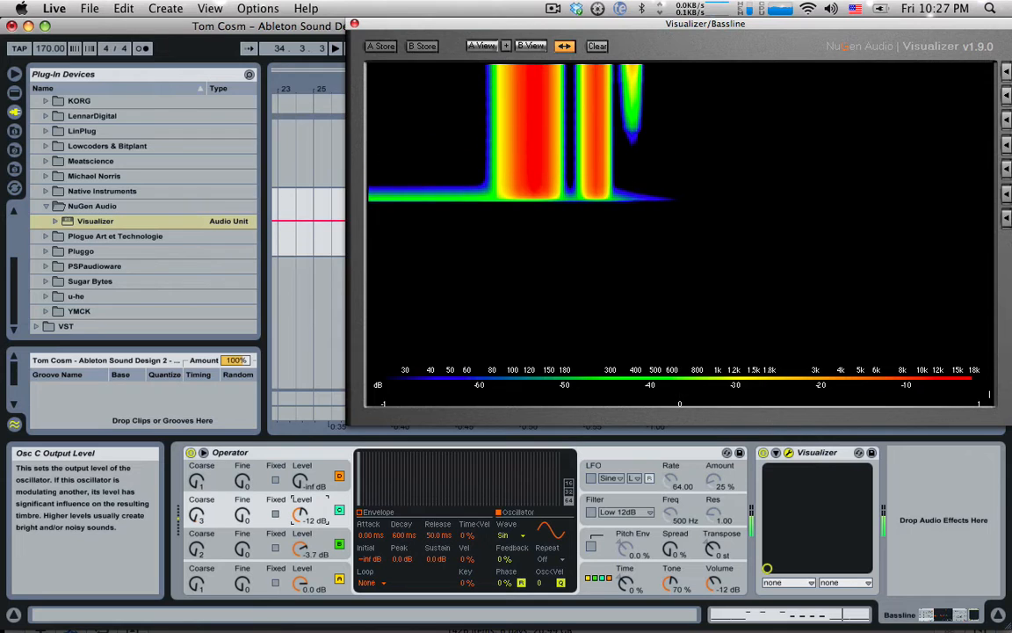
{"action": "left_click_drag", "start_coordinate": [301, 492], "coordinate": [302, 479]}
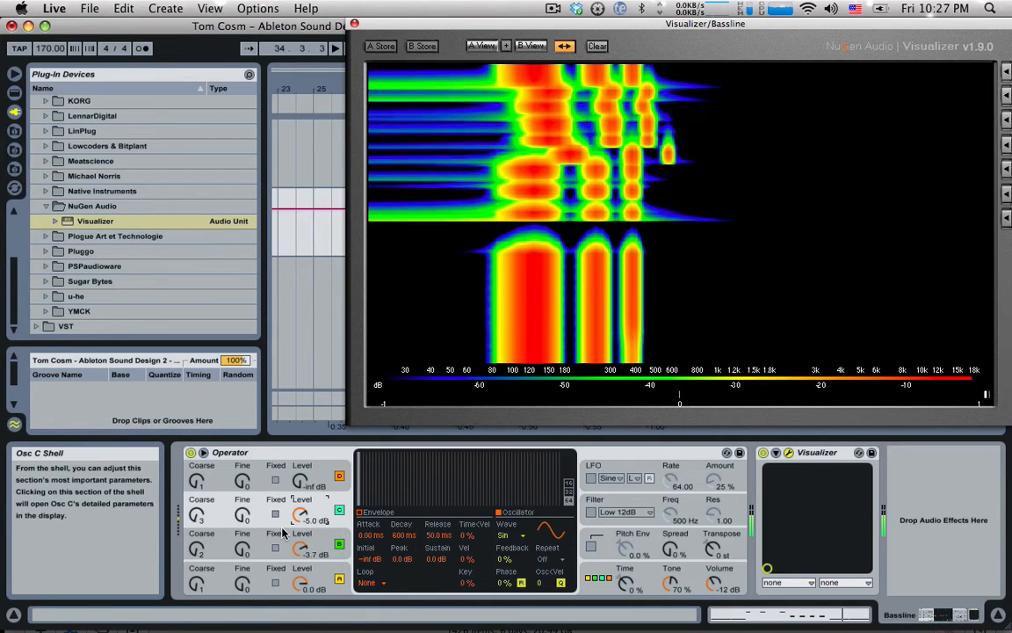
Set the coarse frequency of Oscillator B to 3 and of Oscillator C to 6.
{"action": "left_click", "coordinate": [197, 547]}
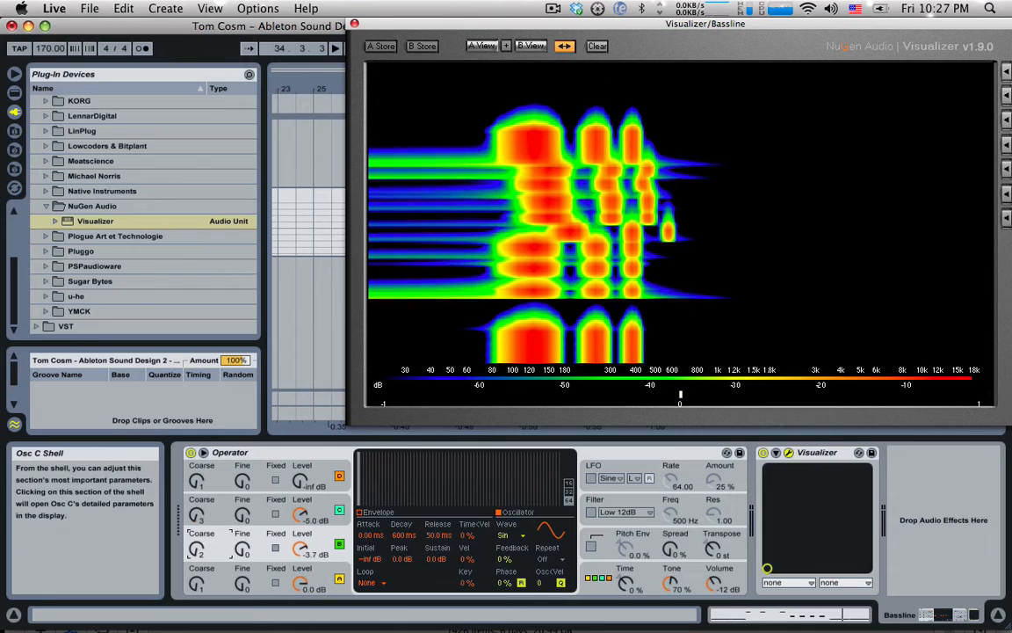
{"action": "left_click_drag", "start_coordinate": [197, 546], "coordinate": [197, 527]}
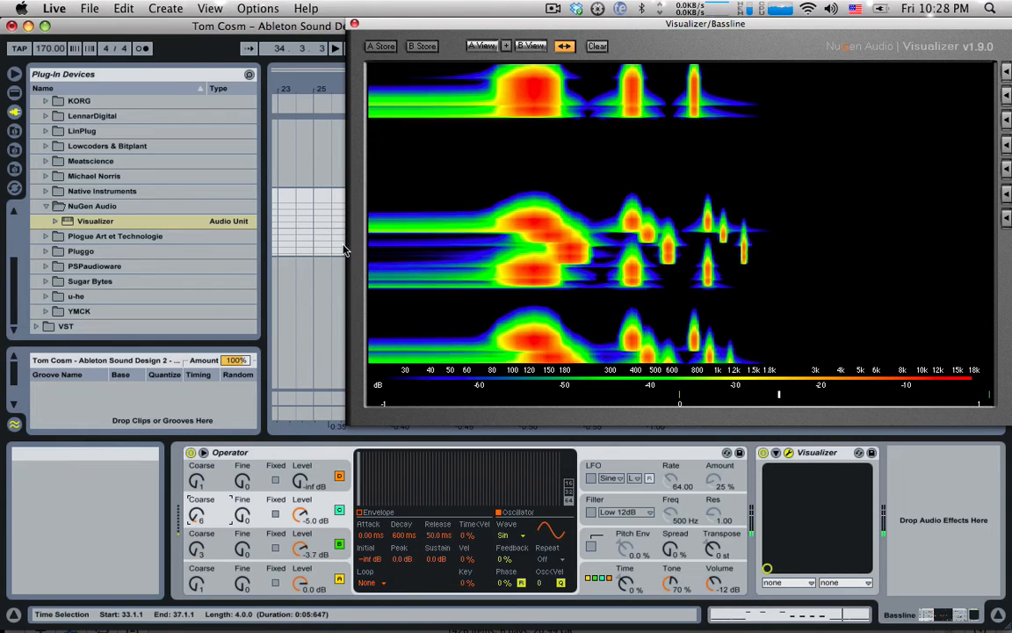
Close the Visualizer window and transpose all notes in the Bassline clip down one octave.
{"action": "left_click", "coordinate": [355, 26]}
{"action": "double_click", "coordinate": [502, 243]}
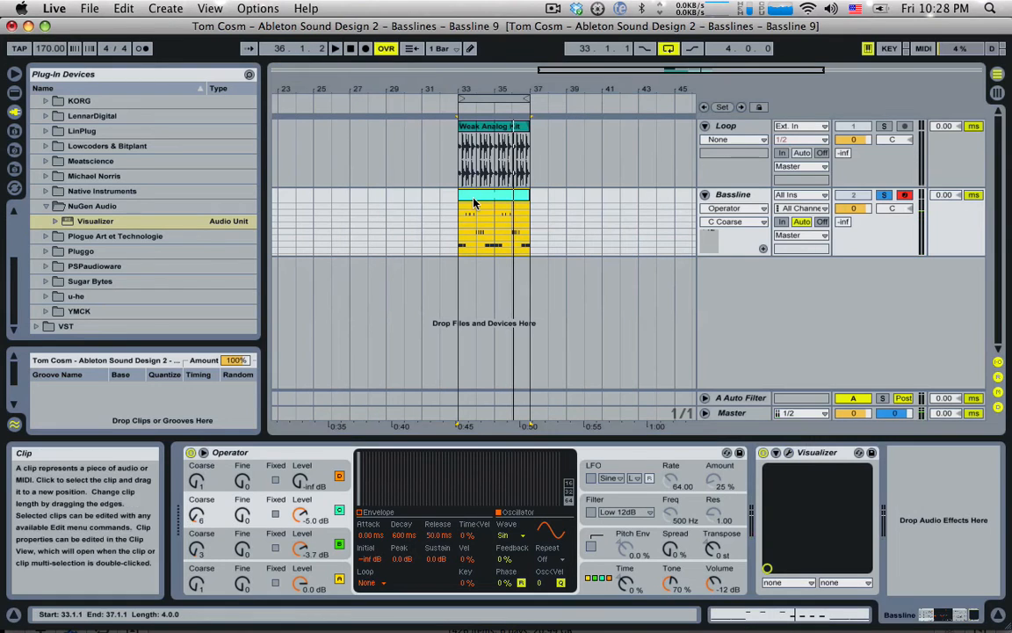
{"action": "left_click", "coordinate": [541, 519]}
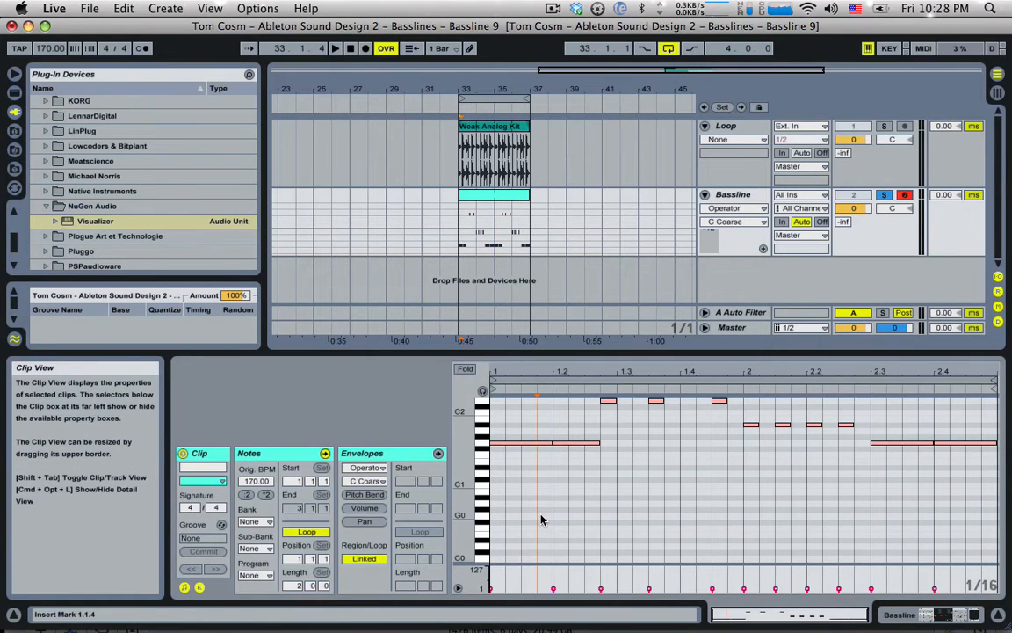
{"action": "key", "text": "super+a"}
{"action": "key", "text": "shift+Down"}
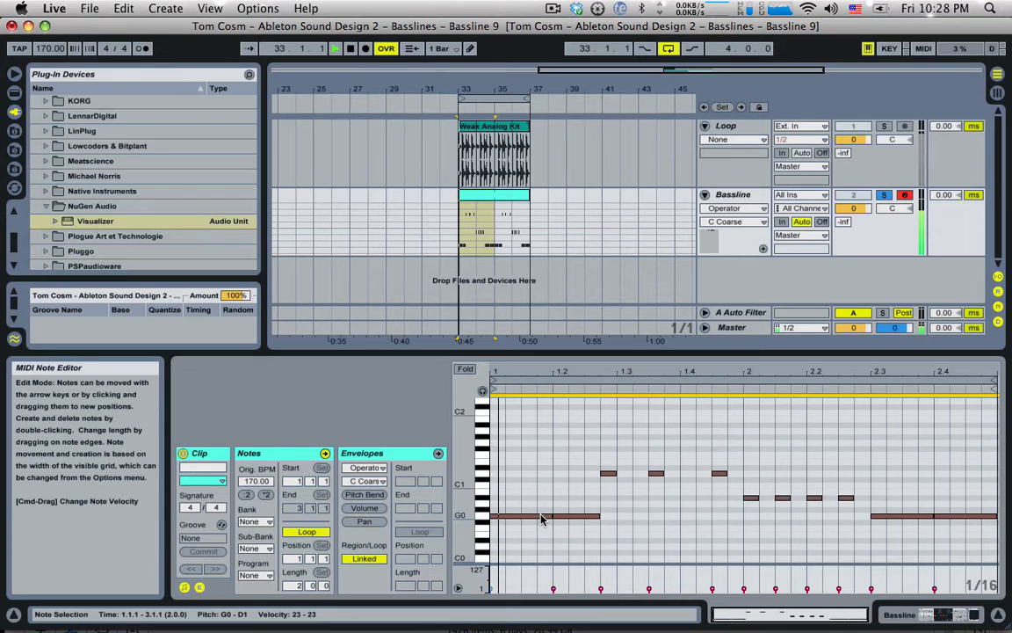
{"action": "key", "text": "space"}
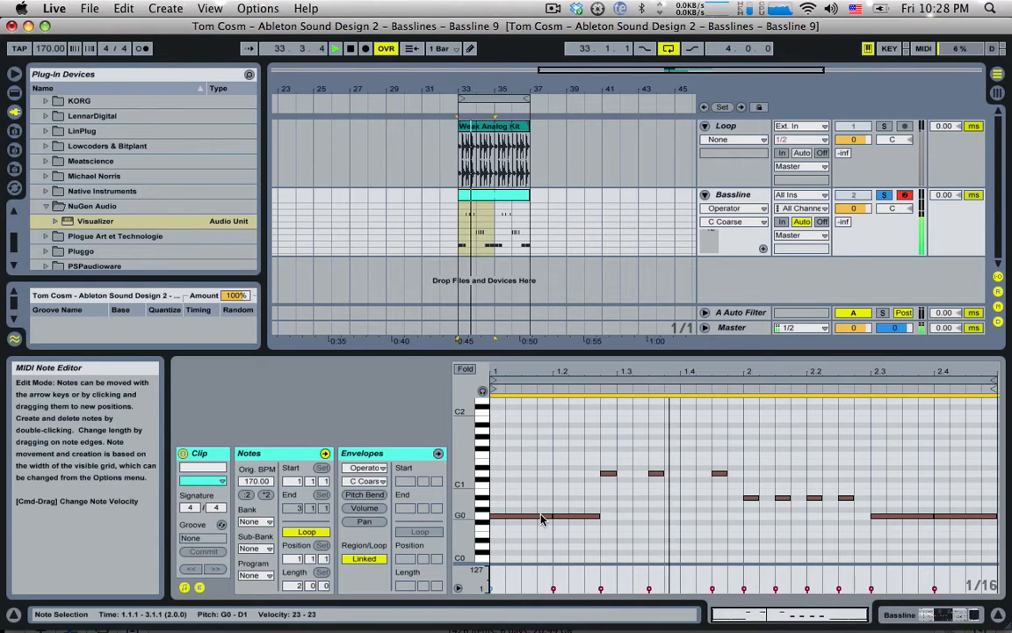
Enable Operator's pitch envelope on the Bassline track with an amount of 36 % and a decay of 104 ms.
{"action": "double_click", "coordinate": [729, 195]}
{"action": "key", "text": "space"}
{"action": "left_click", "coordinate": [619, 534]}
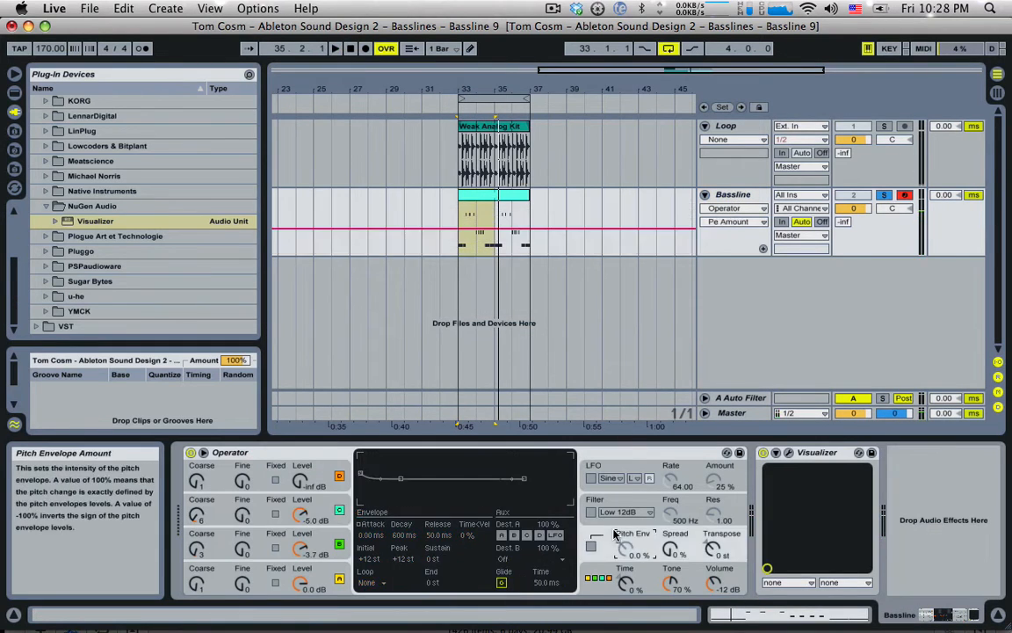
{"action": "left_click", "coordinate": [590, 547]}
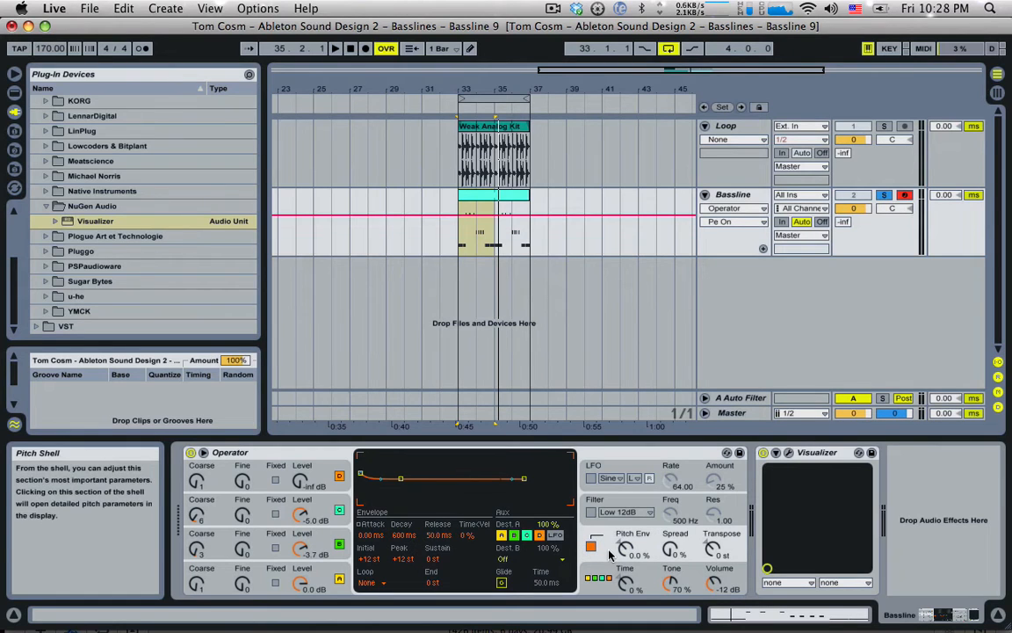
{"action": "left_click_drag", "start_coordinate": [626, 549], "coordinate": [626, 527]}
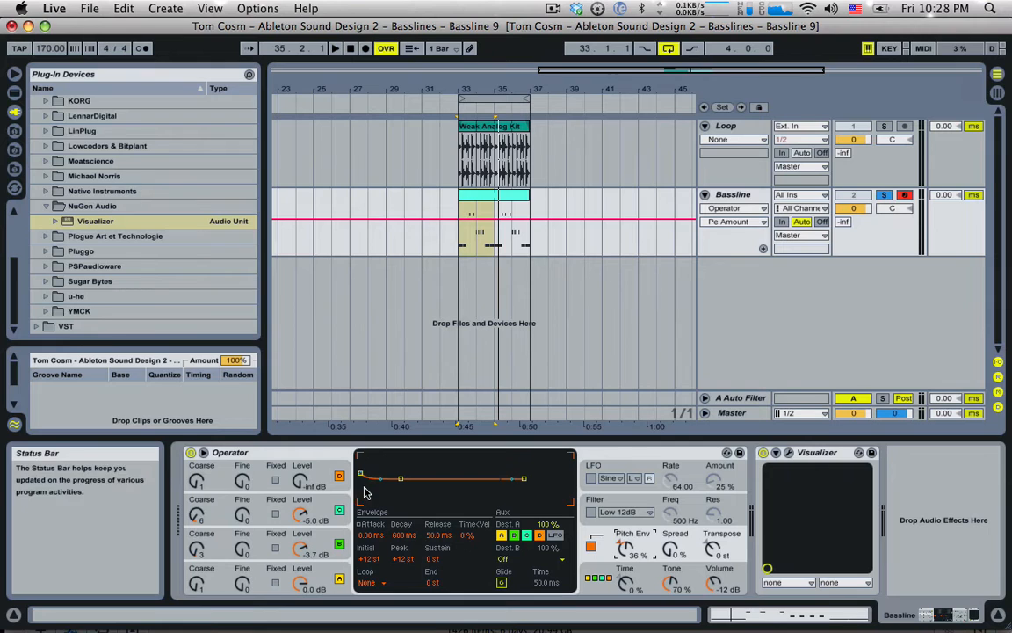
{"action": "key", "text": "space"}
{"action": "key", "text": "space"}
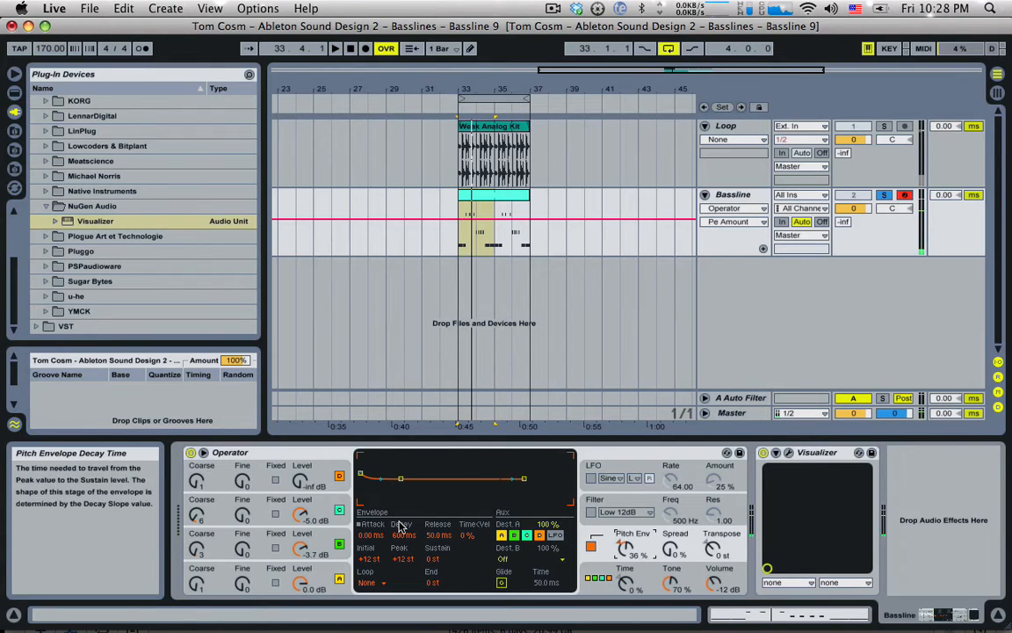
{"action": "left_click", "coordinate": [405, 535]}
{"action": "key", "text": "space"}
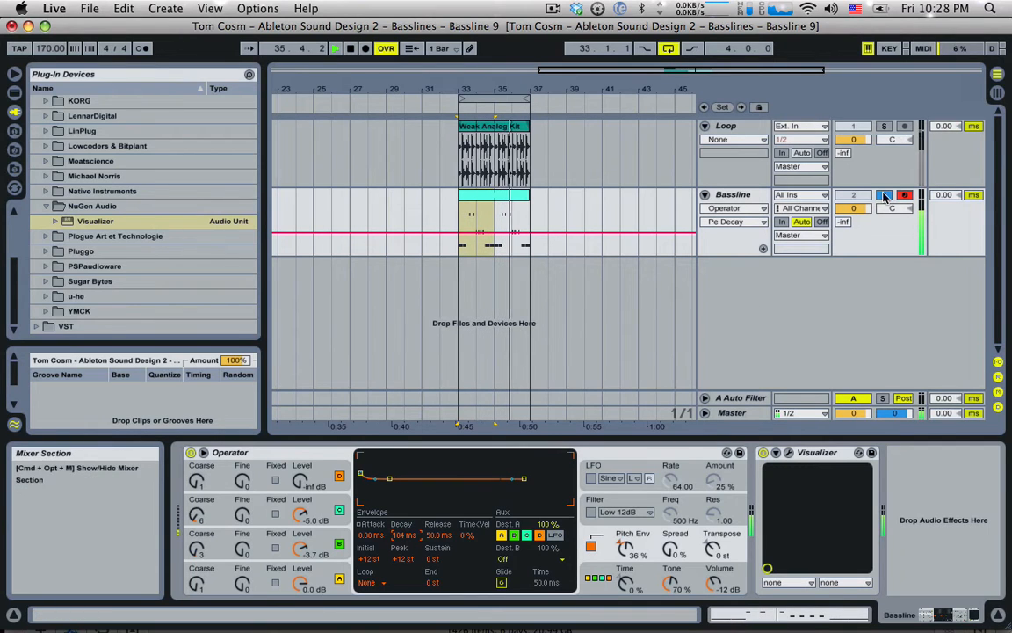
{"action": "left_click", "coordinate": [883, 197]}
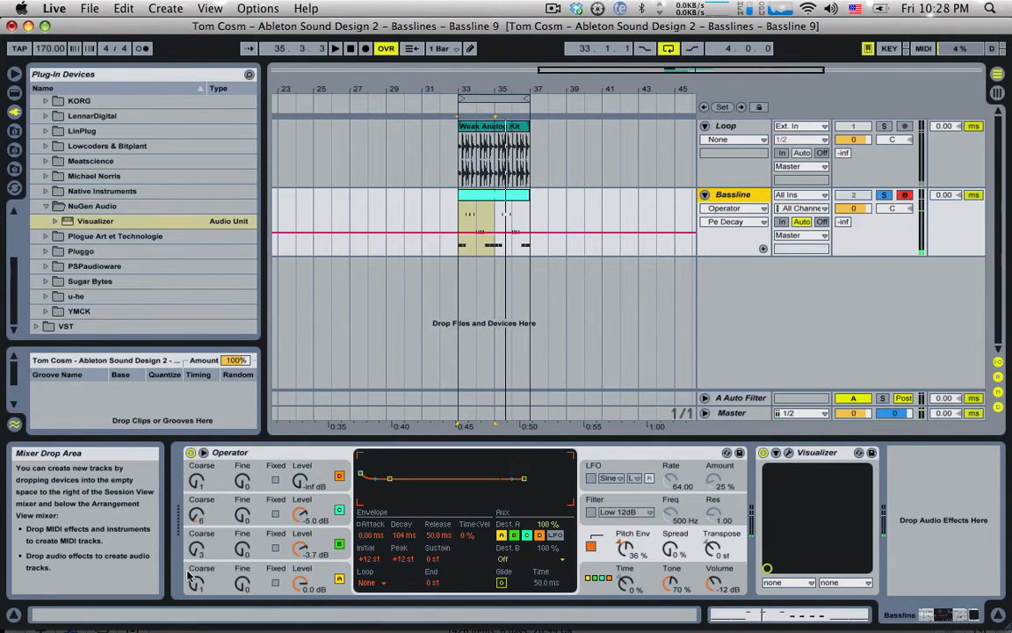
Set Oscillator B's waveform to SwD and its level to -15 dB.
{"action": "left_click", "coordinate": [267, 571]}
{"action": "left_click", "coordinate": [265, 538]}
{"action": "left_click", "coordinate": [269, 503]}
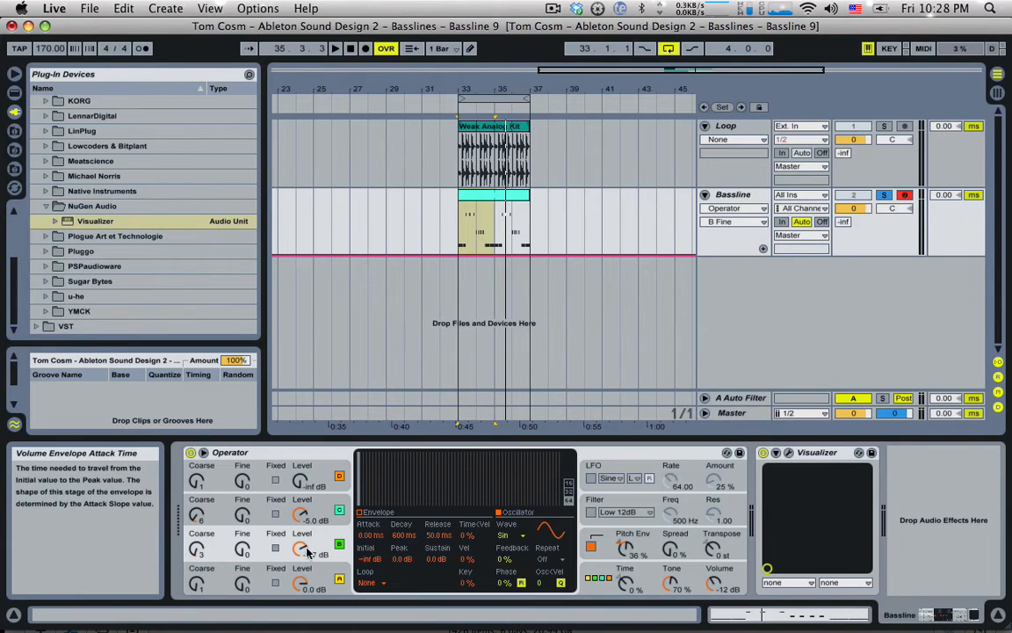
{"action": "left_click", "coordinate": [513, 537]}
{"action": "left_click", "coordinate": [523, 383]}
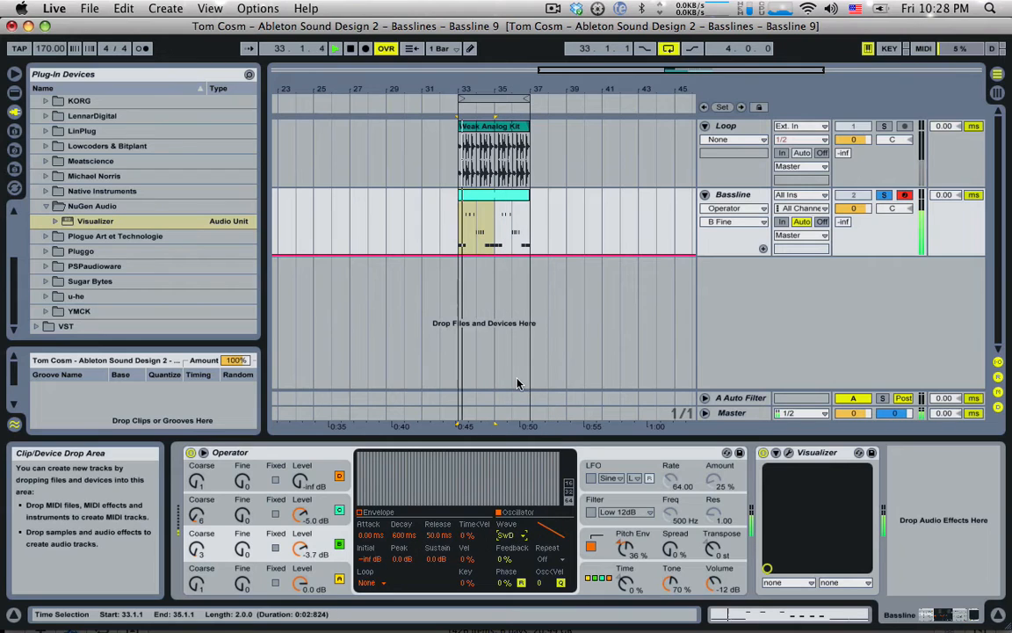
{"action": "left_click_drag", "start_coordinate": [300, 549], "coordinate": [304, 552]}
{"action": "key", "text": "space"}
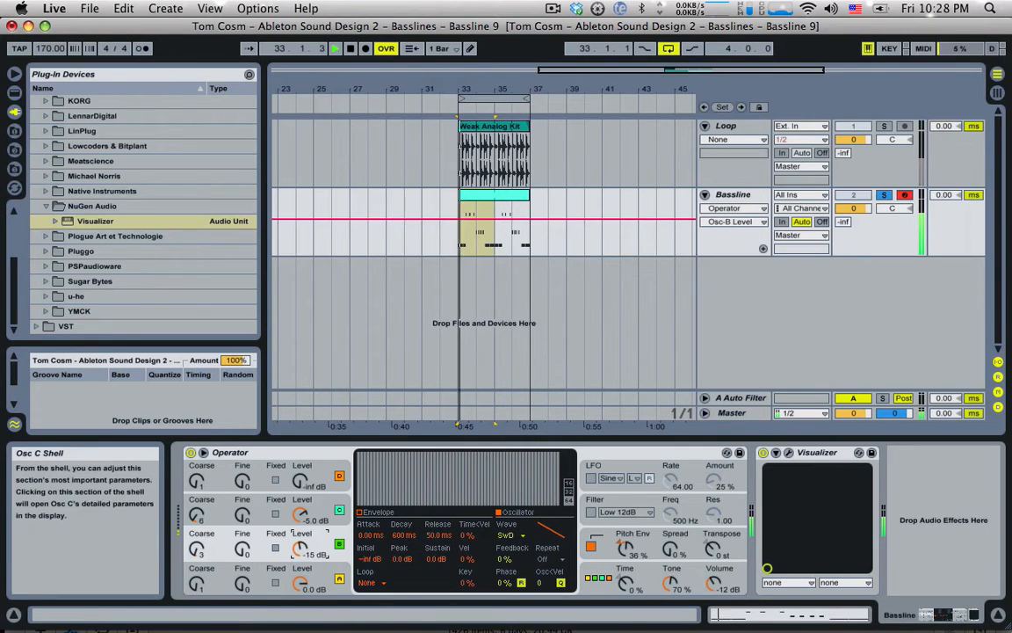
Set Oscillator C's waveform to SqD and its level to -23 dB.
{"action": "left_click", "coordinate": [261, 505]}
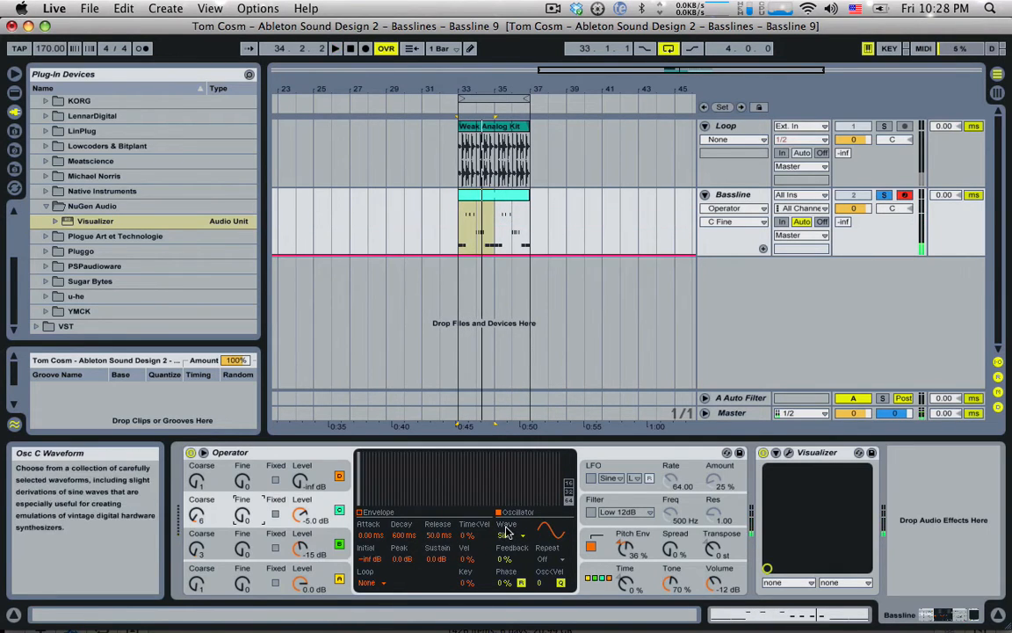
{"action": "left_click", "coordinate": [512, 536]}
{"action": "left_click", "coordinate": [516, 482]}
{"action": "mouse_move", "coordinate": [300, 515]}
{"action": "left_mouse_down"}
{"action": "mouse_move", "coordinate": [303, 537]}
{"action": "mouse_move", "coordinate": [299, 512]}
{"action": "left_mouse_up"}
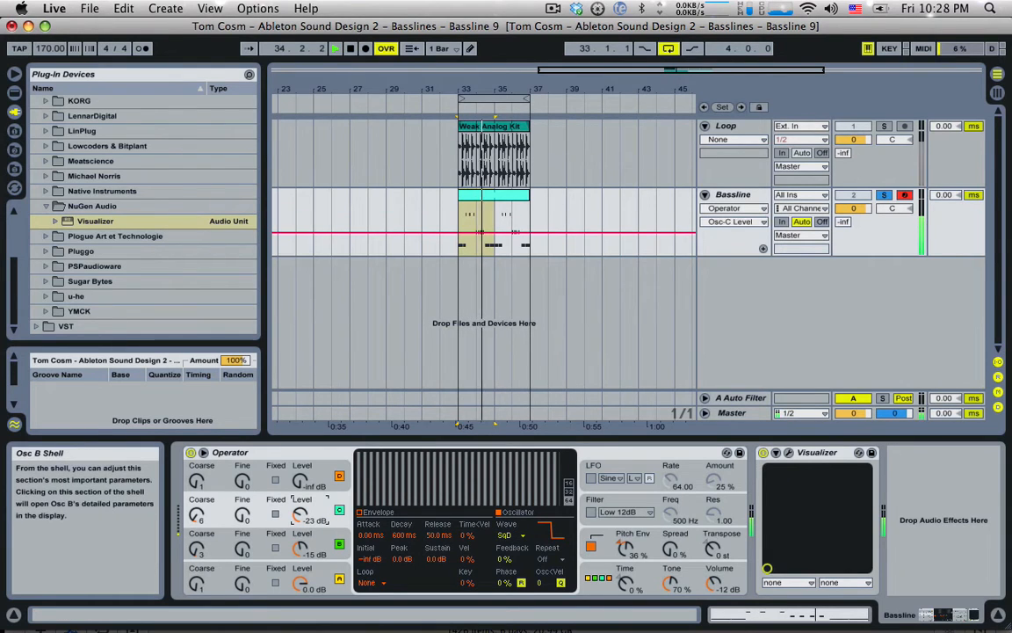
Set the pitch envelope's decay to 43.9 ms and unsolo the Bassline track to hear it with the drum loop.
{"action": "left_click", "coordinate": [635, 538]}
{"action": "key", "text": "space"}
{"action": "left_click_drag", "start_coordinate": [425, 534], "coordinate": [425, 562]}
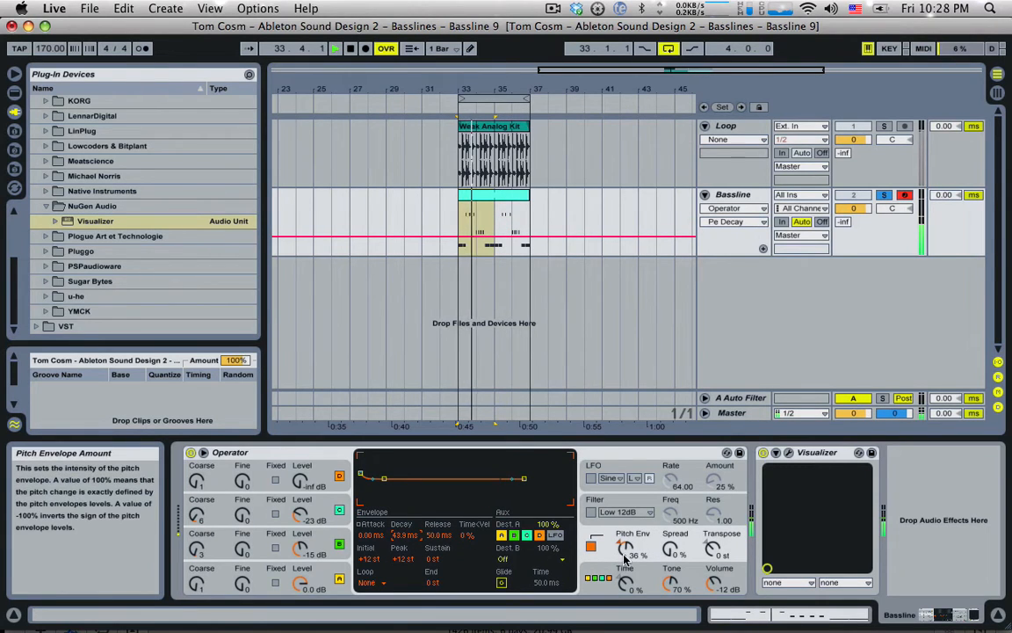
{"action": "left_click", "coordinate": [887, 196]}
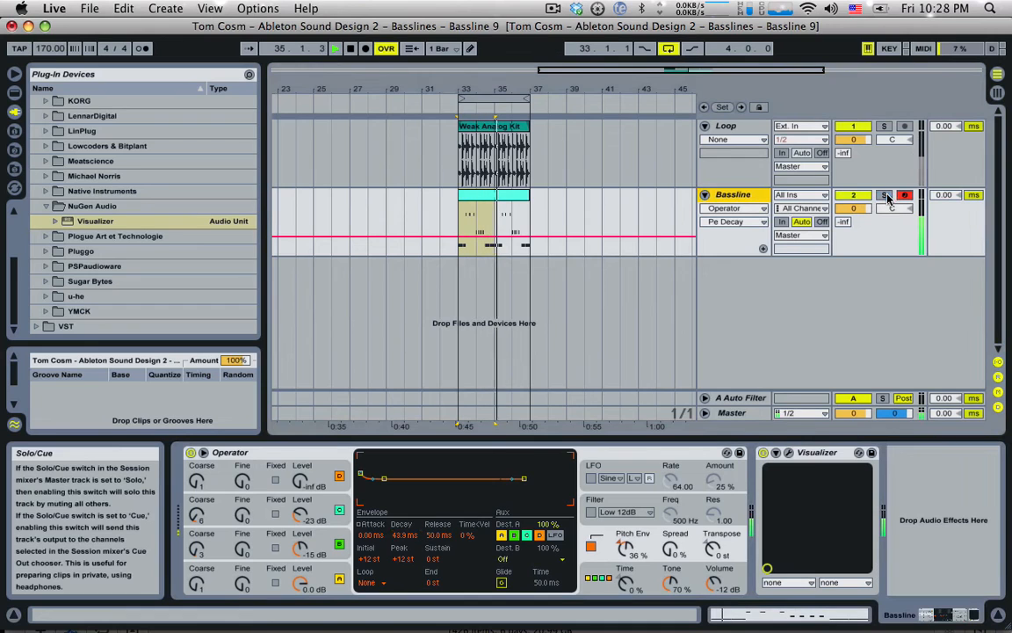
Consolidate the looped Bassline clip into a single four-bar clip and open its notes for editing.
{"action": "left_click", "coordinate": [481, 209]}
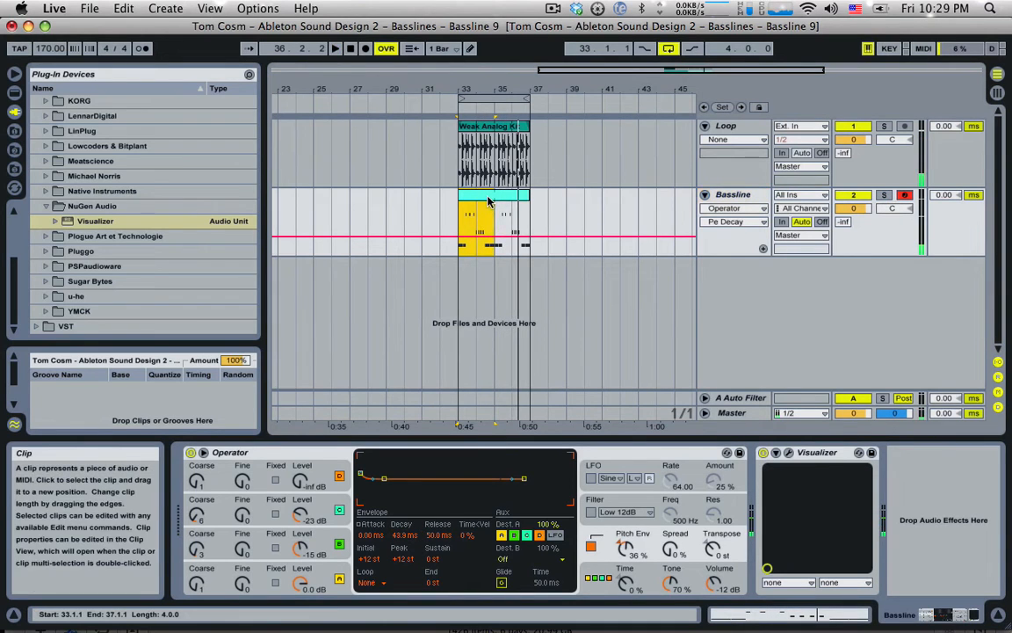
{"action": "key", "text": "space"}
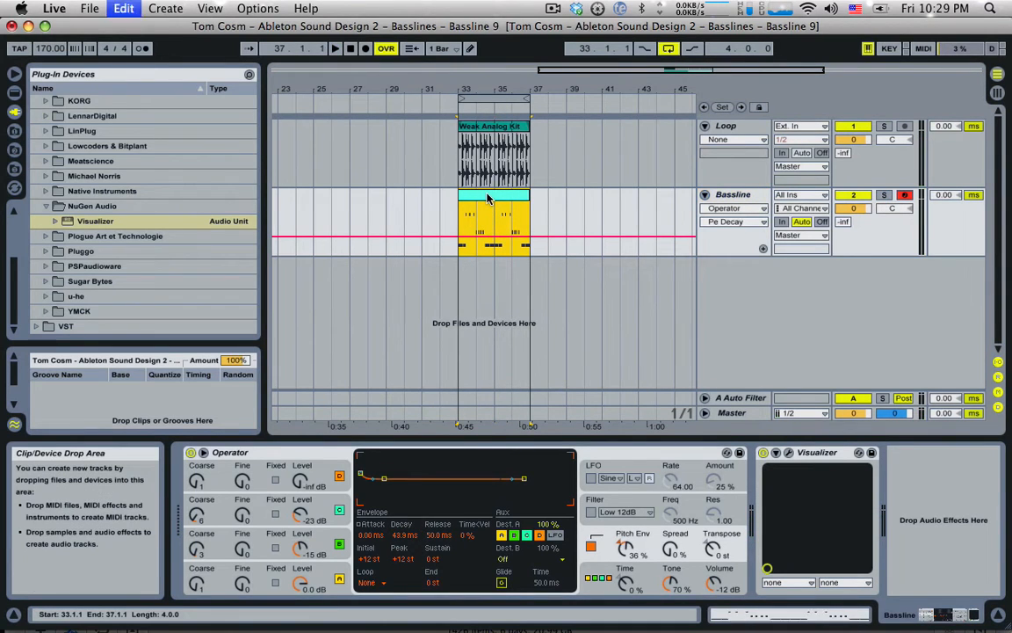
{"action": "double_click", "coordinate": [490, 199]}
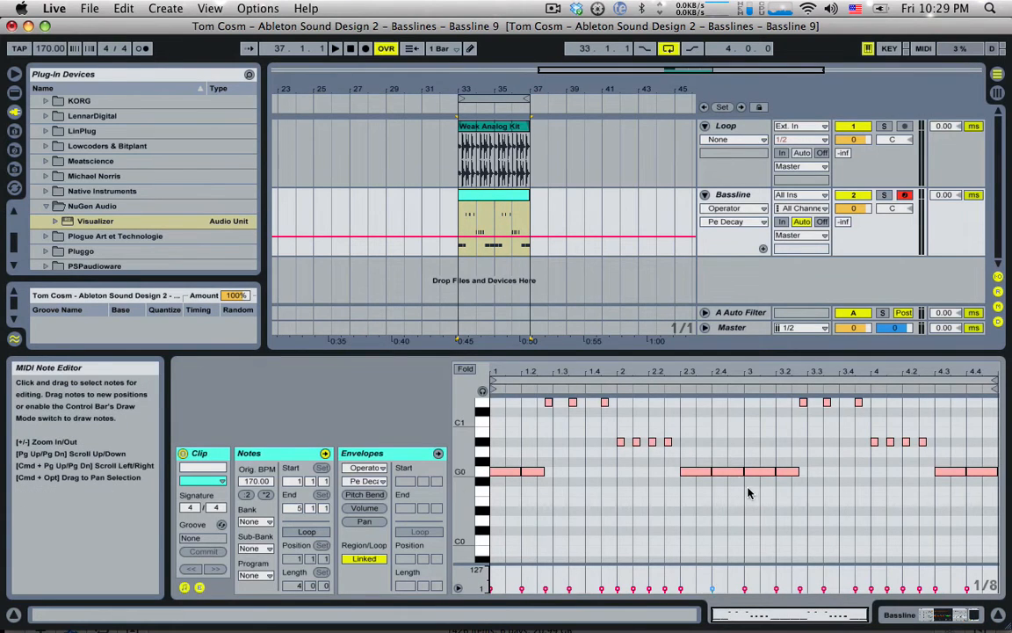
Lower the four long notes starting at 2.3 by two semitones to F0.
{"action": "left_click_drag", "start_coordinate": [739, 513], "coordinate": [842, 522]}
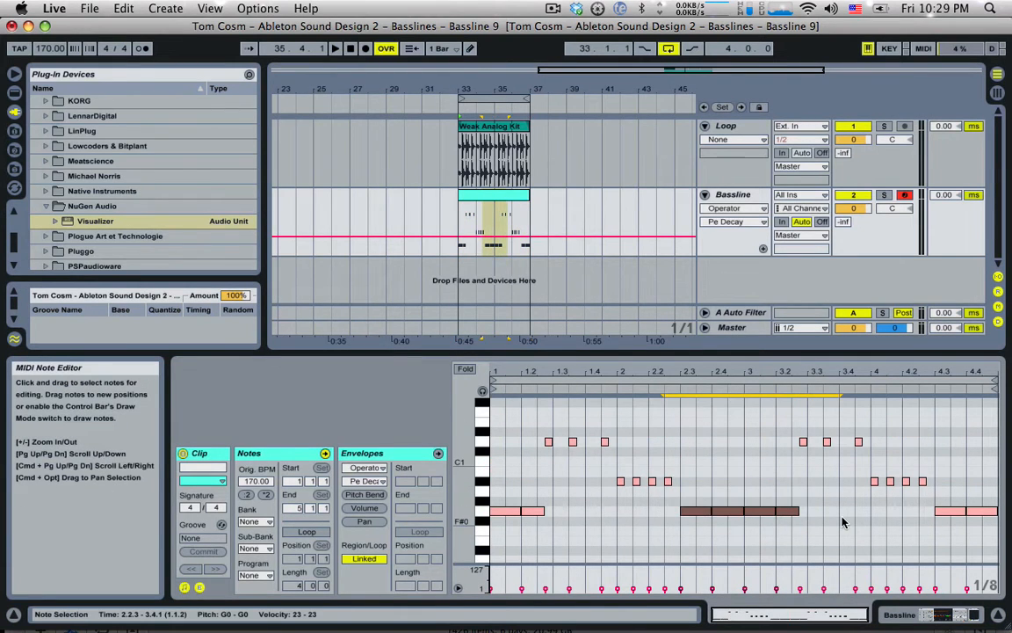
{"action": "key", "text": "Down"}
{"action": "key", "text": "Down"}
Raise the three short notes in bar 3 by seven semitones to A1.
{"action": "left_click_drag", "start_coordinate": [781, 422], "coordinate": [886, 446]}
{"action": "key", "text": "Up"}
{"action": "key", "text": "Up"}
{"action": "key", "text": "Up"}
{"action": "key", "text": "Up"}
{"action": "key", "text": "Up"}
{"action": "key", "text": "Up"}
{"action": "key", "text": "Up"}
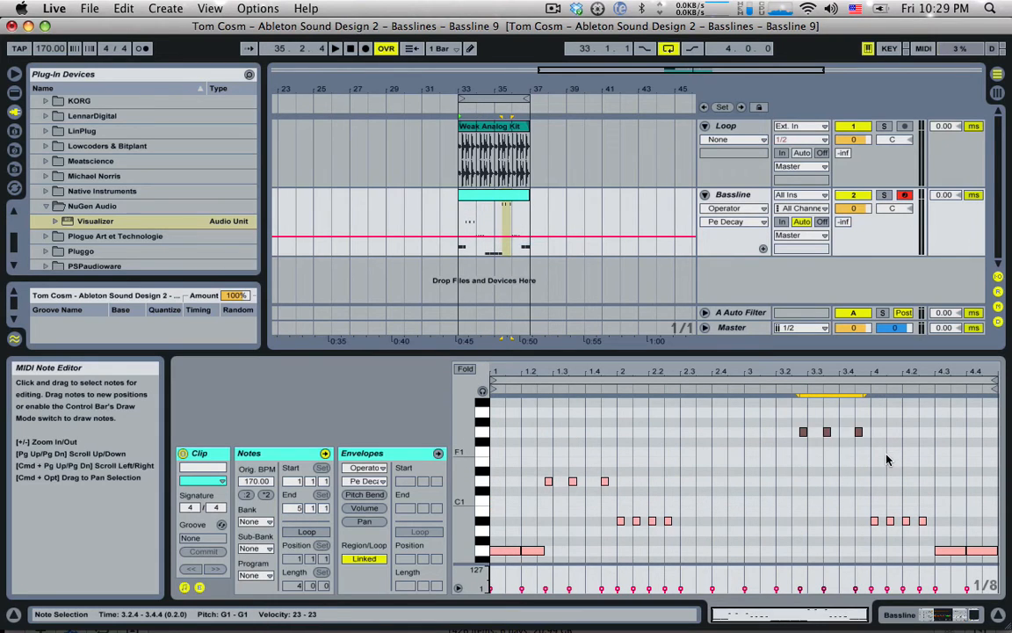
Raise the four short notes in bar 4 to G1 and the clip's last two long notes to D1, and play the clip.
{"action": "left_click_drag", "start_coordinate": [854, 485], "coordinate": [980, 566]}
{"action": "key", "text": "Up"}
{"action": "key", "text": "Up"}
{"action": "key", "text": "Up"}
{"action": "key", "text": "Up"}
{"action": "key", "text": "Up"}
{"action": "key", "text": "Up"}
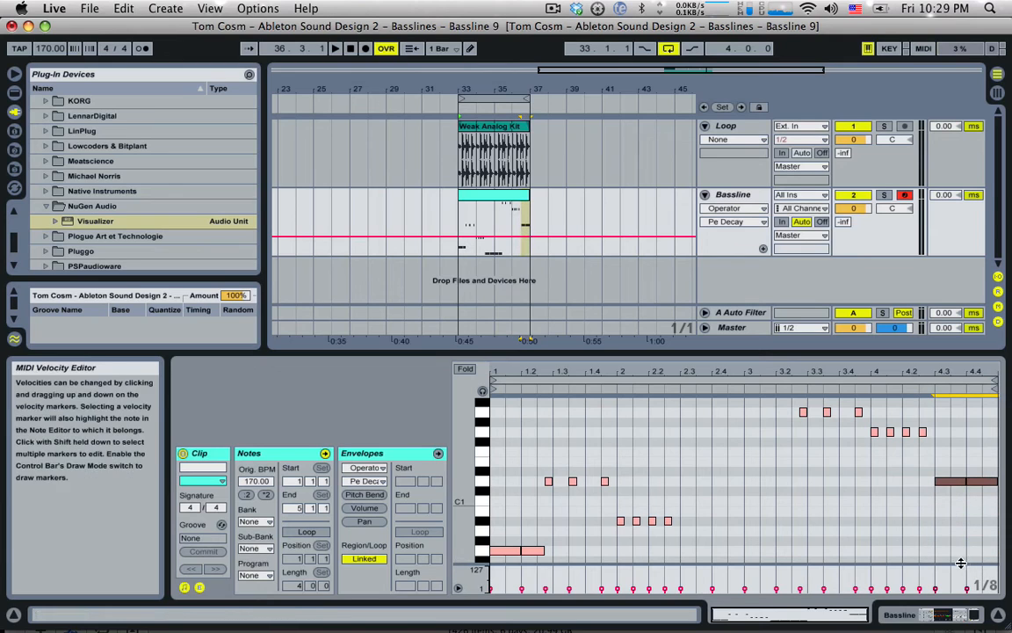
{"action": "key", "text": "space"}
{"action": "scroll", "coordinate": [688, 477], "scroll_direction": "down", "scroll_amount": 2}
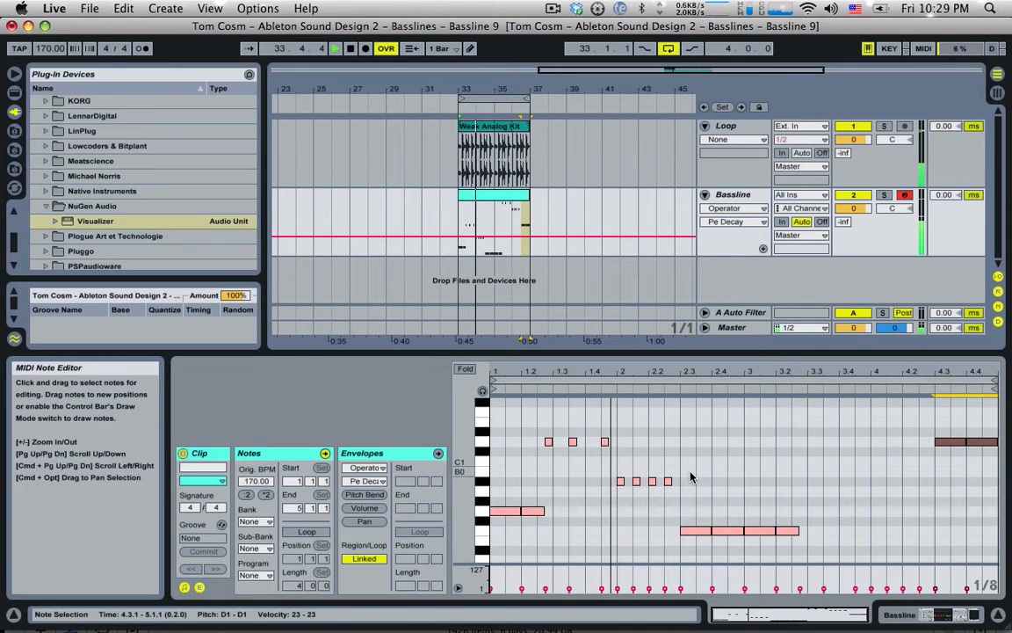
{"action": "scroll", "coordinate": [690, 477], "scroll_direction": "up", "scroll_amount": 2}
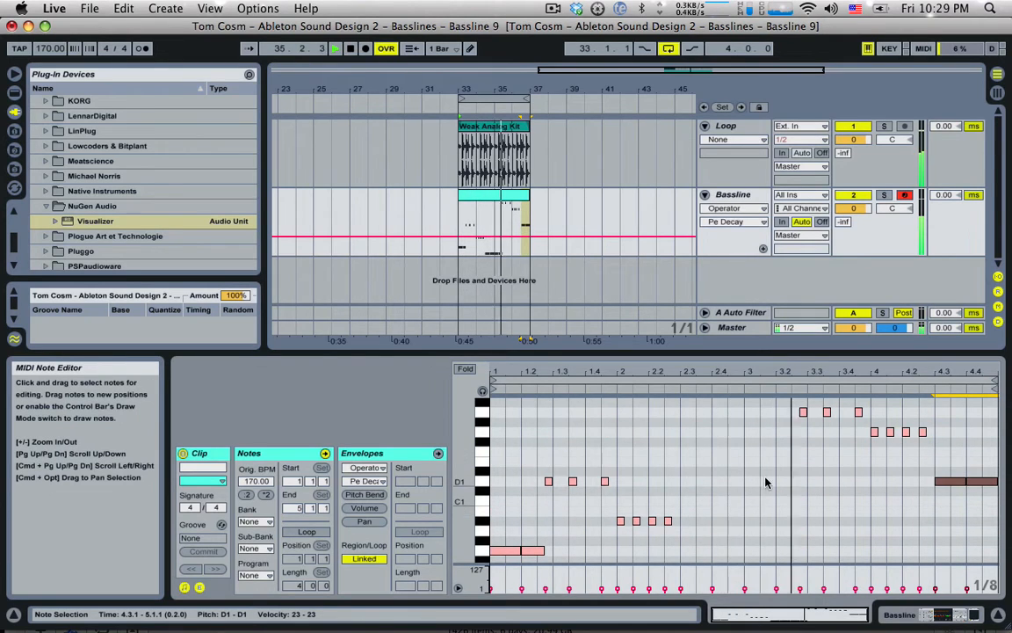
Move the two long notes at the start of bar 3 back to G0 and the three short notes after them to D1.
{"action": "scroll", "coordinate": [765, 482], "scroll_direction": "down", "scroll_amount": 2}
{"action": "left_click_drag", "start_coordinate": [815, 492], "coordinate": [760, 548]}
{"action": "key", "text": "Up"}
{"action": "key", "text": "Up"}
{"action": "scroll", "coordinate": [809, 507], "scroll_direction": "up", "scroll_amount": 2}
{"action": "key", "text": "space"}
{"action": "left_click_drag", "start_coordinate": [771, 414], "coordinate": [874, 406]}
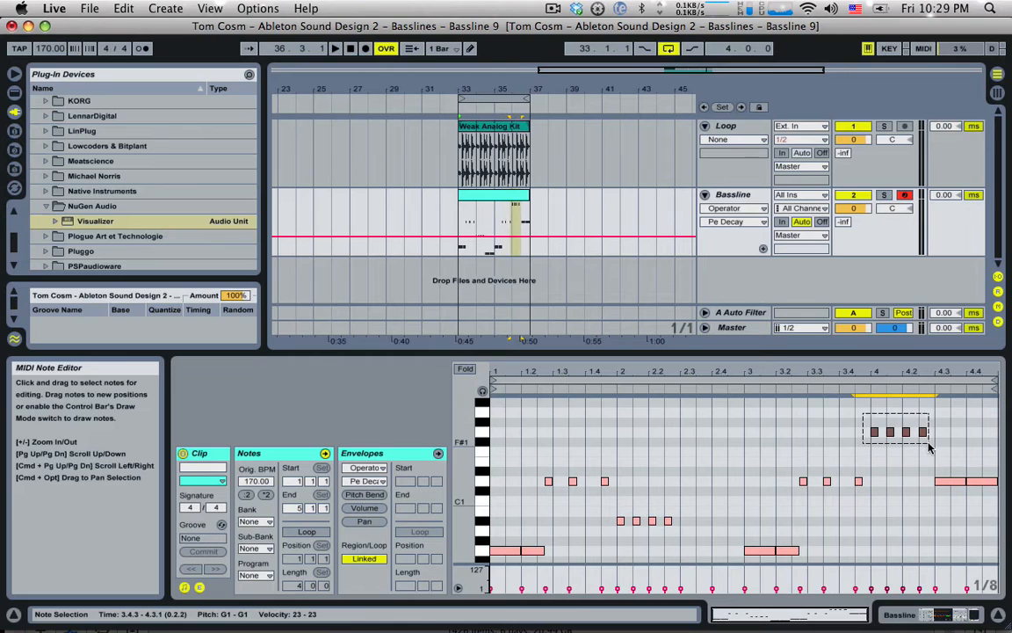
Lower the four short notes in bar 4 to D#1 and raise the clip's last two long notes to E1.
{"action": "left_click_drag", "start_coordinate": [930, 447], "coordinate": [929, 448]}
{"action": "key", "text": "Down"}
{"action": "key", "text": "Down"}
{"action": "key", "text": "Down"}
{"action": "key", "text": "Down"}
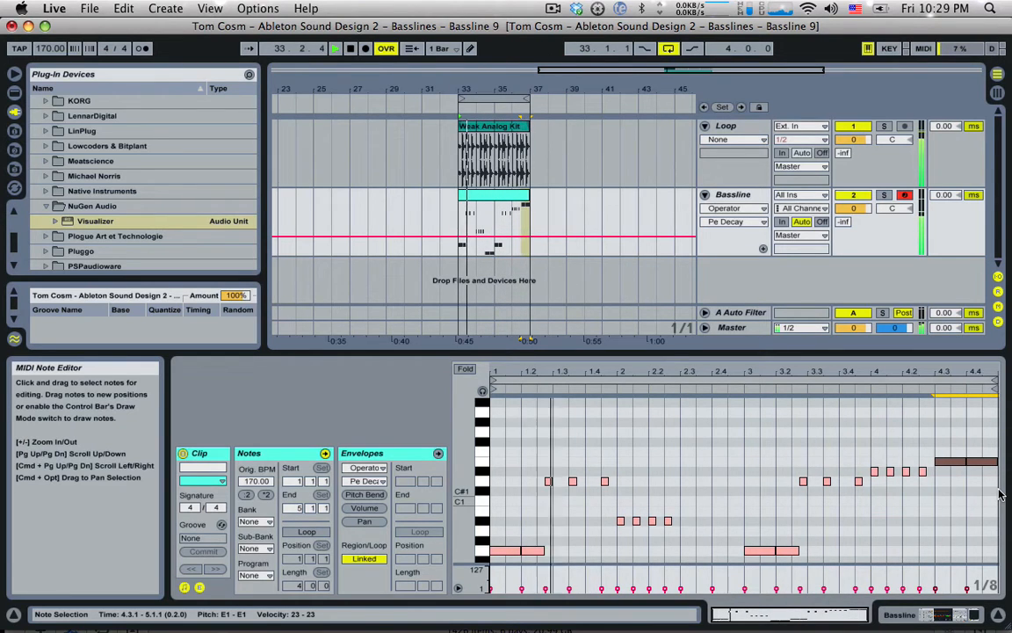
Lower the four short notes in bar 4 to A#0 and the clip's last two long notes to A0.
{"action": "left_click", "coordinate": [884, 474]}
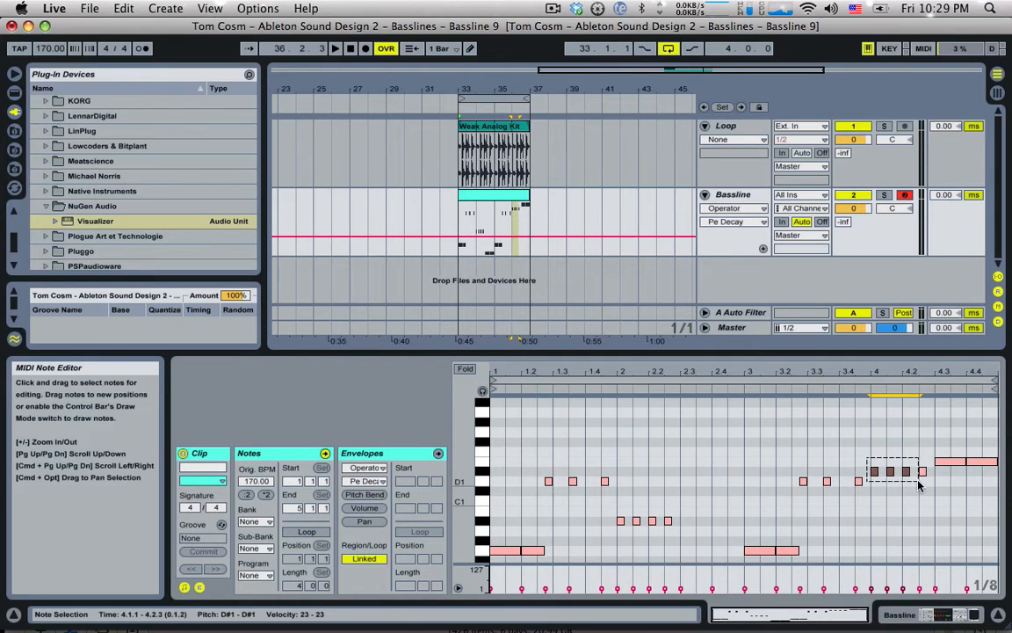
{"action": "left_click_drag", "start_coordinate": [940, 463], "coordinate": [947, 460]}
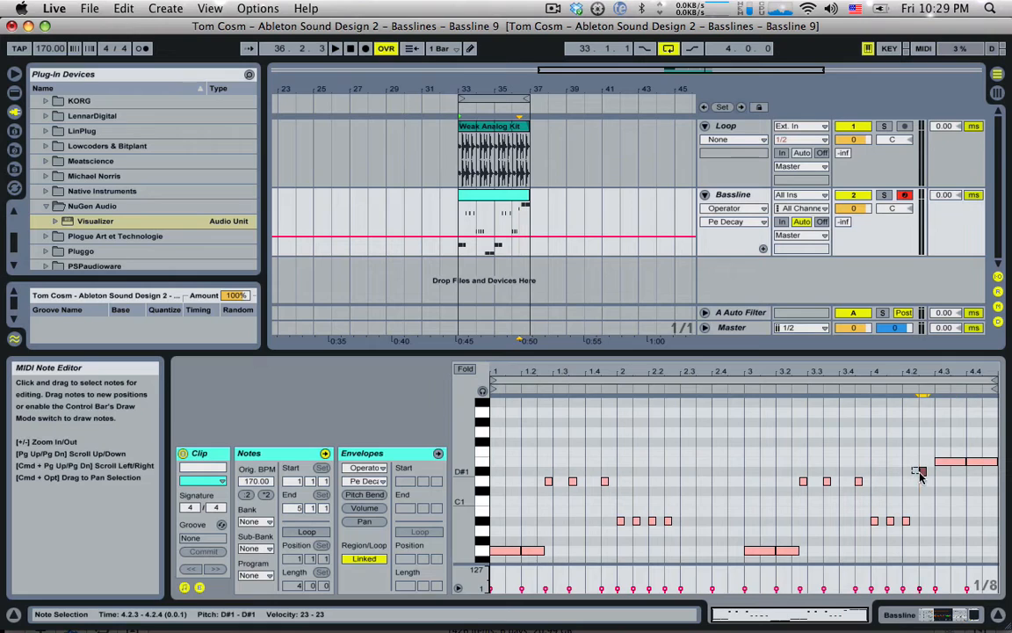
{"action": "left_click_drag", "start_coordinate": [919, 475], "coordinate": [1007, 484]}
{"action": "key", "text": "Left"}
{"action": "key", "text": "Left"}
{"action": "key", "text": "Down"}
{"action": "key", "text": "Right"}
{"action": "key", "text": "Down"}
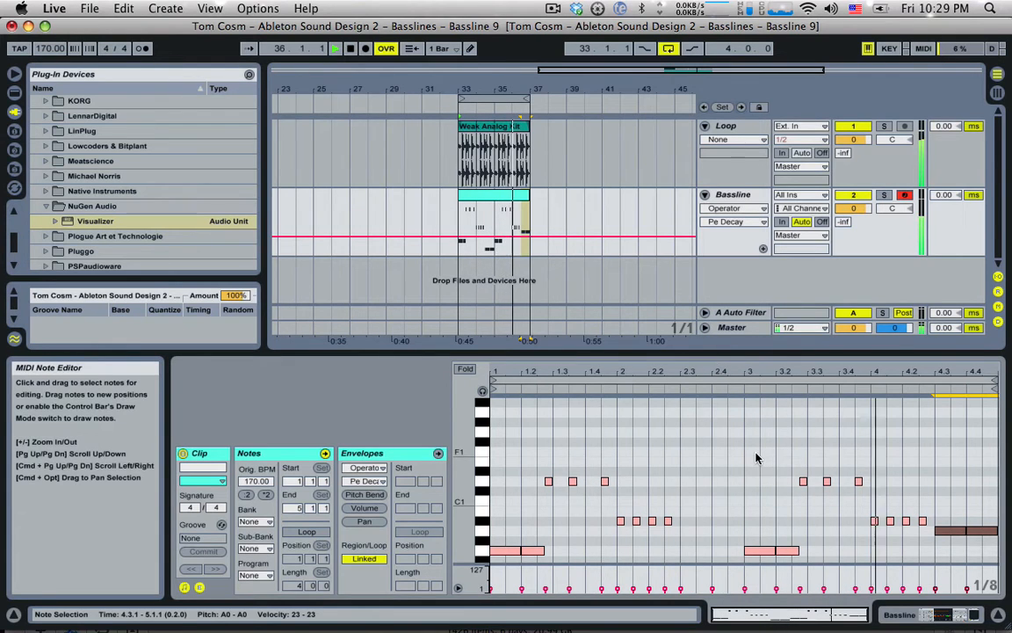
Raise the two long notes at 2.3 by two semitones back to G0.
{"action": "scroll", "coordinate": [755, 457], "scroll_direction": "down", "scroll_amount": 3}
{"action": "left_click_drag", "start_coordinate": [664, 502], "coordinate": [720, 527]}
{"action": "key", "text": "Up"}
{"action": "key", "text": "Up"}
{"action": "scroll", "coordinate": [773, 530], "scroll_direction": "up", "scroll_amount": 2}
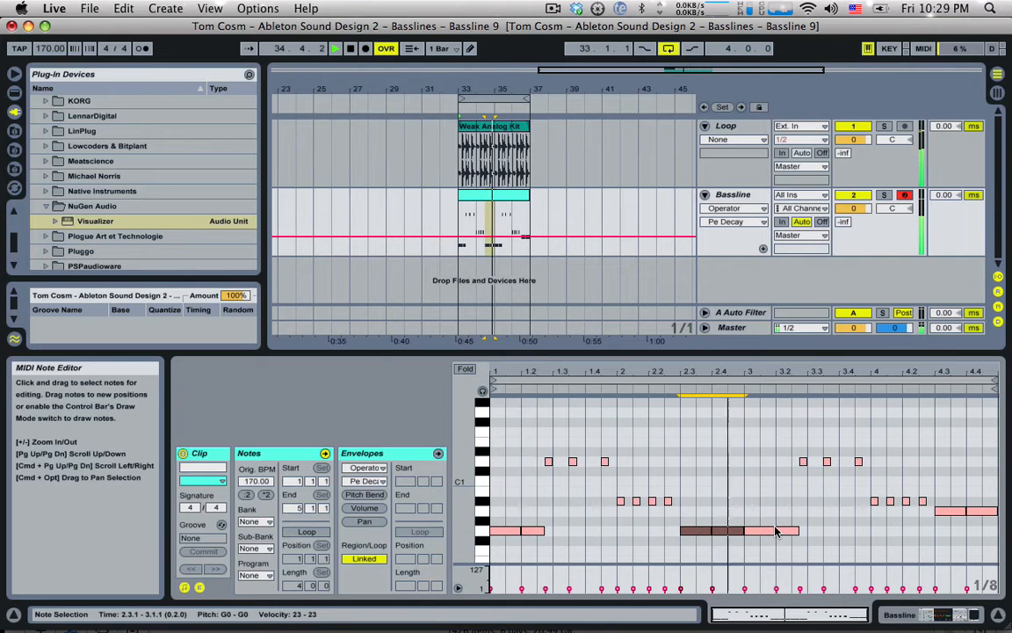
Enable Operator's Low 12dB filter with an envelope amount of 56 % and a frequency of 283 Hz.
{"action": "double_click", "coordinate": [725, 195]}
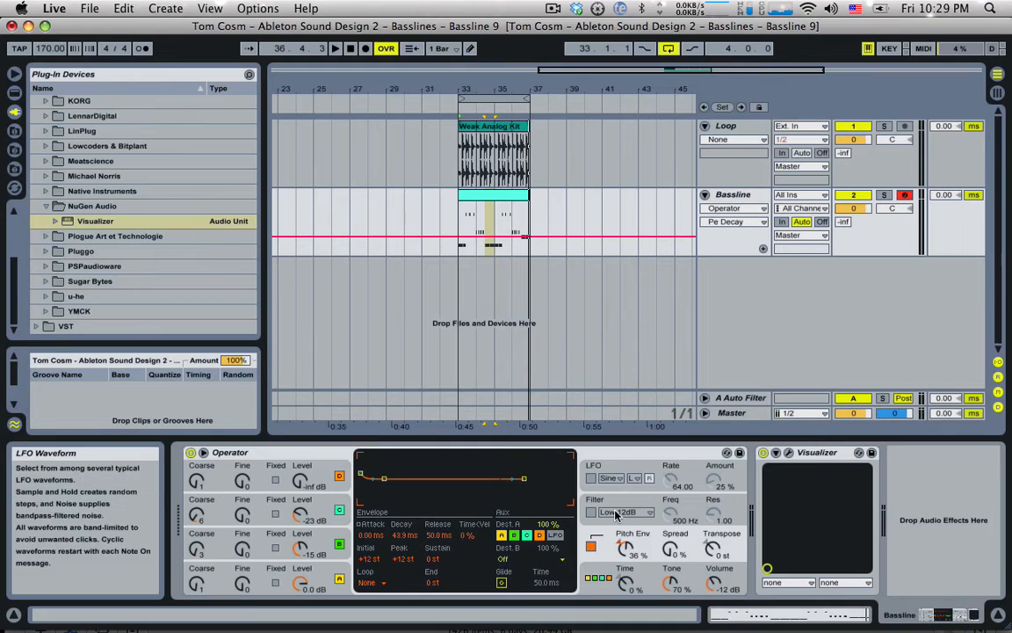
{"action": "left_click", "coordinate": [613, 504]}
{"action": "left_click", "coordinate": [591, 512]}
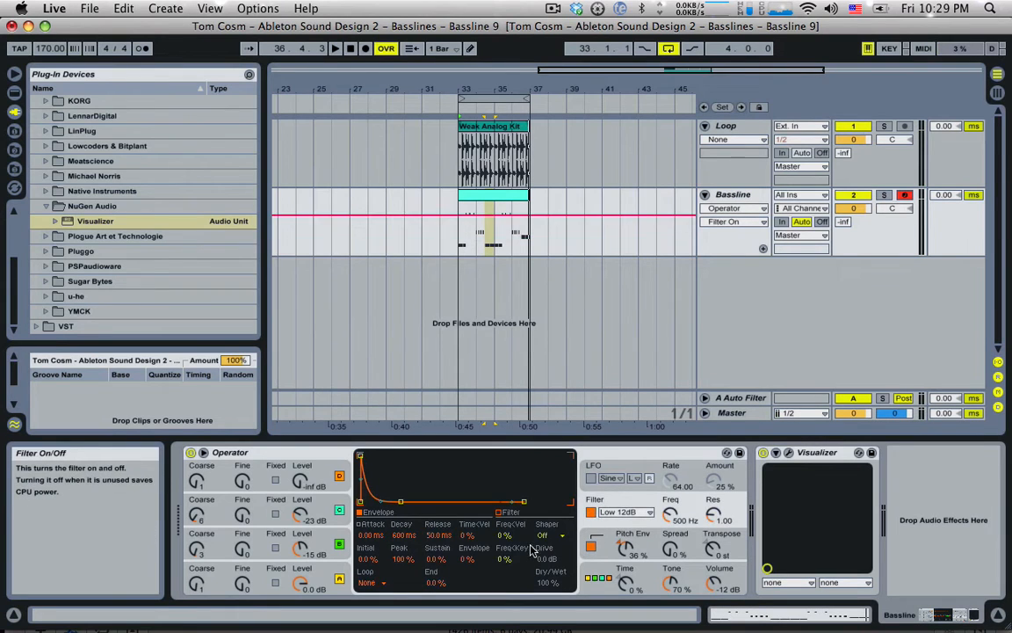
{"action": "left_click_drag", "start_coordinate": [466, 560], "coordinate": [465, 524]}
{"action": "key", "text": "space"}
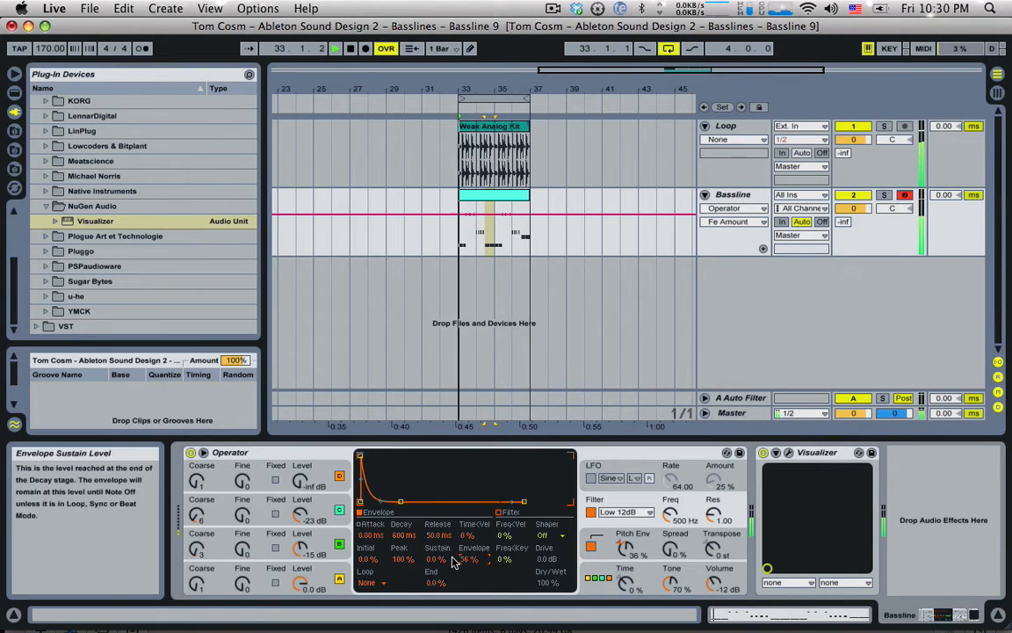
{"action": "left_click_drag", "start_coordinate": [670, 516], "coordinate": [671, 530]}
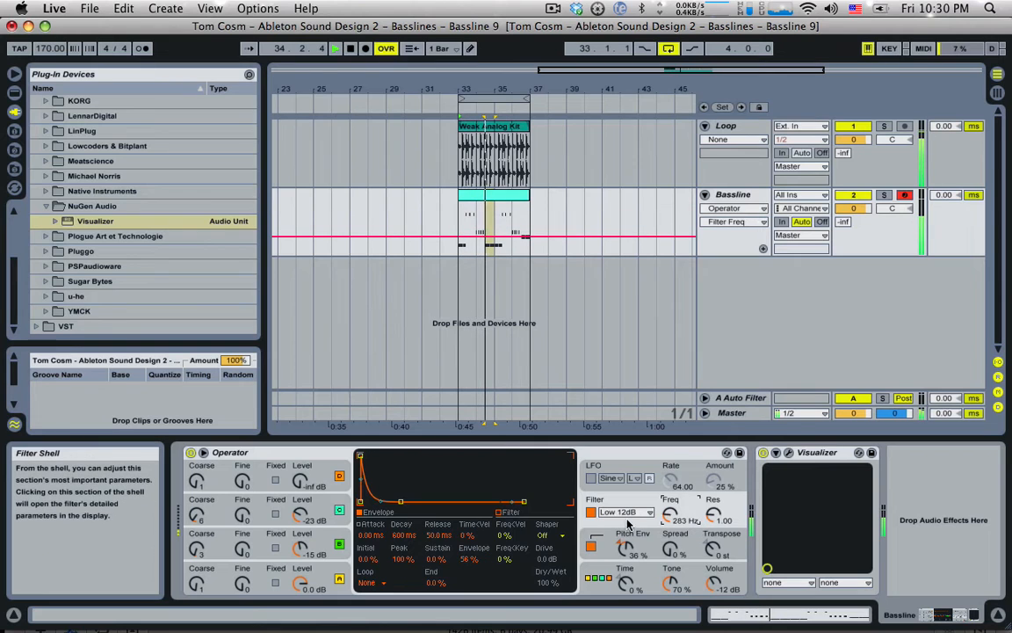
Set oscillator A's waveform to Saw D and the filter to 100 % envelope amount, 149 ms decay, 243 Hz frequency and 2.56 resonance.
{"action": "left_click_drag", "start_coordinate": [463, 559], "coordinate": [463, 521]}
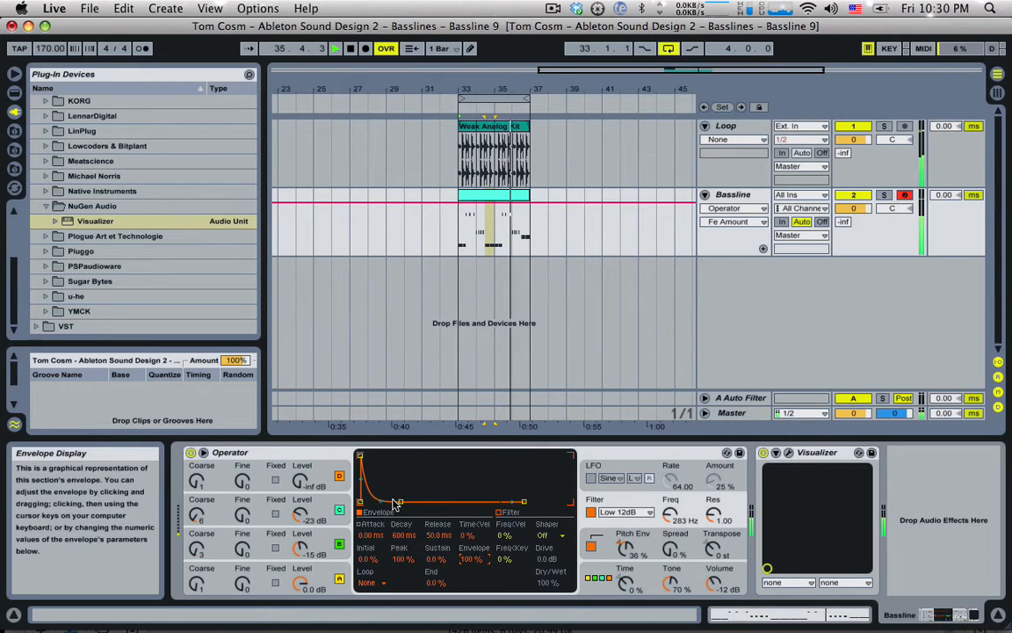
{"action": "key", "text": "space"}
{"action": "left_click", "coordinate": [246, 579]}
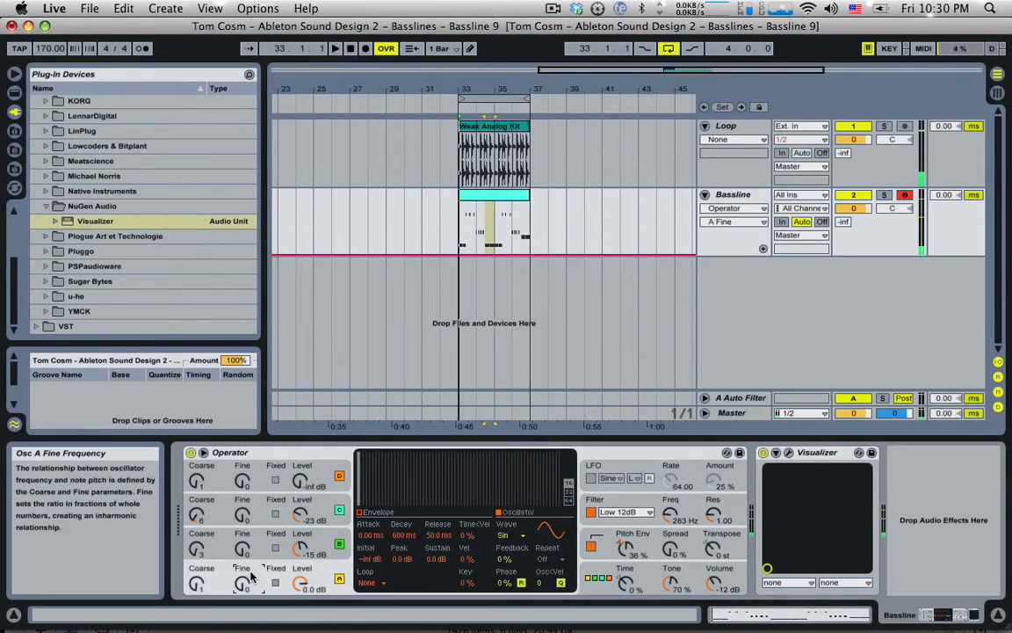
{"action": "left_click", "coordinate": [512, 535]}
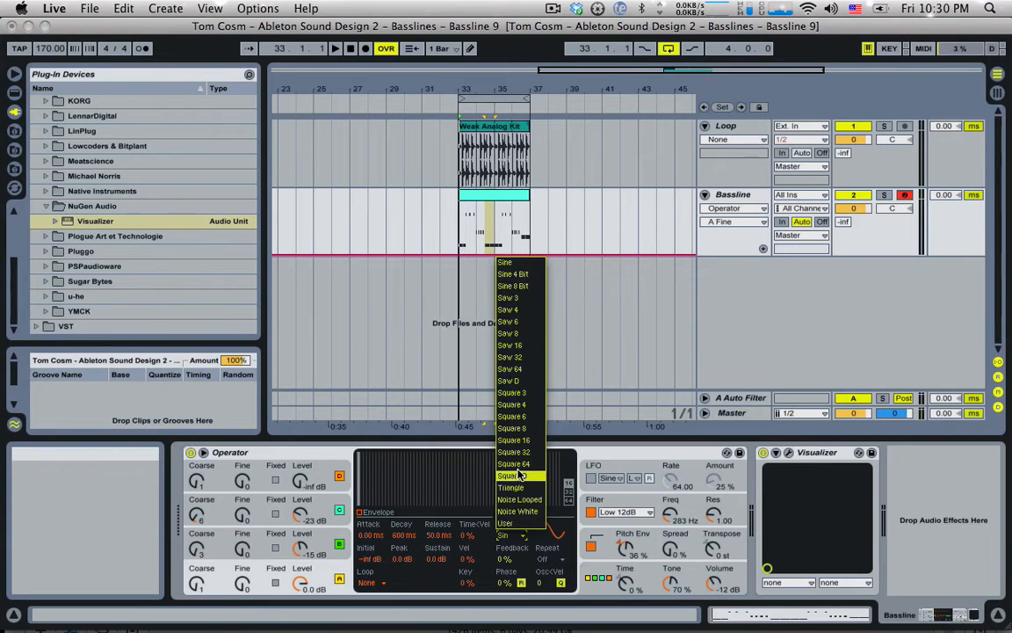
{"action": "left_click", "coordinate": [518, 381]}
{"action": "key", "text": "space"}
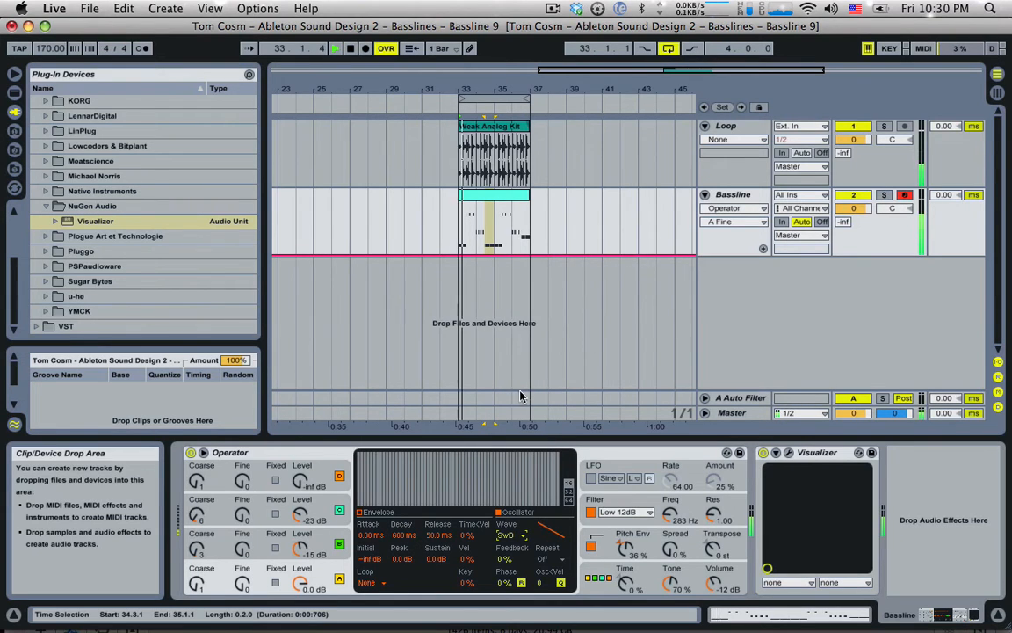
{"action": "left_click_drag", "start_coordinate": [671, 514], "coordinate": [710, 509]}
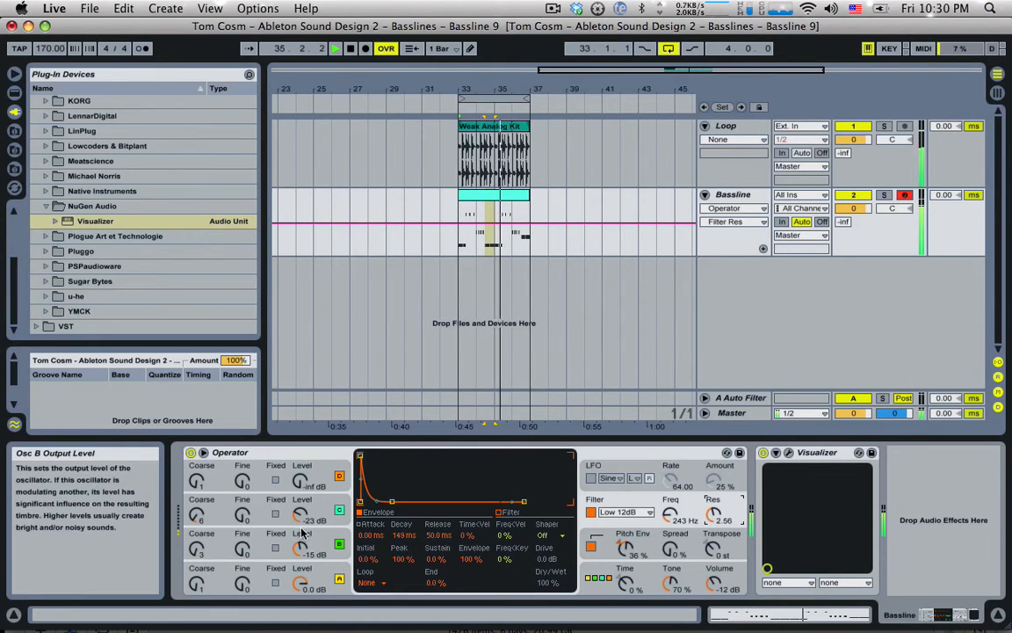
Set oscillator C to a level of -8.9 dB and coarse 3, and oscillator B to -13 dB and coarse 2.
{"action": "left_click_drag", "start_coordinate": [300, 514], "coordinate": [300, 509]}
{"action": "key", "text": "space"}
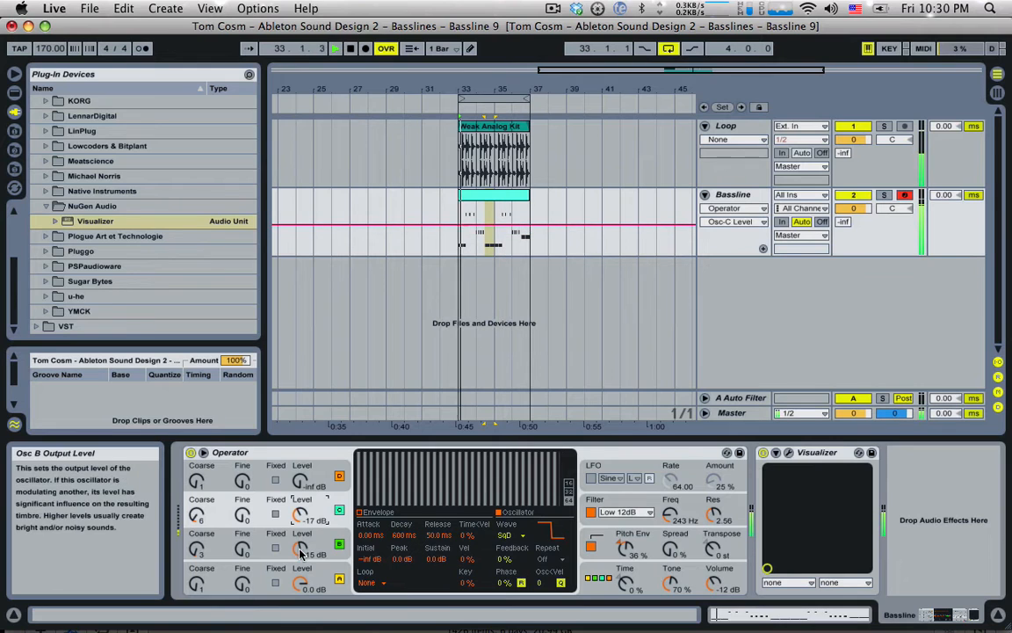
{"action": "left_click_drag", "start_coordinate": [302, 549], "coordinate": [301, 503]}
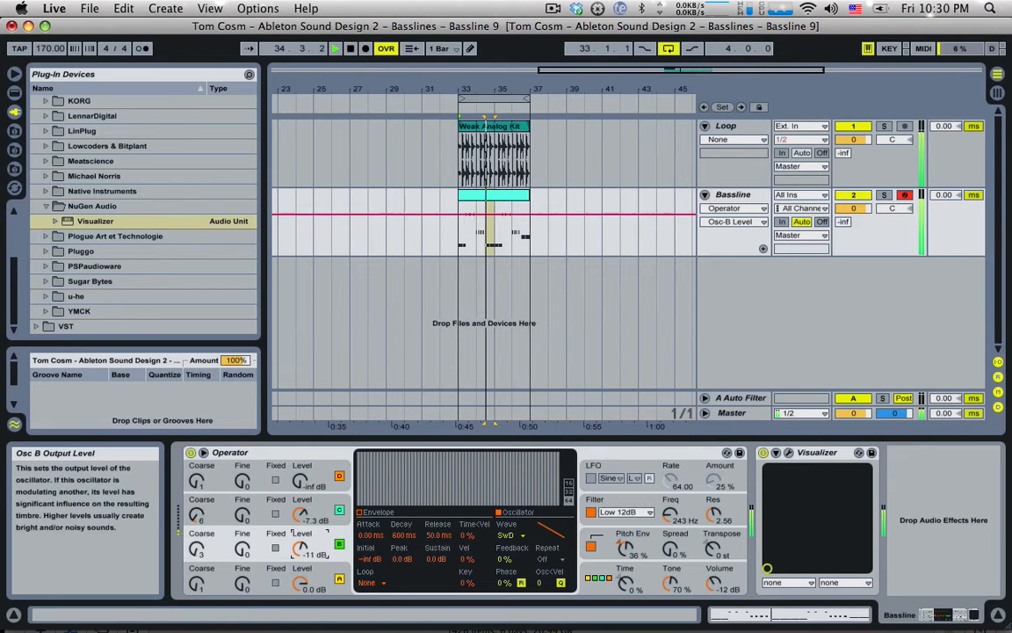
{"action": "left_click_drag", "start_coordinate": [196, 548], "coordinate": [196, 555]}
{"action": "left_click", "coordinate": [195, 514]}
{"action": "left_click_drag", "start_coordinate": [196, 515], "coordinate": [196, 531]}
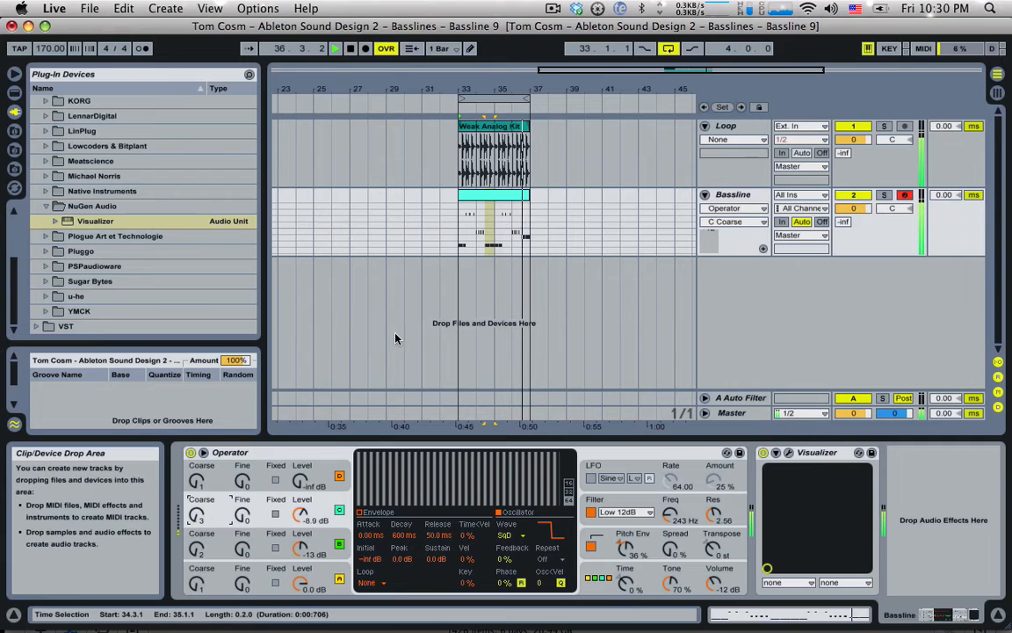
{"action": "key", "text": "space"}
Lower the bassline clip's last two long notes at 4.3 by two semitones to G0 and play the loop.
{"action": "double_click", "coordinate": [519, 222]}
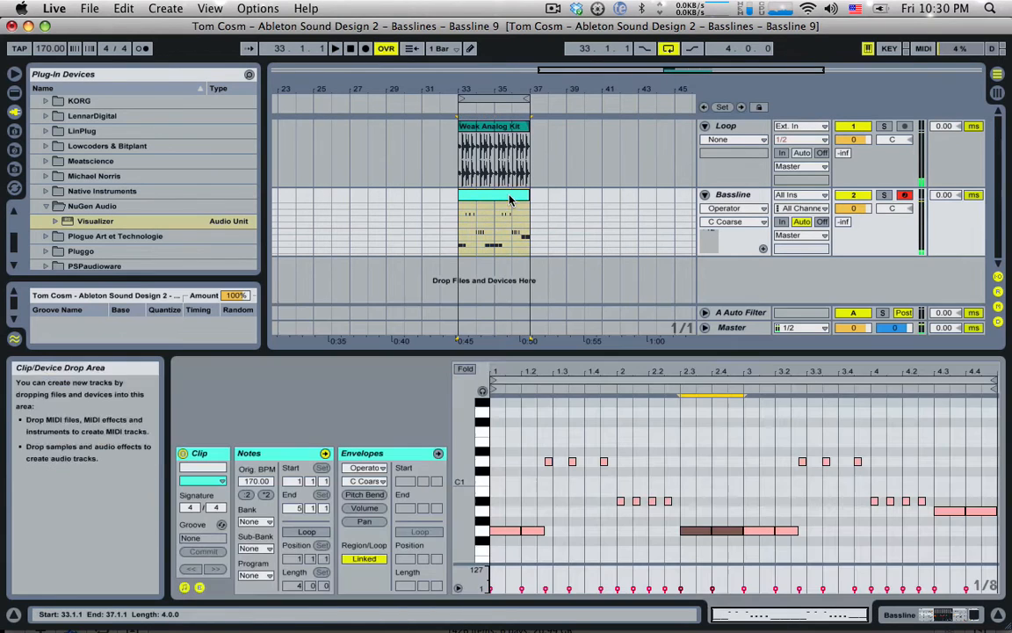
{"action": "left_click_drag", "start_coordinate": [949, 492], "coordinate": [984, 532]}
{"action": "key", "text": "Down"}
{"action": "key", "text": "Down"}
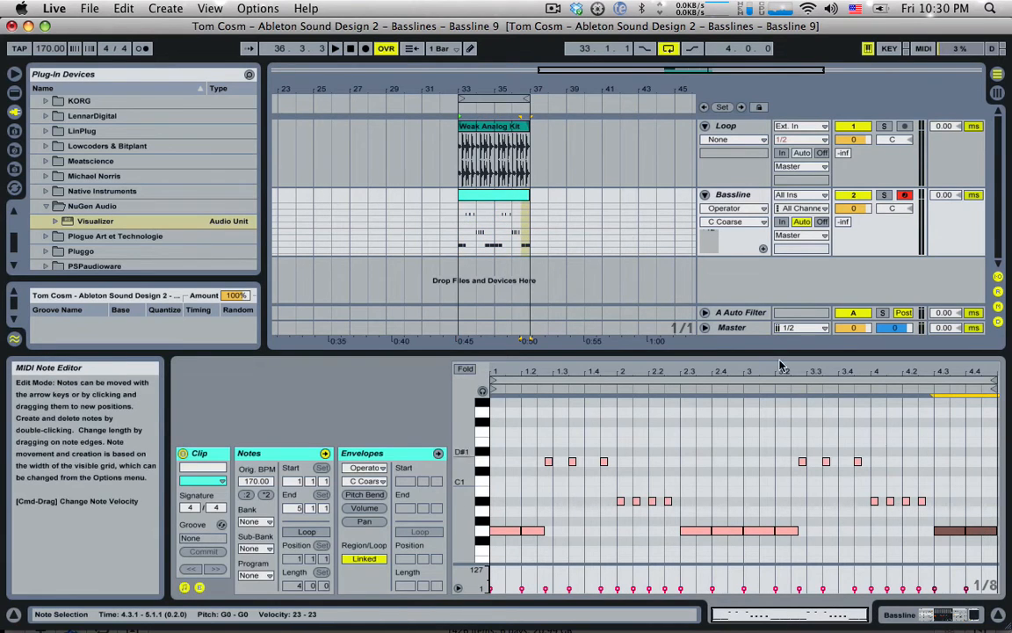
{"action": "key", "text": "space"}
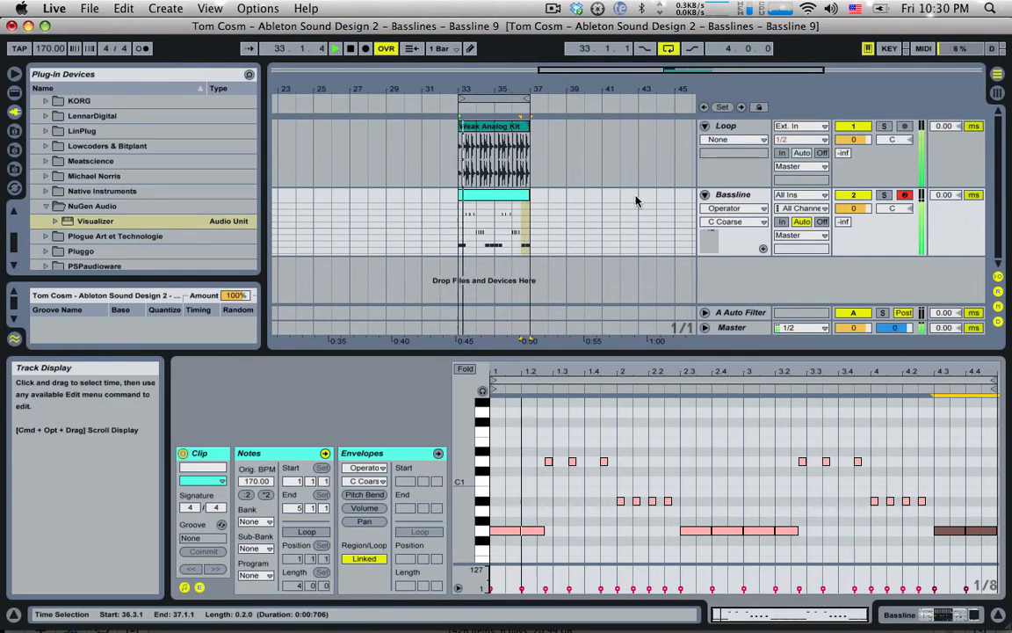
Lower Operator's filter frequency to 170 Hz while auditioning the start of the loop.
{"action": "double_click", "coordinate": [734, 195]}
{"action": "key", "text": "space"}
{"action": "key", "text": "space"}
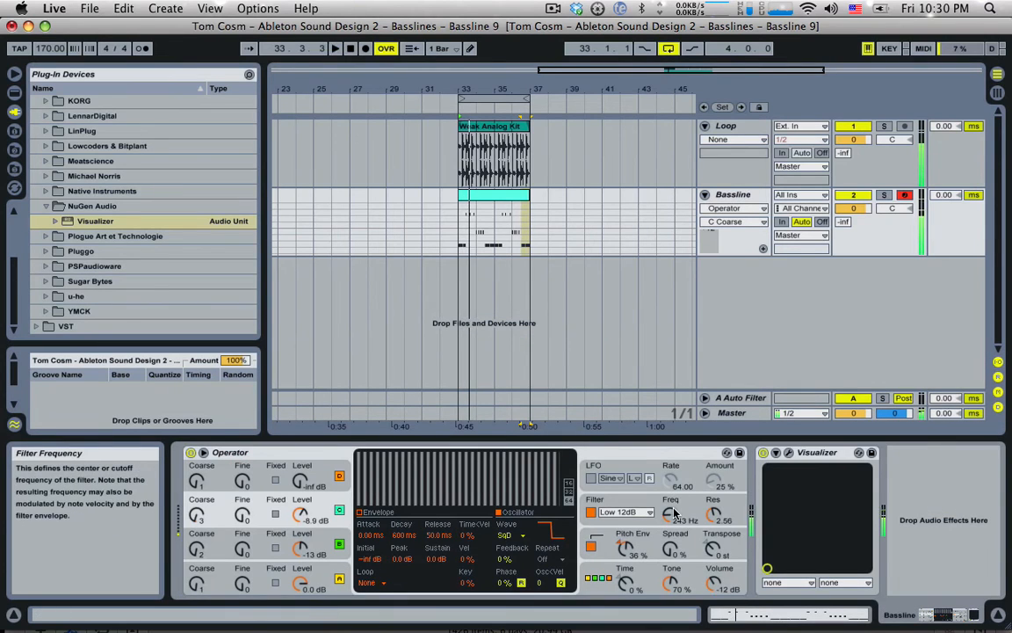
{"action": "key", "text": "space"}
{"action": "key", "text": "space"}
{"action": "mouse_move", "coordinate": [669, 514]}
{"action": "left_mouse_down"}
{"action": "mouse_move", "coordinate": [670, 475]}
{"action": "mouse_move", "coordinate": [669, 521]}
{"action": "left_mouse_up"}
{"action": "key", "text": "space"}
{"action": "key", "text": "space"}
{"action": "key", "text": "space"}
{"action": "key", "text": "space"}
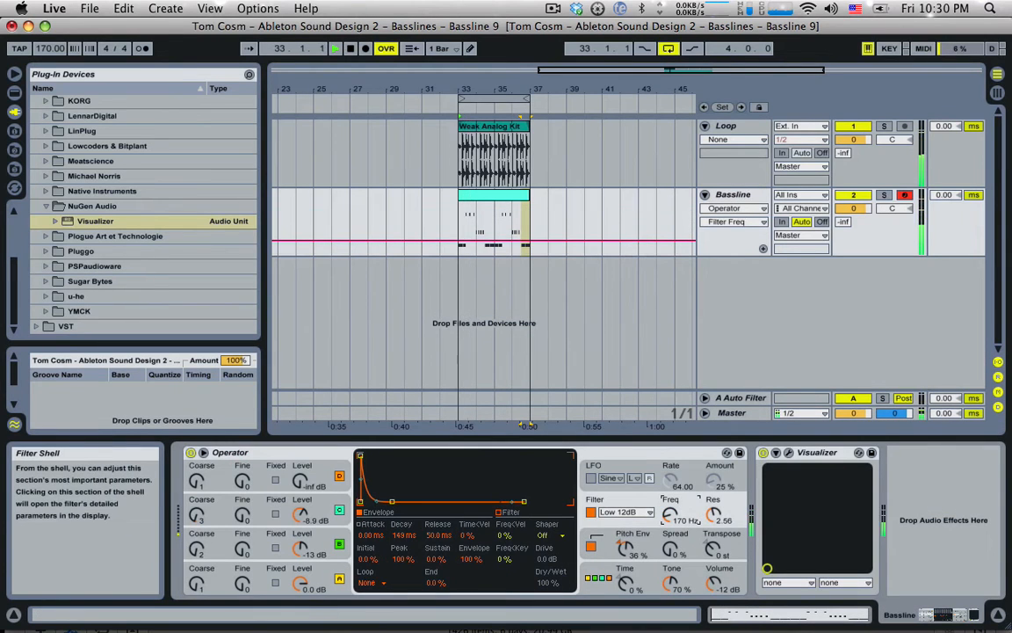
{"action": "key", "text": "space"}
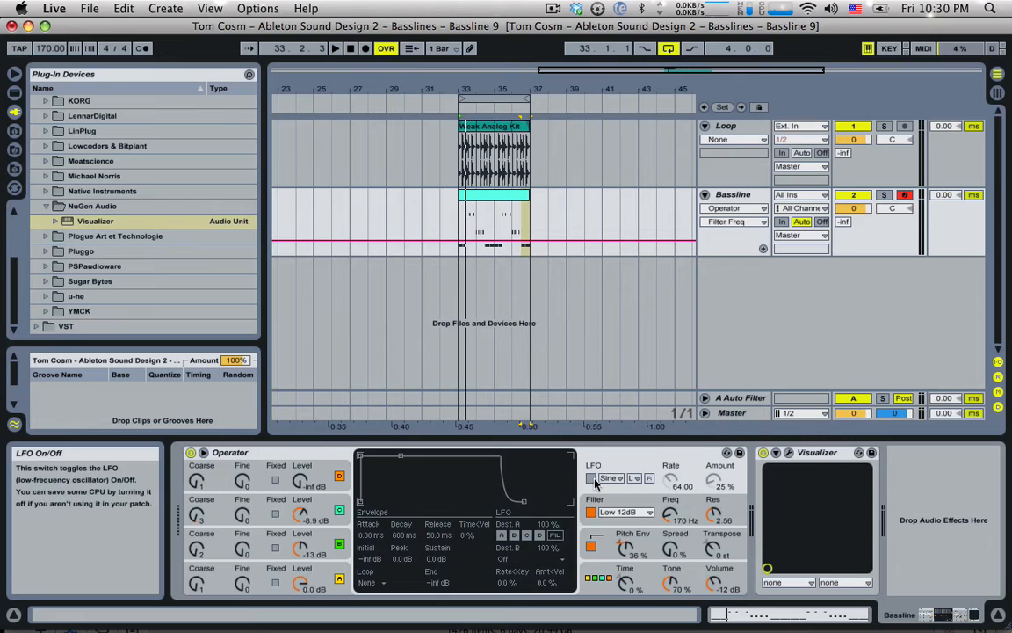
Enable Operator's LFO and turn off its modulation of oscillators A to D so that it drives only the filter.
{"action": "left_click", "coordinate": [590, 478]}
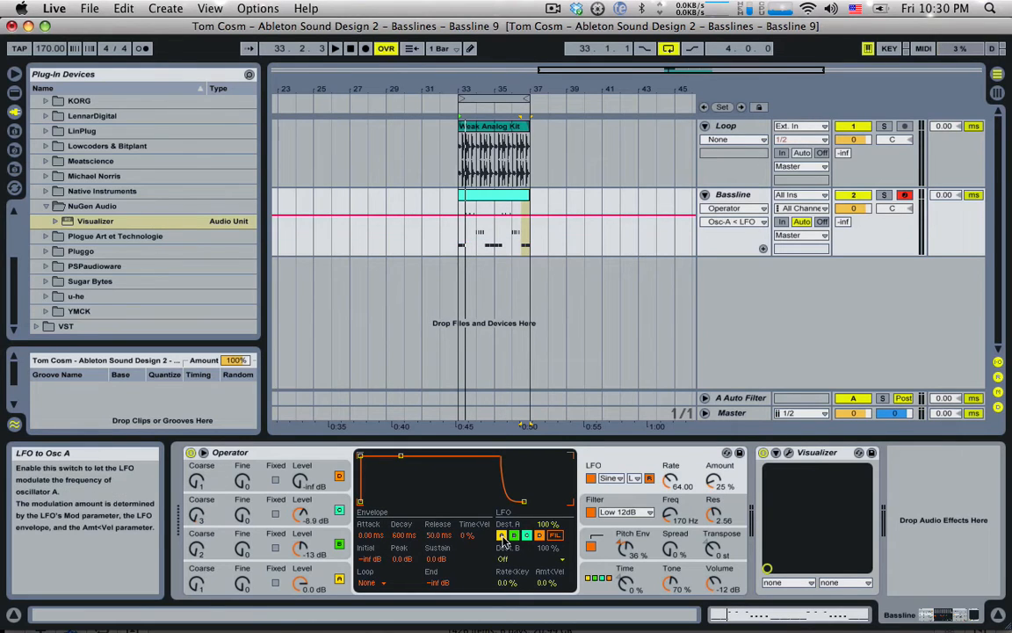
{"action": "left_click", "coordinate": [526, 535]}
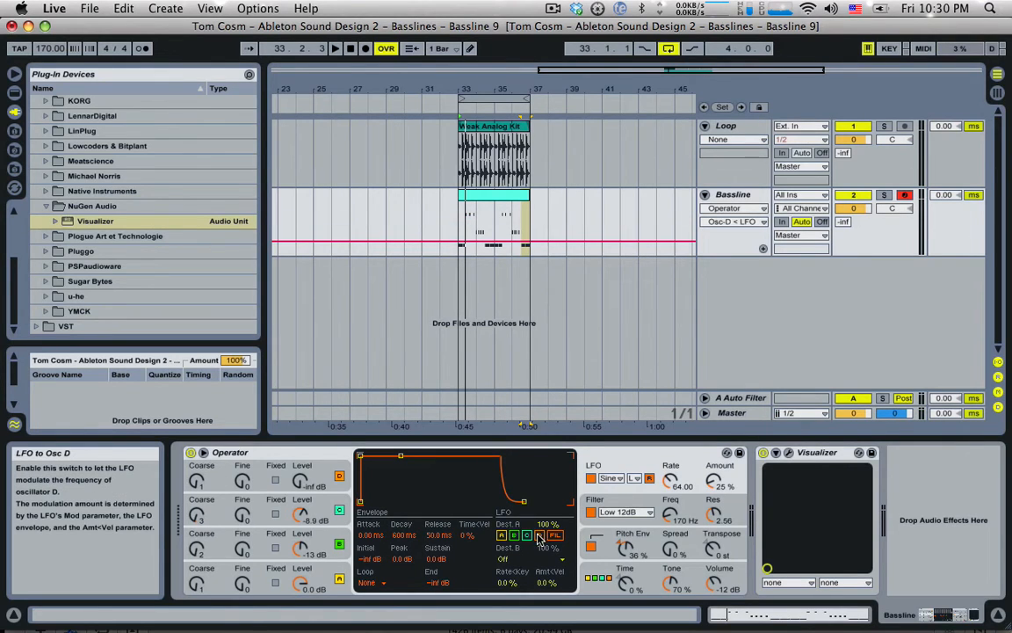
{"action": "left_click", "coordinate": [554, 535]}
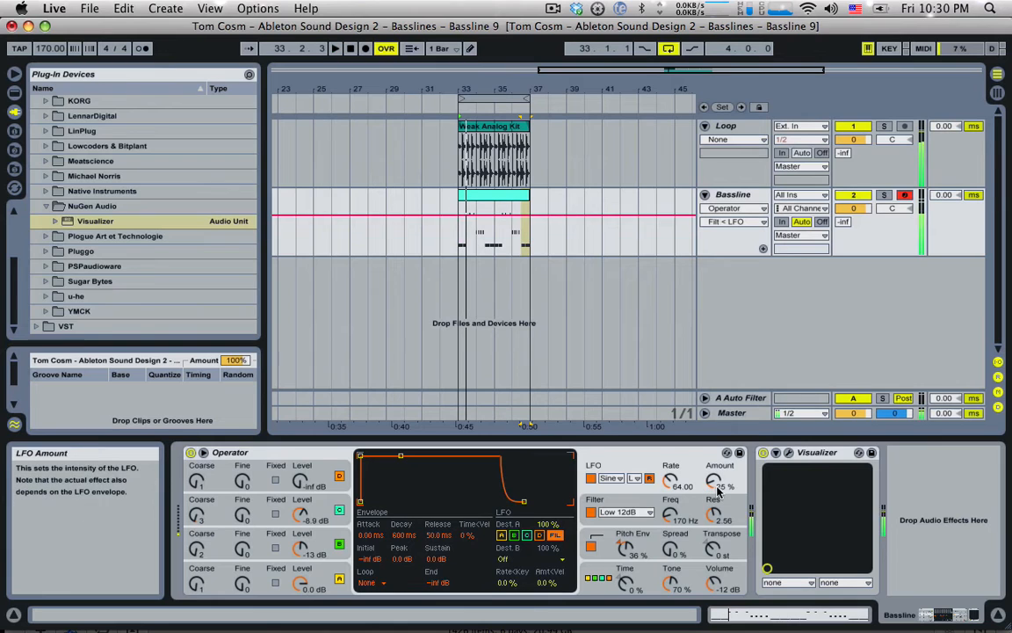
Set the LFO amount to 83 %, its range to Sync and its rate to 1/8.
{"action": "left_click_drag", "start_coordinate": [718, 492], "coordinate": [717, 470]}
{"action": "left_click", "coordinate": [636, 480]}
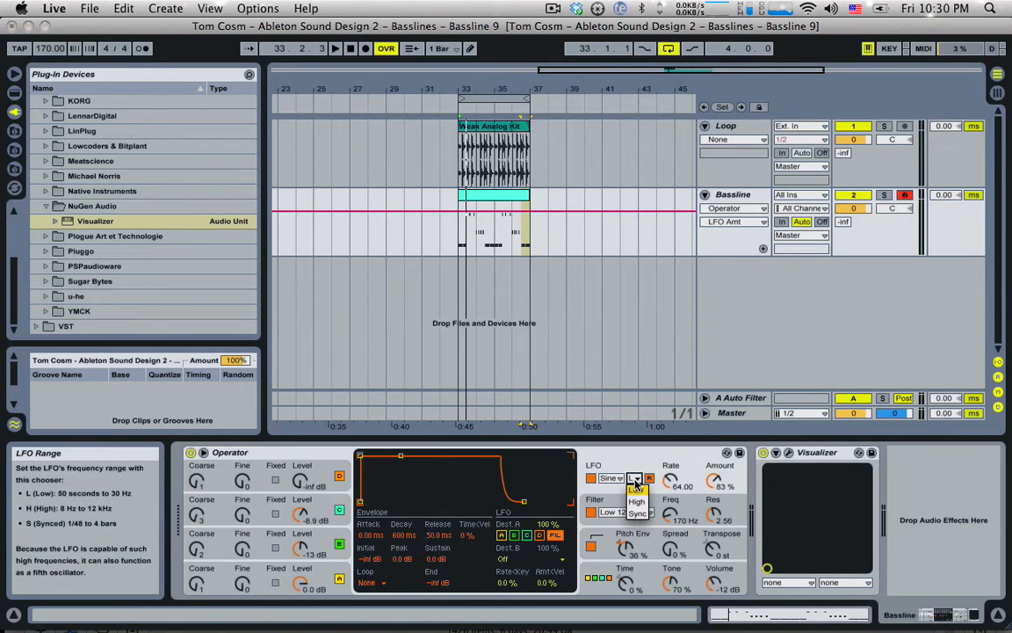
{"action": "left_click", "coordinate": [639, 514]}
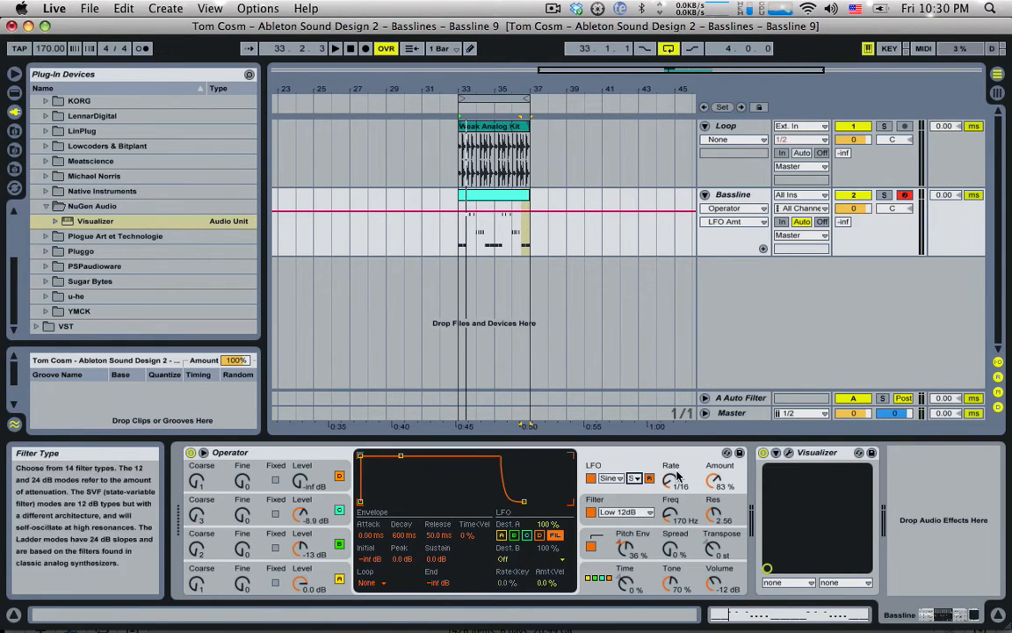
{"action": "left_click_drag", "start_coordinate": [673, 485], "coordinate": [672, 490]}
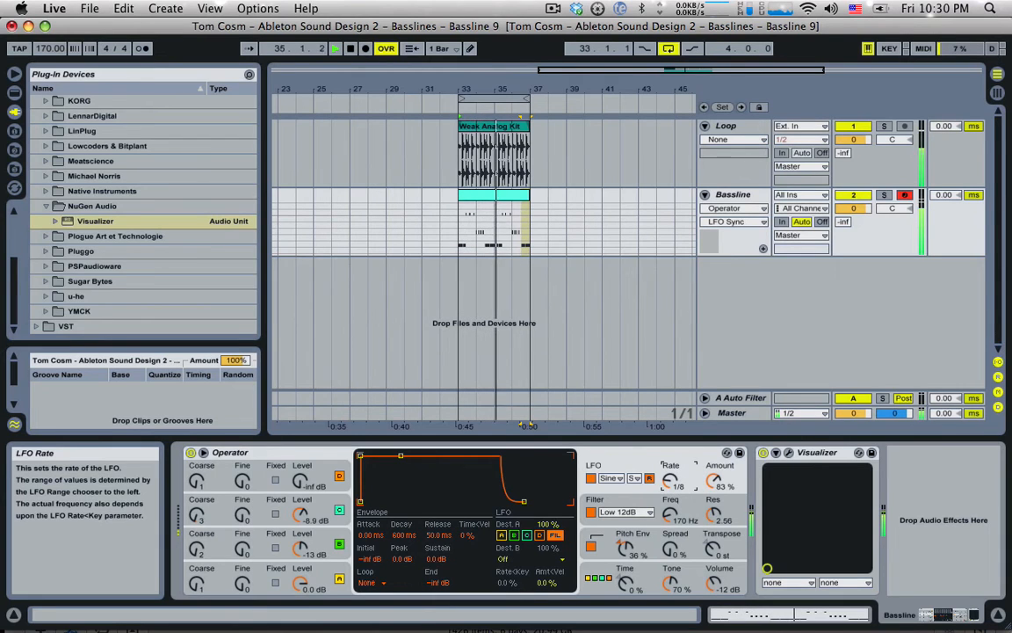
Change the LFO waveform to Square with a rate of 1/16 and audition the loop.
{"action": "left_click", "coordinate": [611, 478]}
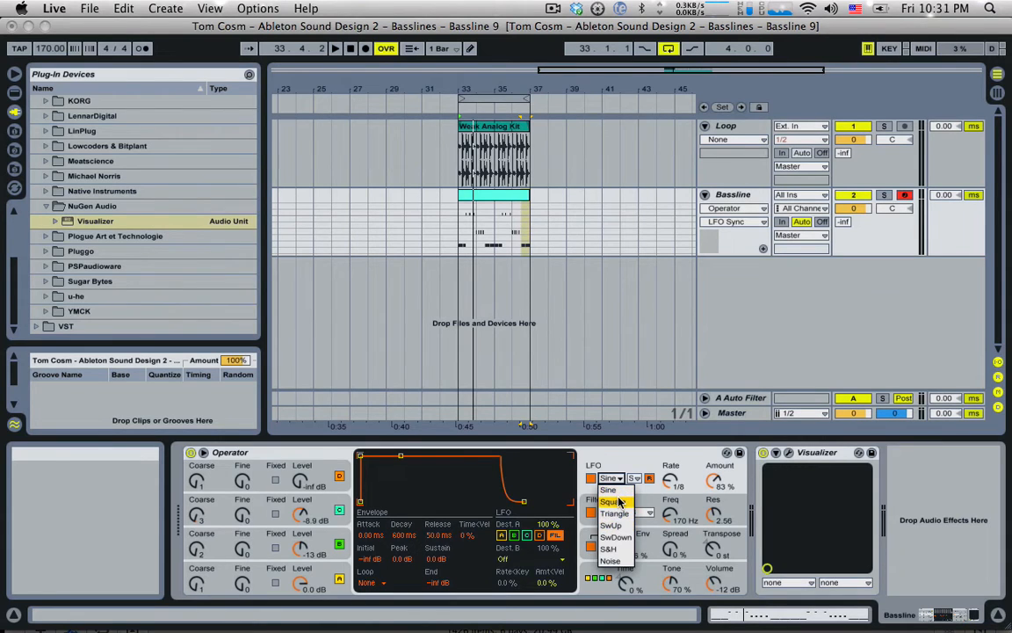
{"action": "left_click", "coordinate": [619, 501]}
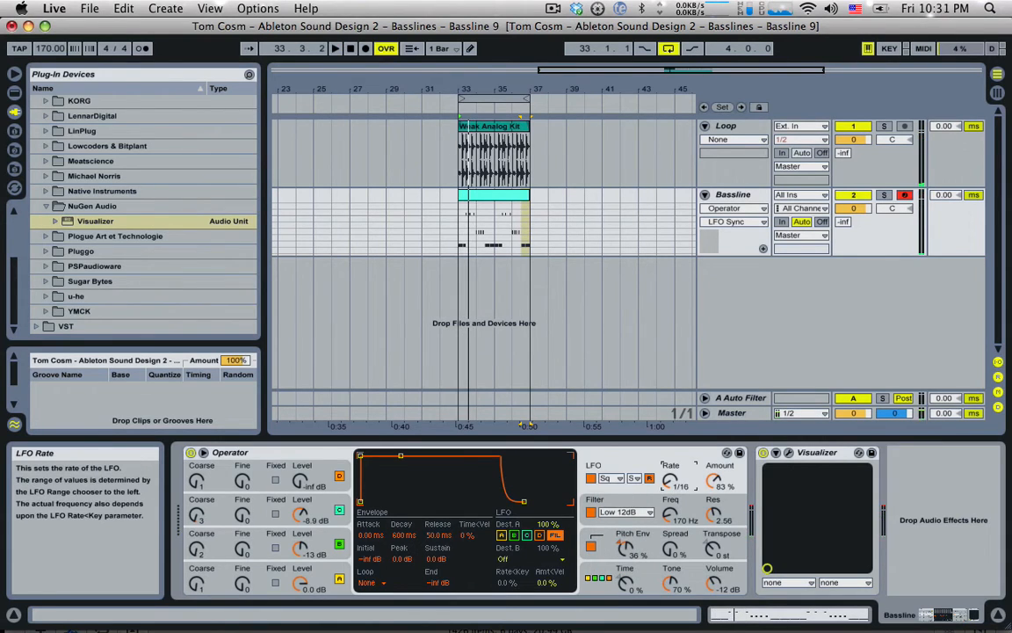
{"action": "key", "text": "space"}
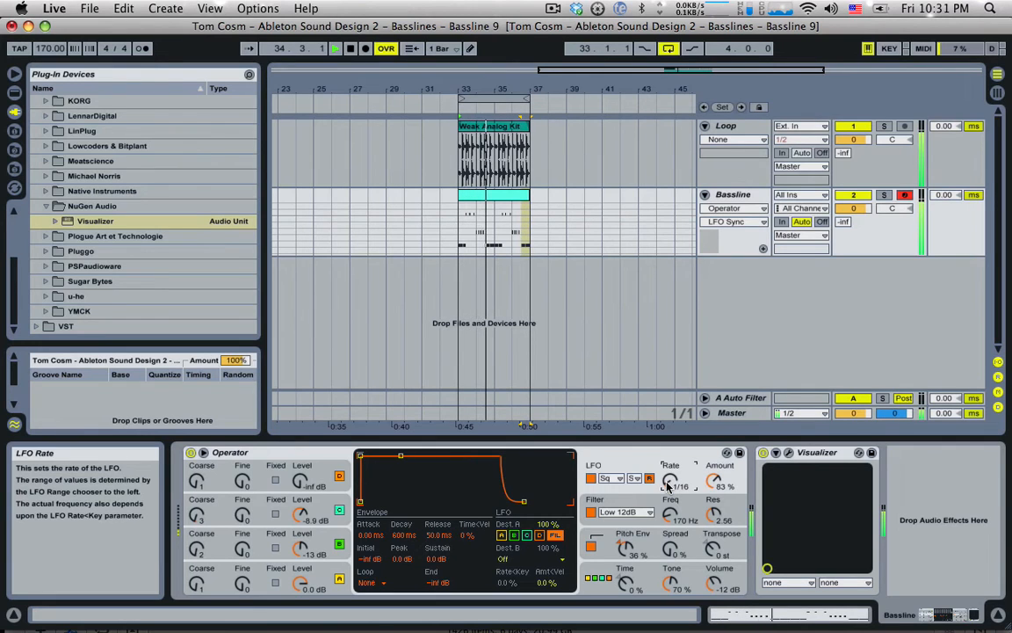
{"action": "key", "text": "space"}
Group the Operator device into an Instrument Rack.
{"action": "left_click", "coordinate": [625, 456]}
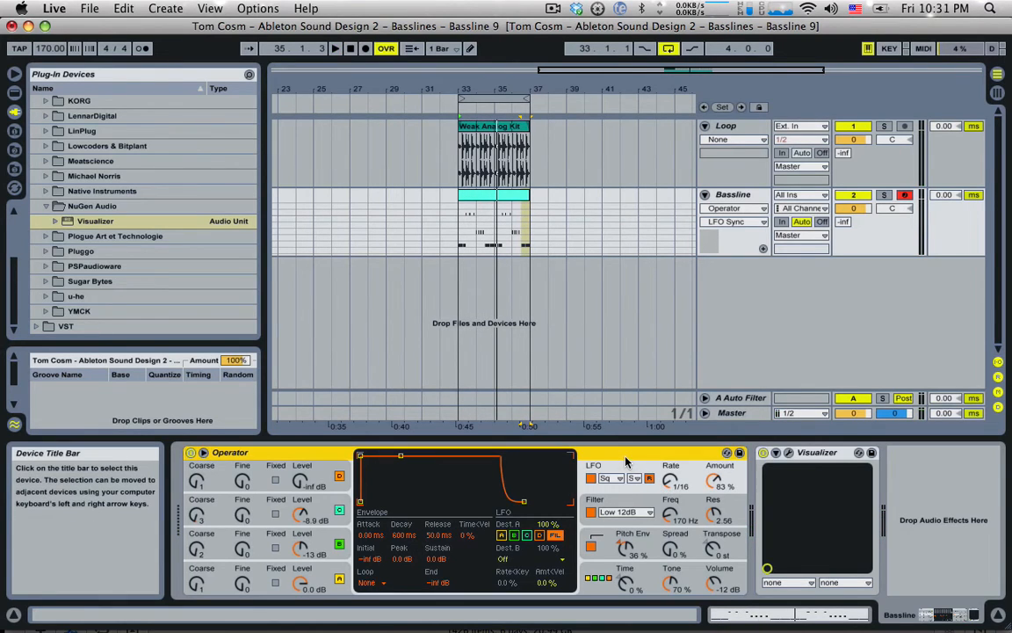
{"action": "right_click", "coordinate": [624, 458]}
{"action": "left_click", "coordinate": [611, 458]}
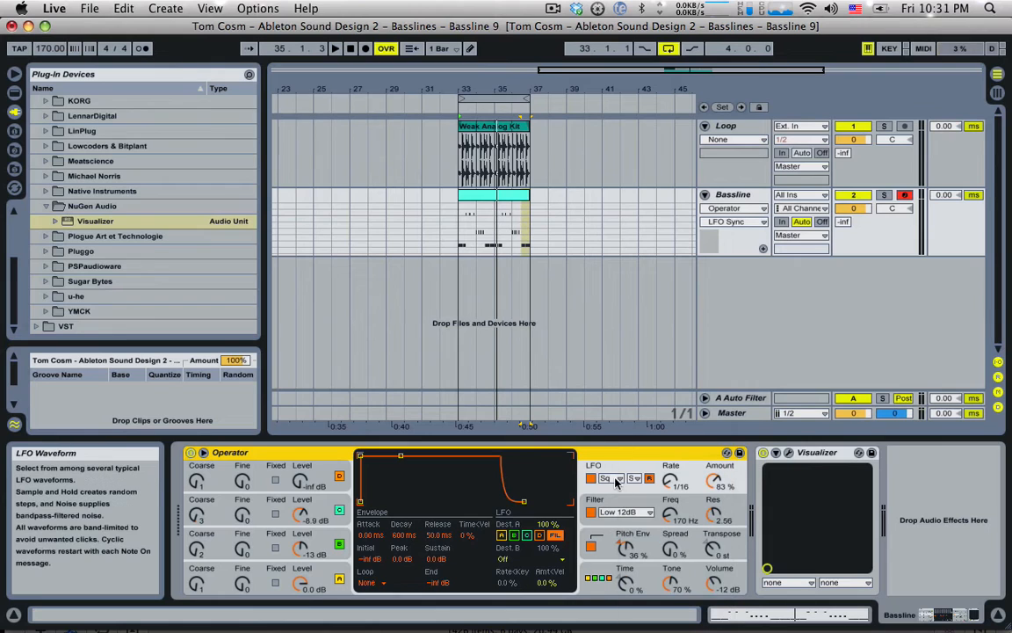
{"action": "right_click", "coordinate": [595, 456]}
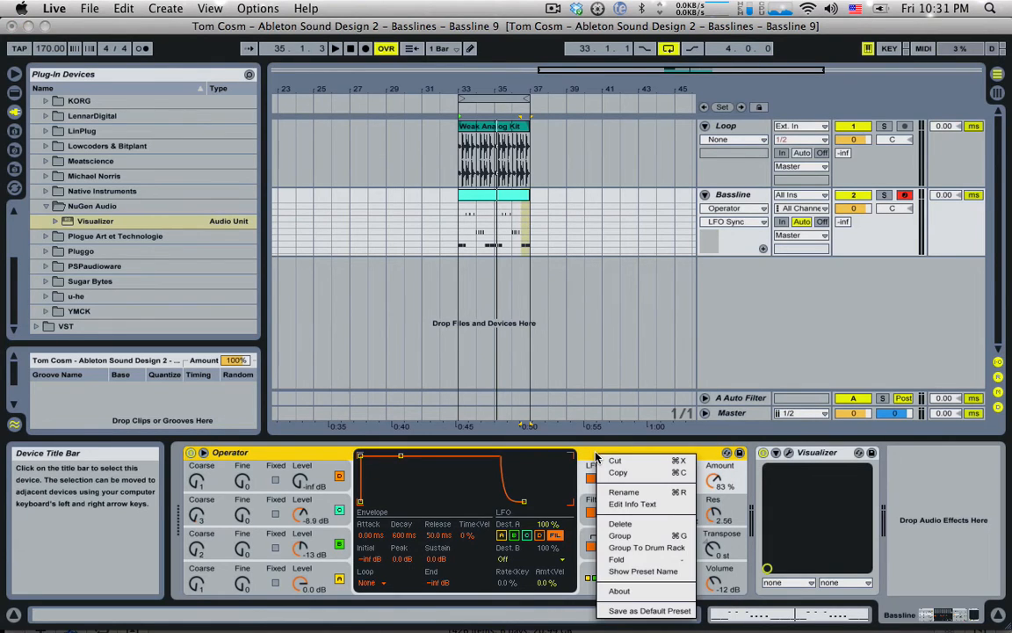
{"action": "left_click", "coordinate": [619, 535]}
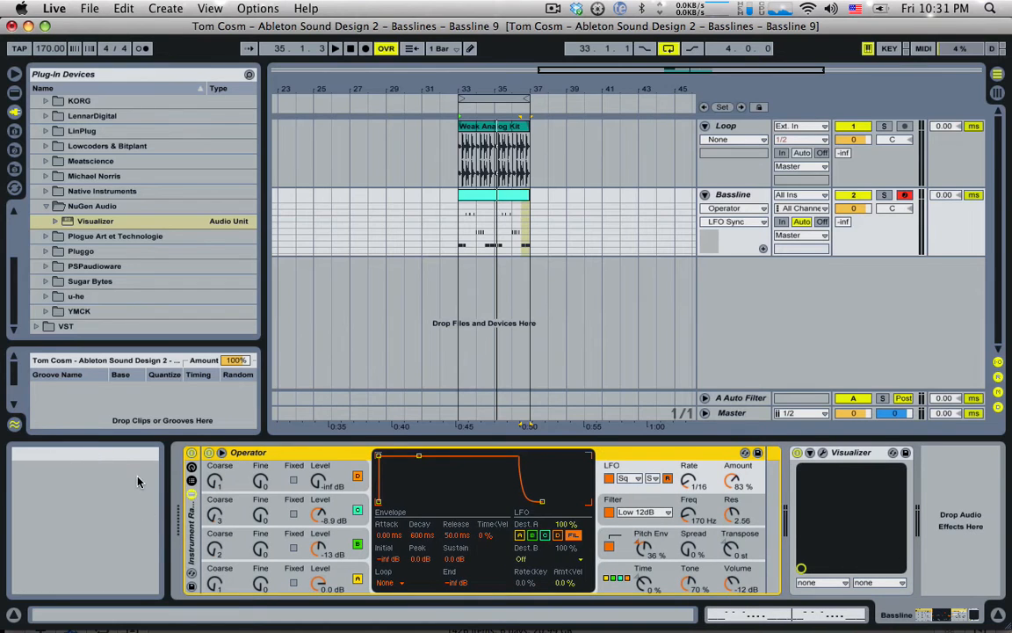
Show the rack's chain list and add a second Operator instrument as a new parallel chain.
{"action": "left_click", "coordinate": [190, 480]}
{"action": "scroll", "coordinate": [131, 193], "scroll_direction": "up", "scroll_amount": 5}
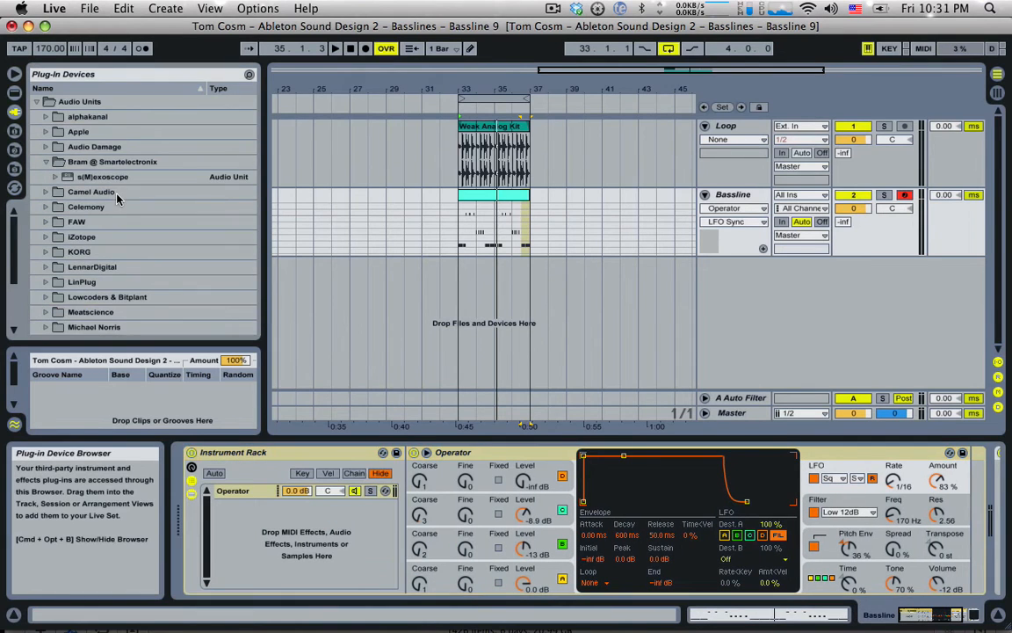
{"action": "left_click", "coordinate": [14, 93]}
{"action": "left_click_drag", "start_coordinate": [89, 240], "coordinate": [235, 508]}
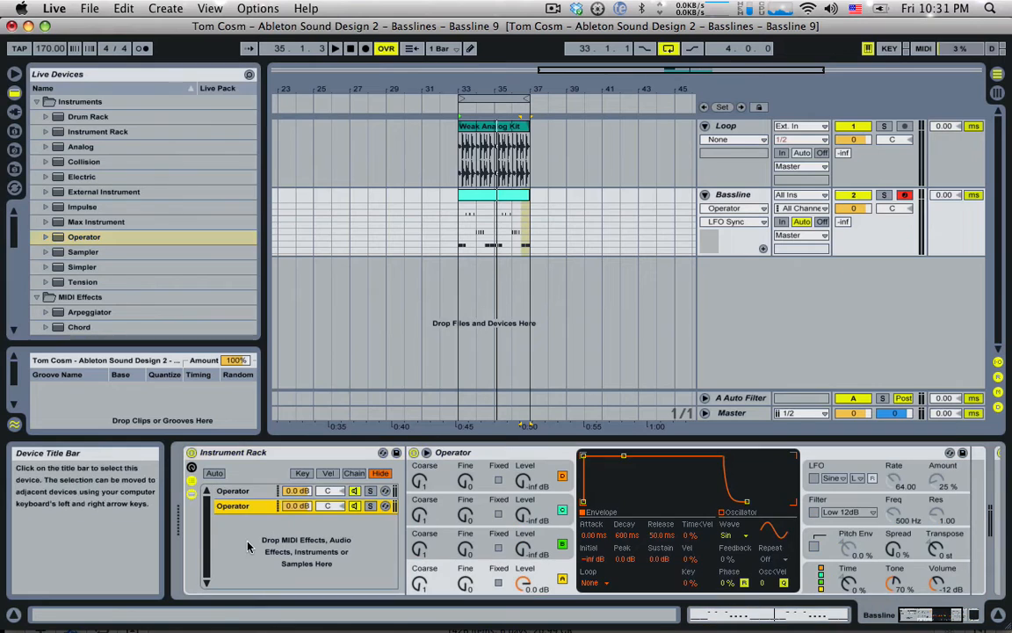
Add an EQ Eight after the Operator in the rack's first chain and bring the equalizer into view.
{"action": "left_click", "coordinate": [241, 494]}
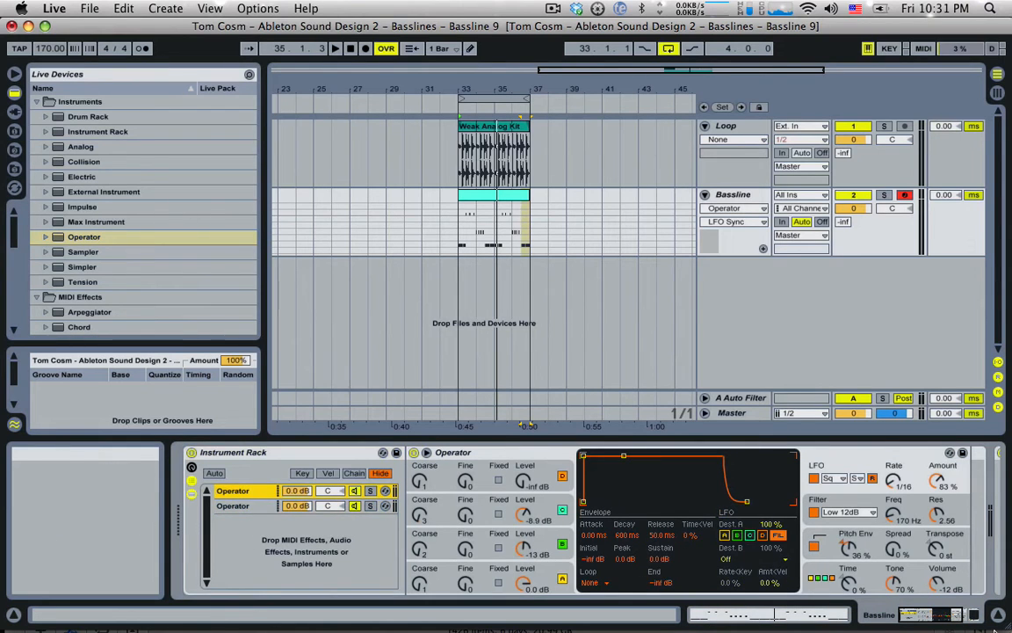
{"action": "left_click_drag", "start_coordinate": [915, 616], "coordinate": [919, 617]}
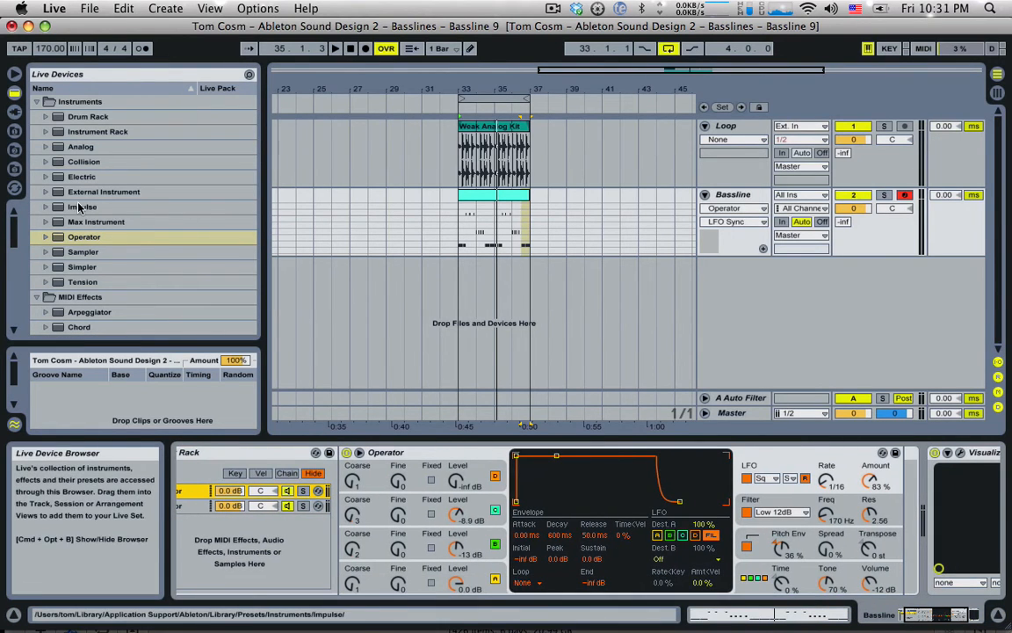
{"action": "scroll", "coordinate": [99, 231], "scroll_direction": "down", "scroll_amount": 15}
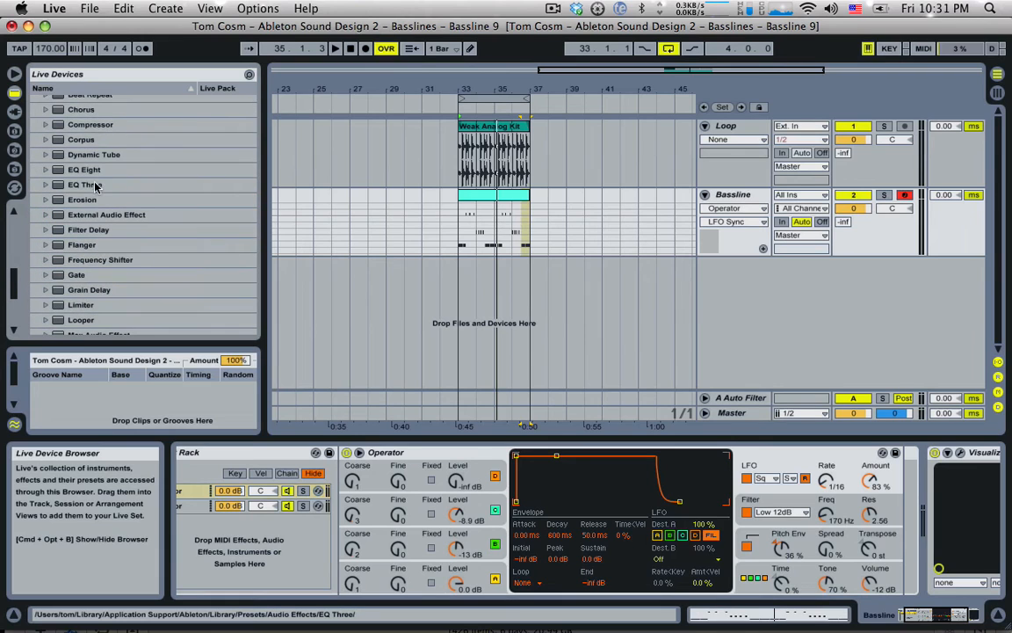
{"action": "double_click", "coordinate": [65, 170]}
{"action": "left_click", "coordinate": [947, 616]}
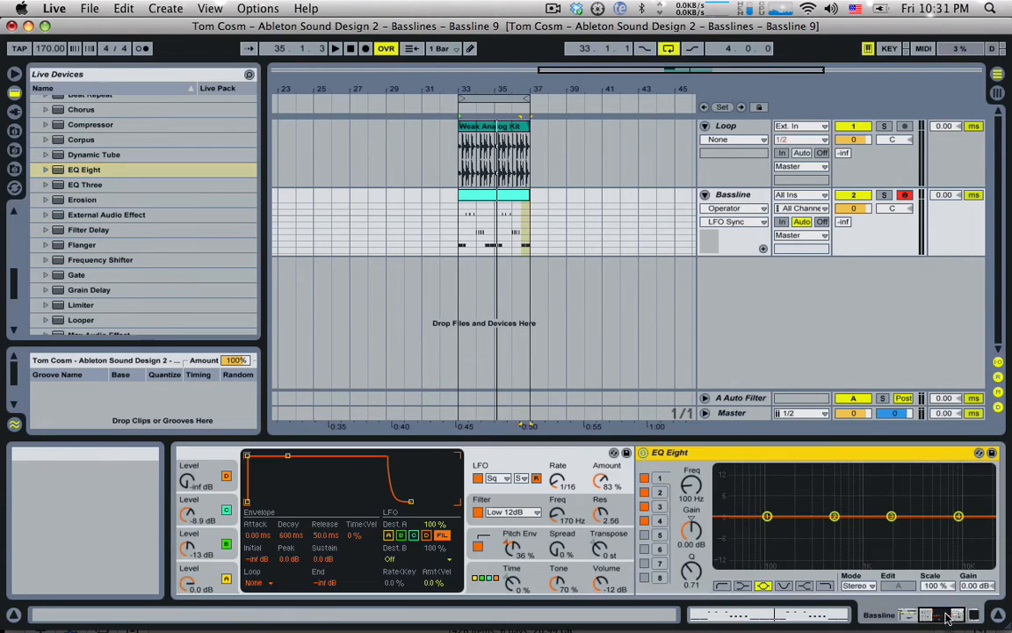
{"action": "left_click_drag", "start_coordinate": [947, 617], "coordinate": [907, 617]}
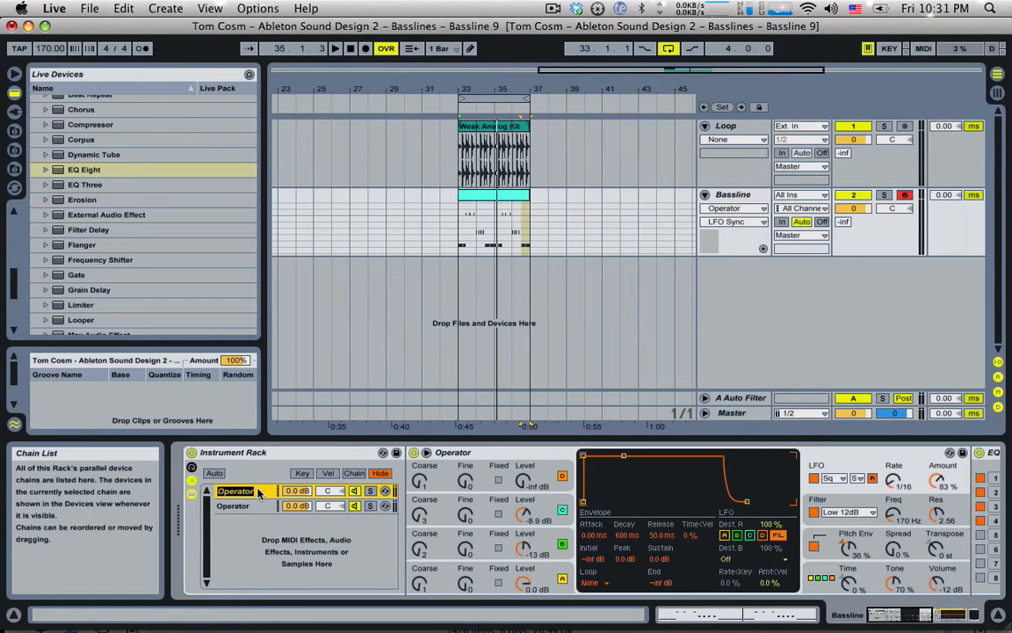
{"action": "left_click", "coordinate": [947, 616]}
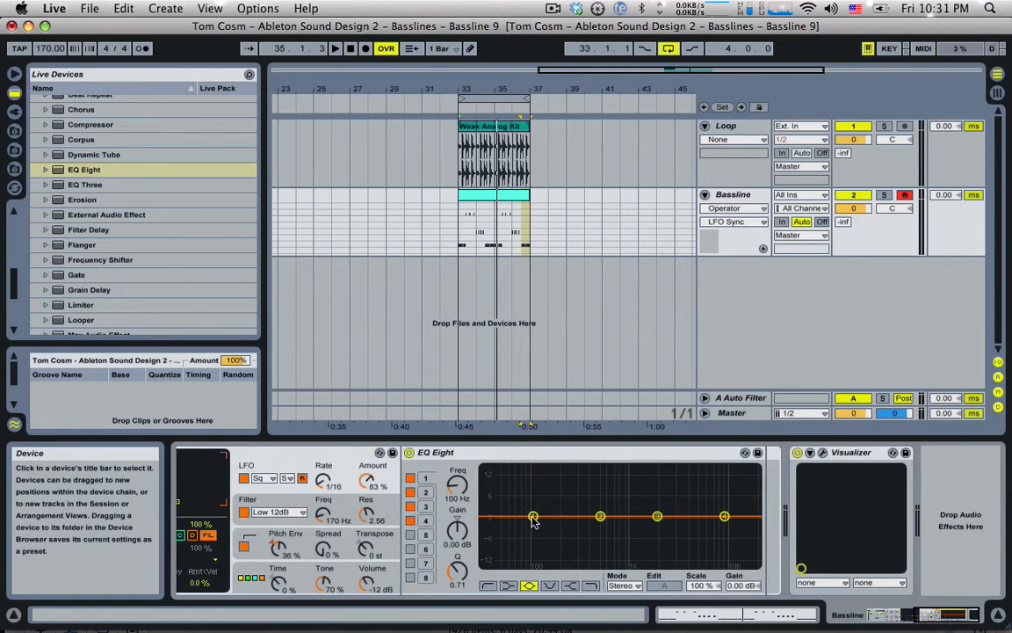
Make band 1 of the High chain's EQ Eight a low cut at about 194 Hz while the loop plays.
{"action": "left_click", "coordinate": [489, 585]}
{"action": "key", "text": "space"}
{"action": "left_click_drag", "start_coordinate": [536, 529], "coordinate": [562, 524]}
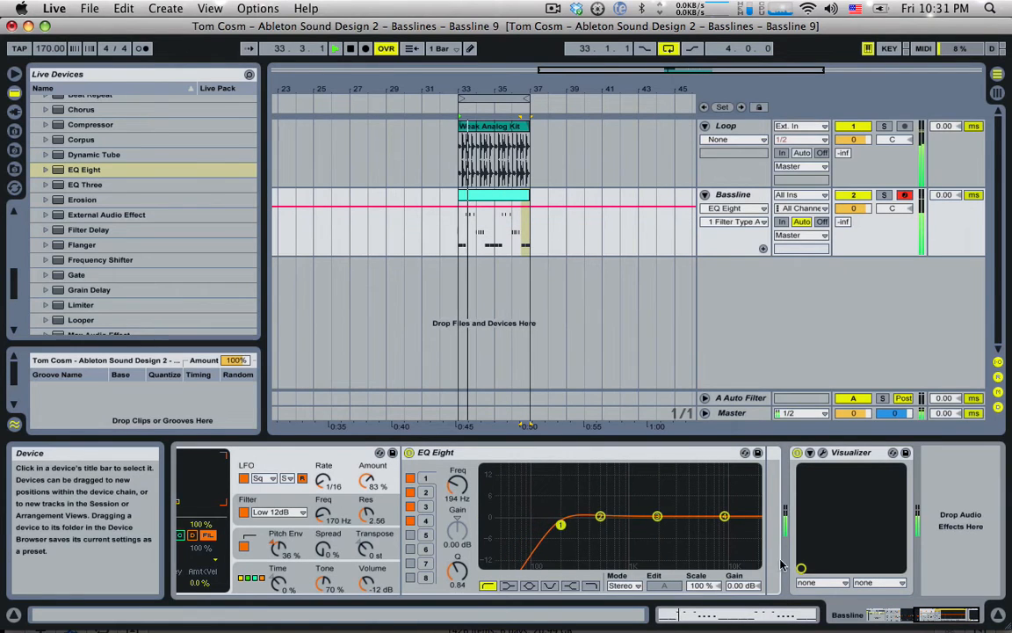
Enable the pitch envelope in the Operator chain with amount 76%, decay 37 ms and peak +32 st, and solo that chain.
{"action": "left_click", "coordinate": [887, 615]}
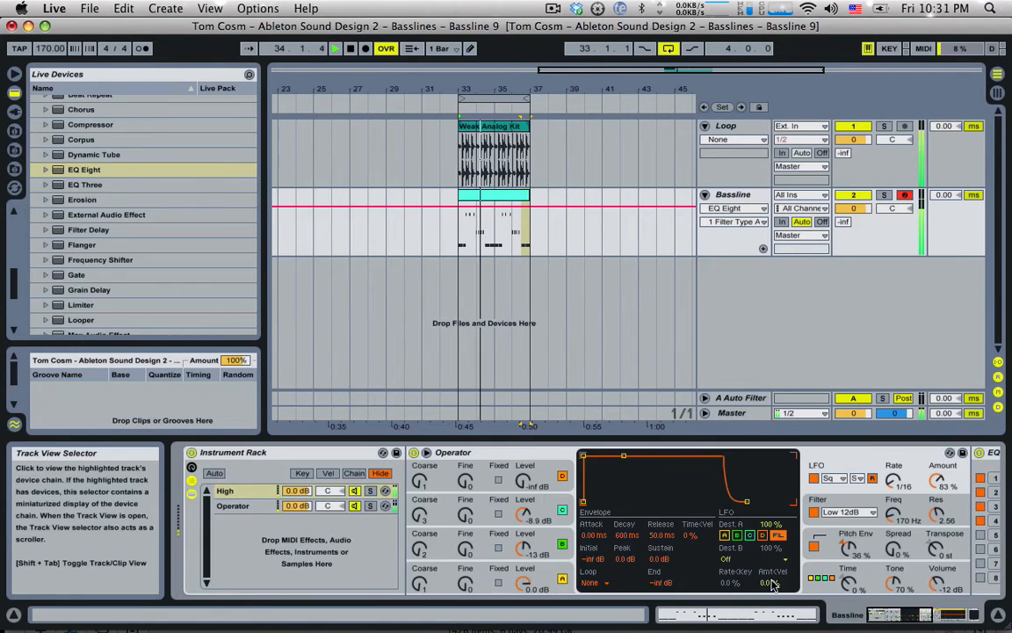
{"action": "left_click", "coordinate": [248, 506]}
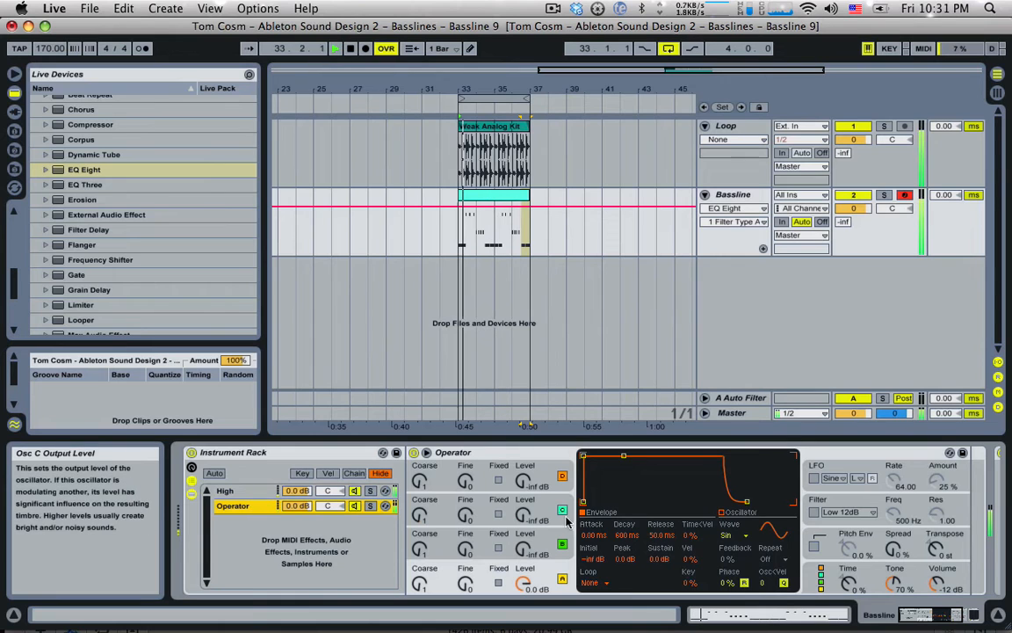
{"action": "left_click", "coordinate": [819, 549]}
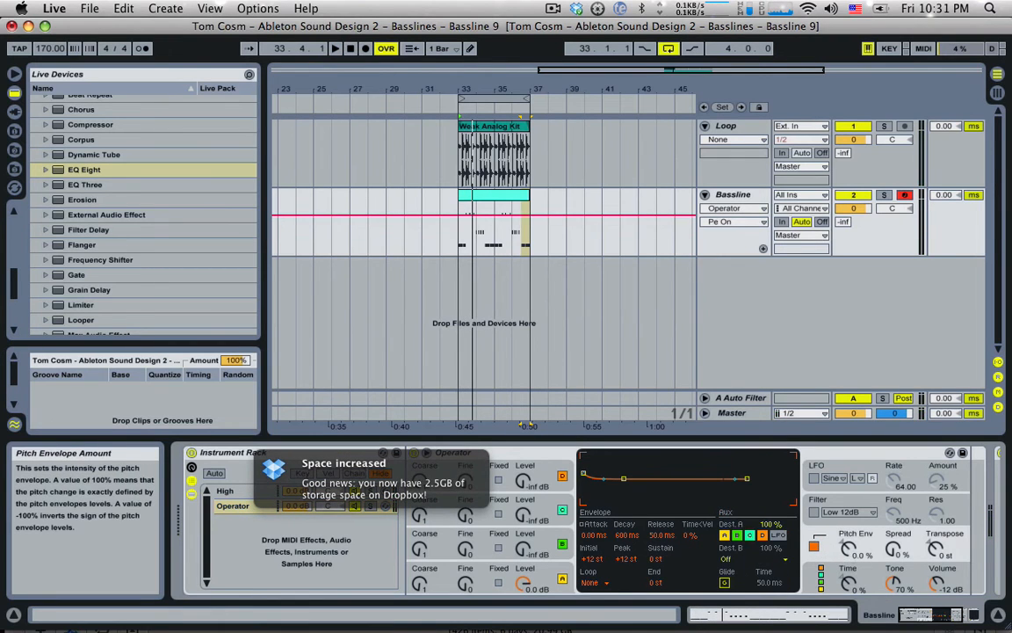
{"action": "left_click_drag", "start_coordinate": [849, 549], "coordinate": [849, 549]}
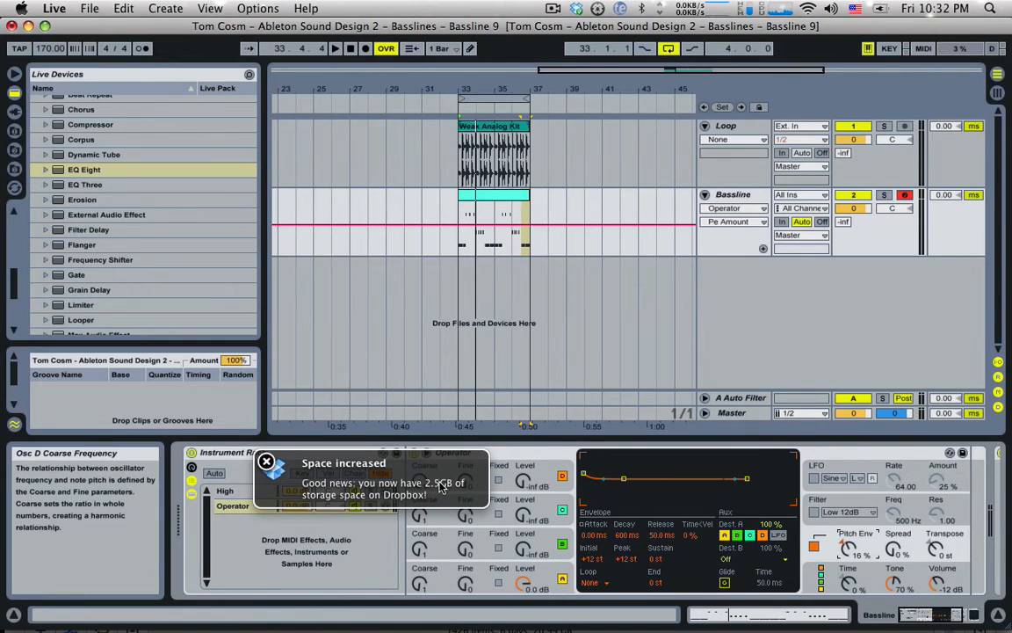
{"action": "left_click_drag", "start_coordinate": [849, 549], "coordinate": [848, 505]}
{"action": "mouse_move", "coordinate": [626, 535]}
{"action": "left_mouse_down"}
{"action": "mouse_move", "coordinate": [625, 563]}
{"action": "mouse_move", "coordinate": [625, 532]}
{"action": "left_mouse_up"}
{"action": "left_click", "coordinate": [370, 506]}
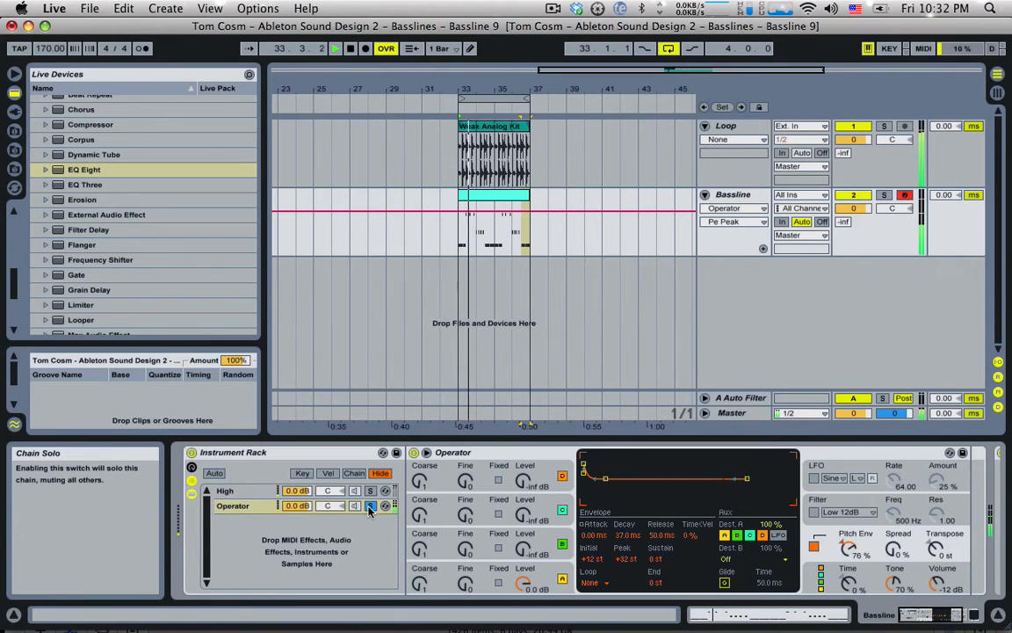
Raise the soloed chain's pitch envelope amount to 100%, with decay 67.5 ms and peak +40 st, while auditioning it.
{"action": "left_click_drag", "start_coordinate": [848, 547], "coordinate": [848, 527]}
{"action": "key", "text": "space"}
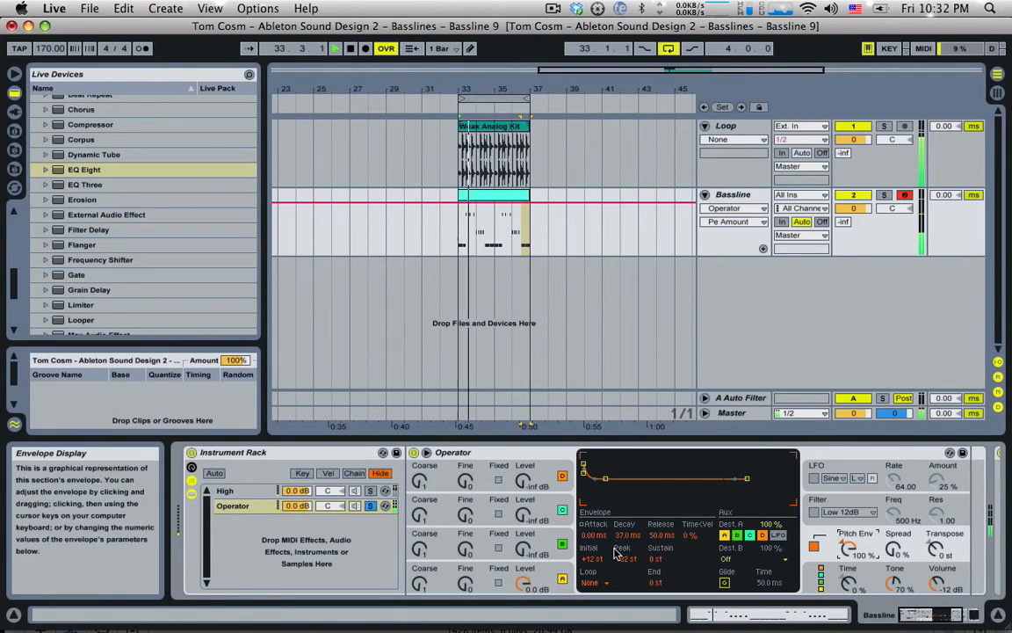
{"action": "mouse_move", "coordinate": [626, 559]}
{"action": "left_mouse_down"}
{"action": "mouse_move", "coordinate": [627, 518]}
{"action": "mouse_move", "coordinate": [624, 566]}
{"action": "left_mouse_up"}
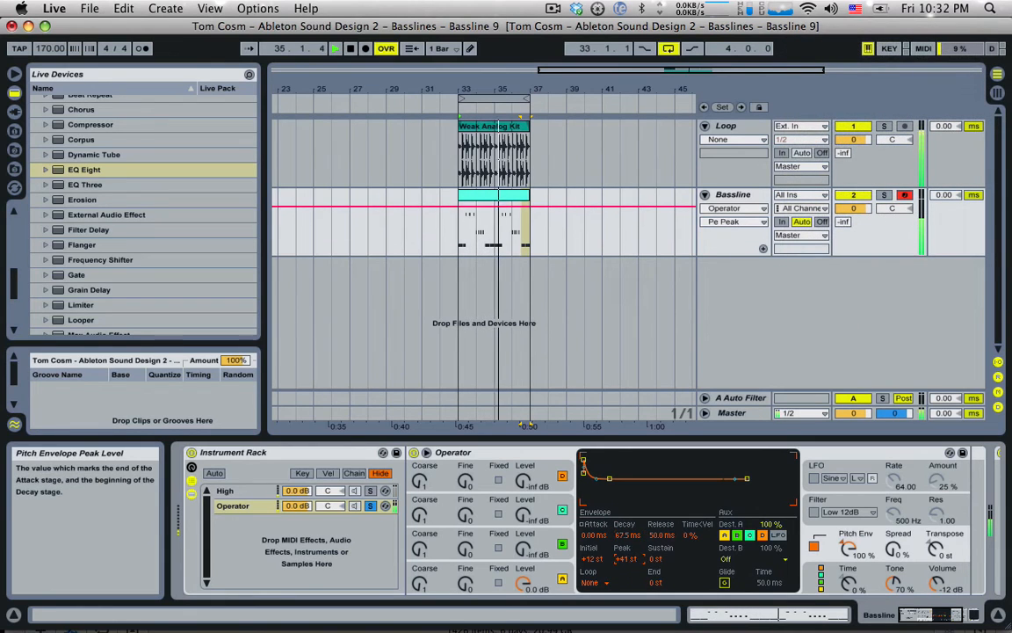
Compare the Operator chain with its pitch envelope off, unsolo the chain, re-enable the envelope and audition both chains together.
{"action": "left_click", "coordinate": [815, 548]}
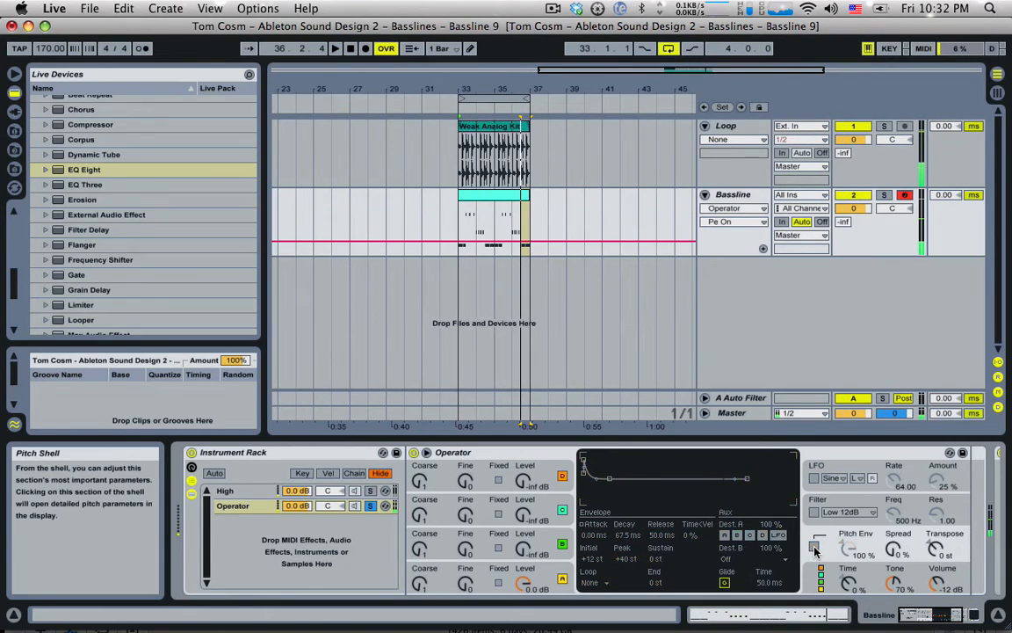
{"action": "left_click", "coordinate": [371, 506]}
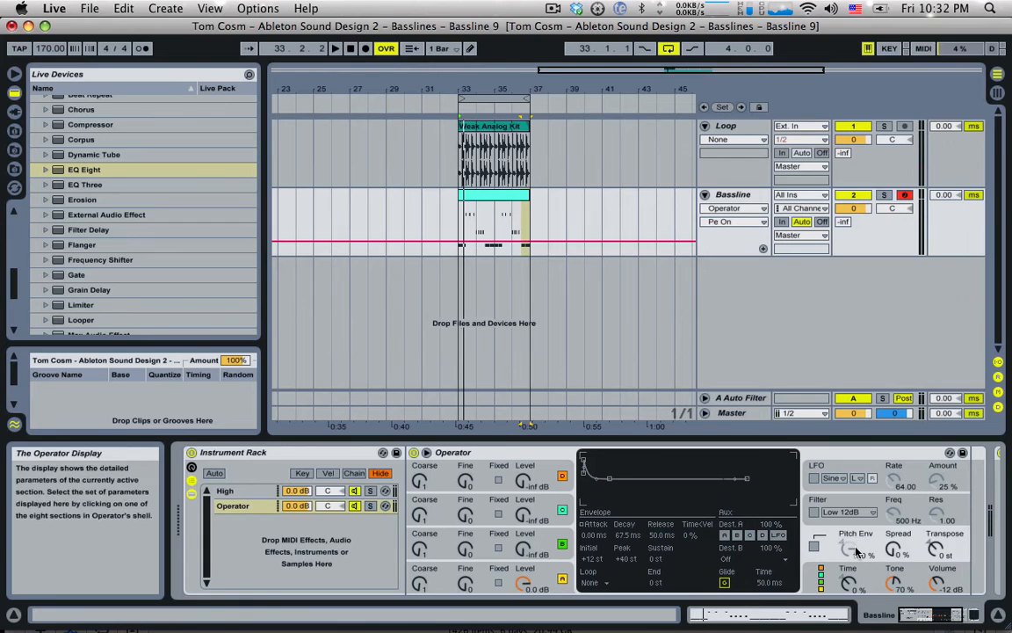
{"action": "left_click", "coordinate": [816, 547]}
{"action": "key", "text": "space"}
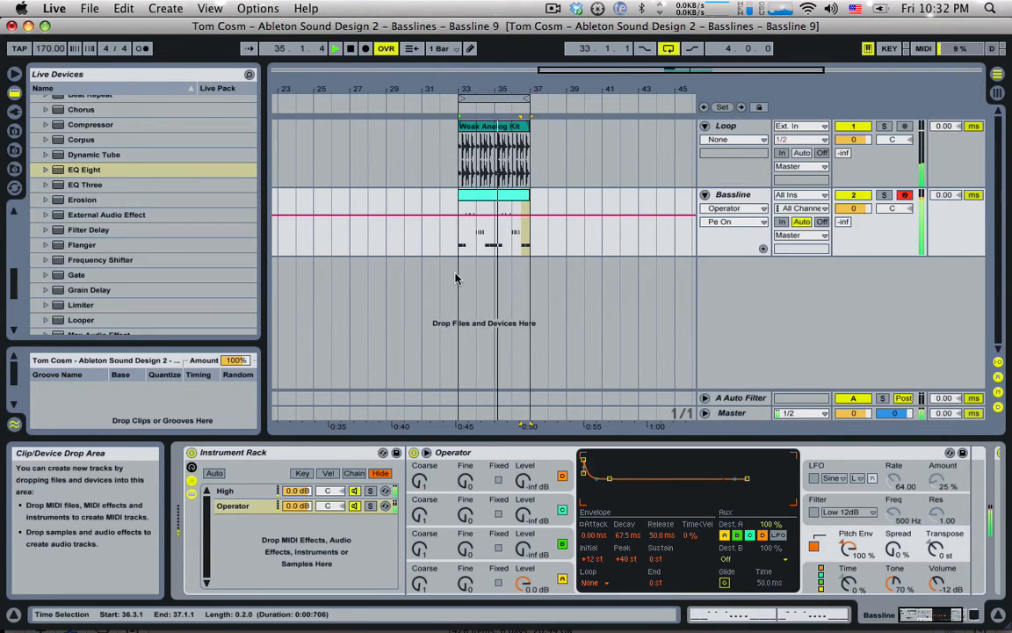
{"action": "left_click", "coordinate": [733, 195]}
{"action": "key", "text": "space"}
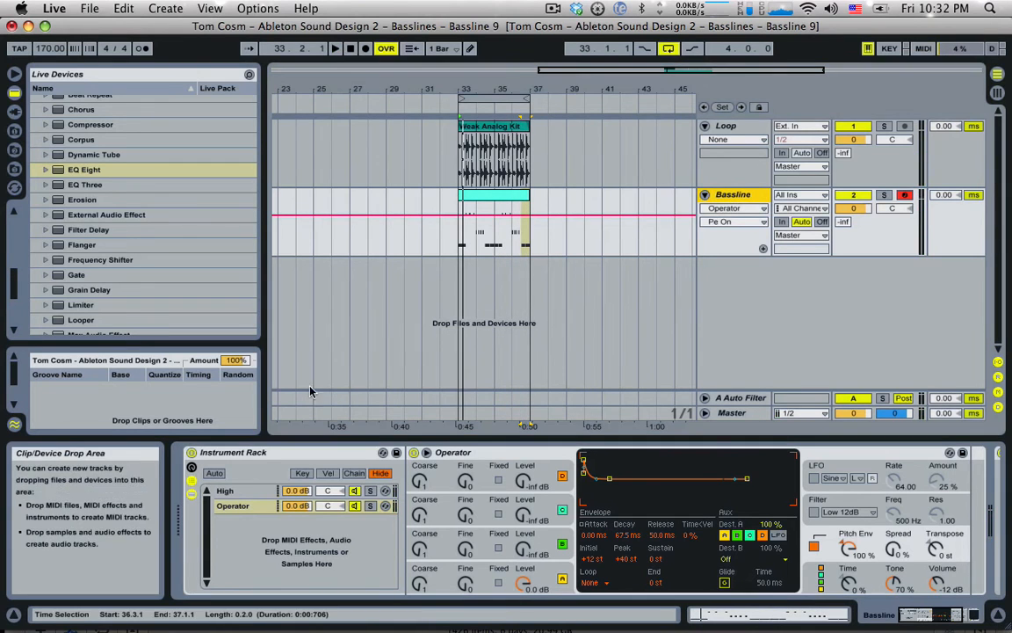
Duplicate the rack's High chain and audition the layered result briefly.
{"action": "left_click", "coordinate": [230, 492]}
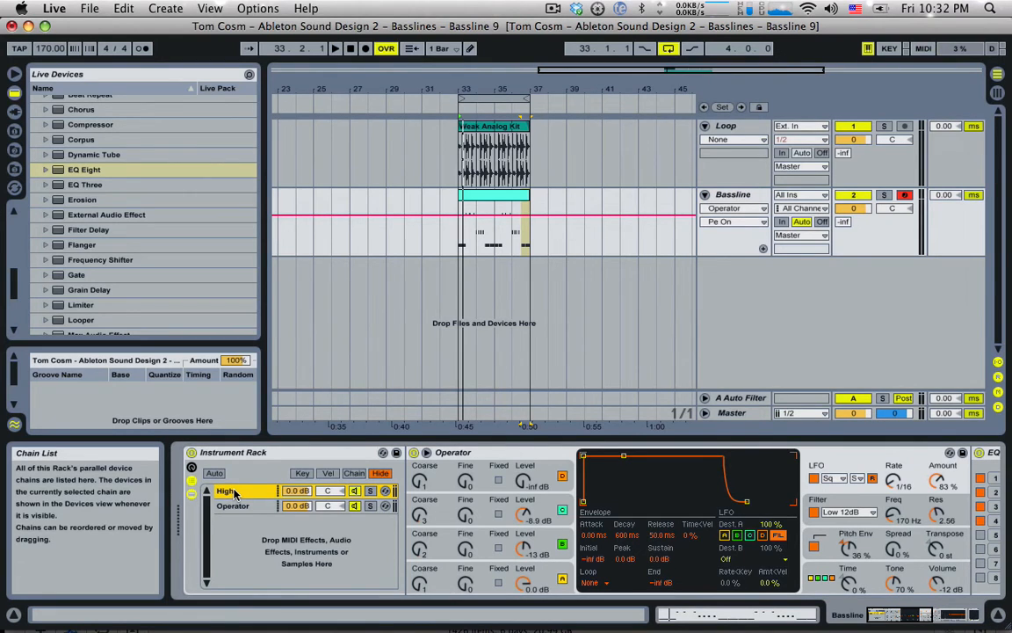
{"action": "key", "text": "super+d"}
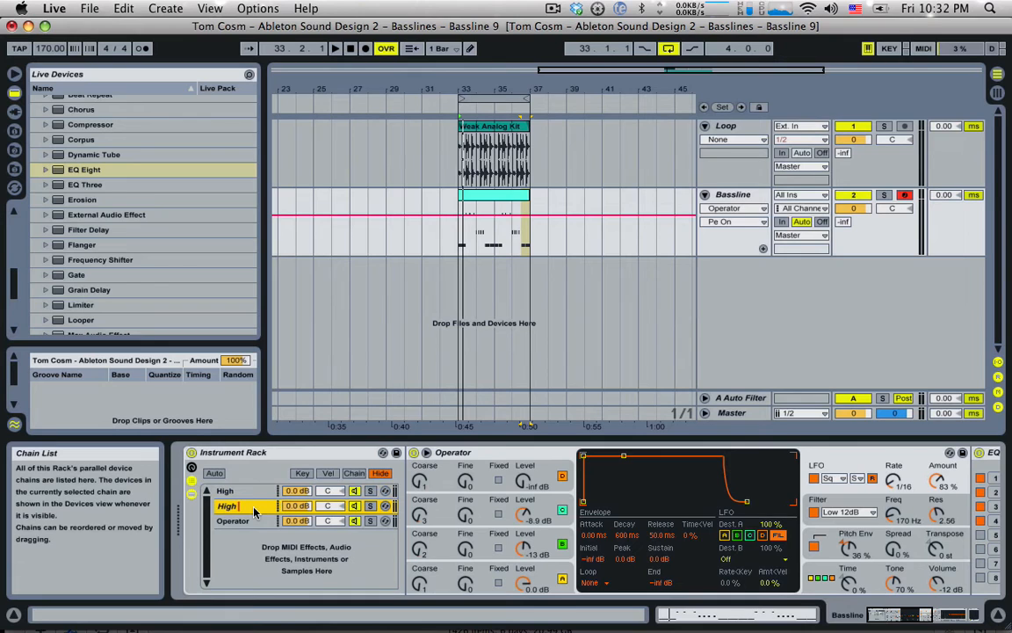
{"action": "left_click", "coordinate": [251, 492]}
{"action": "left_click", "coordinate": [252, 505]}
{"action": "key", "text": "space"}
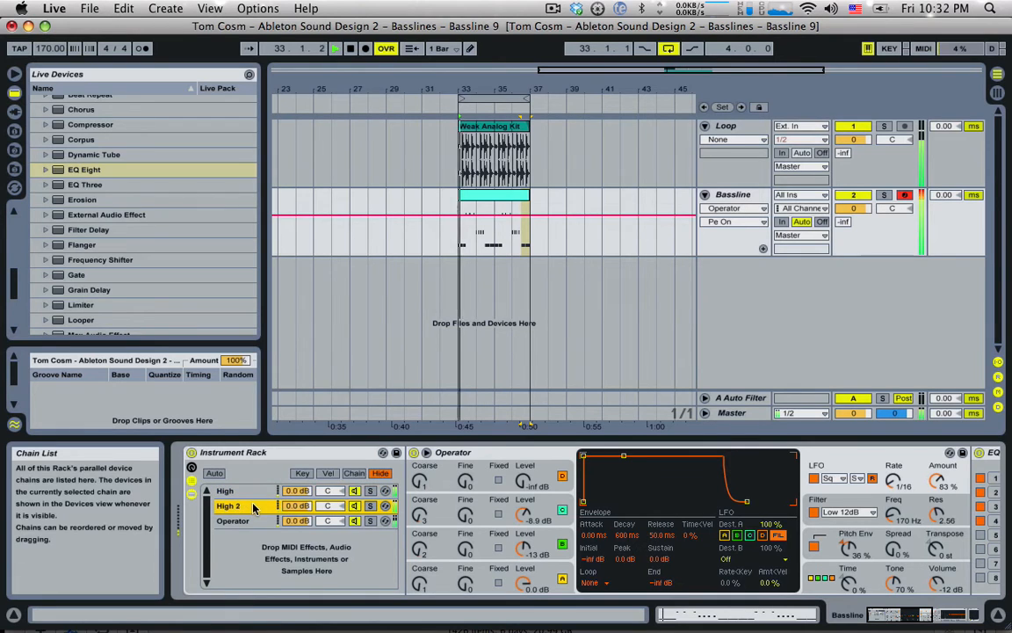
{"action": "key", "text": "space"}
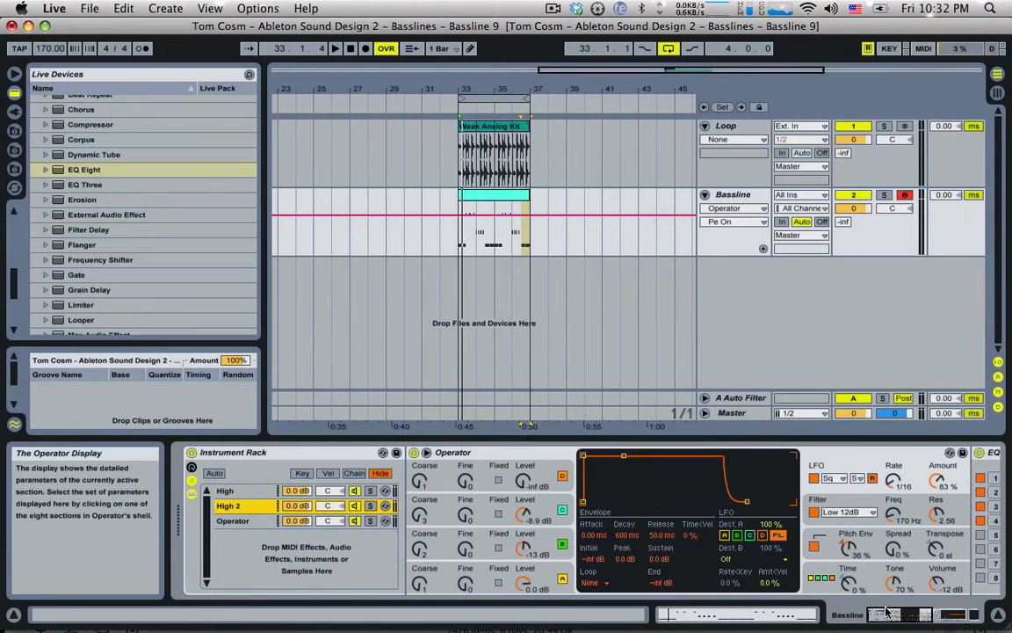
Change the High chain's LFO waveform to SwUp with a rate of 1/4 and audition the loop.
{"action": "left_click", "coordinate": [230, 490]}
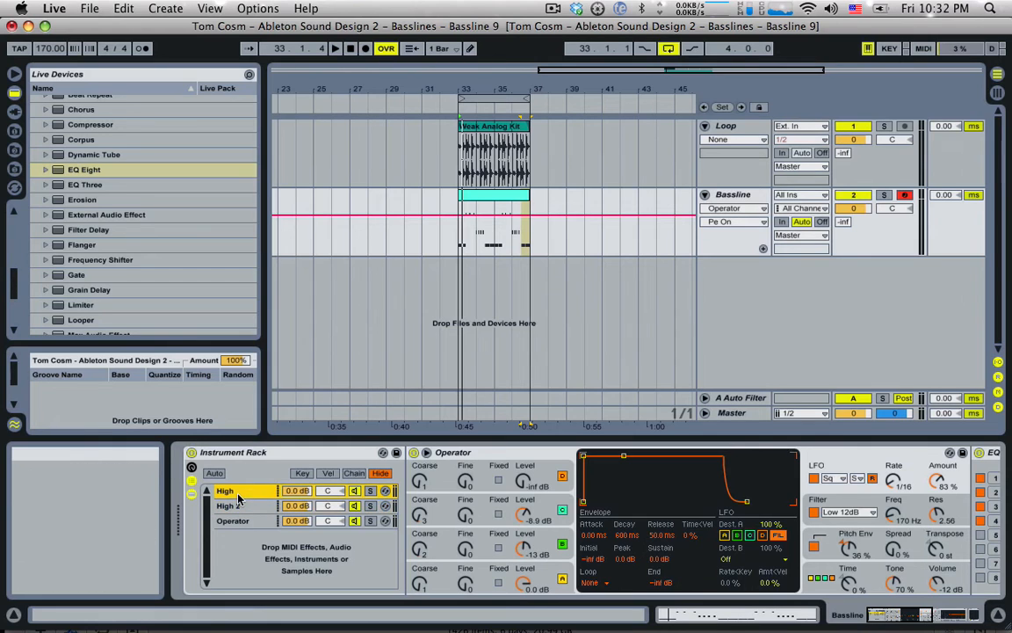
{"action": "left_click", "coordinate": [833, 478]}
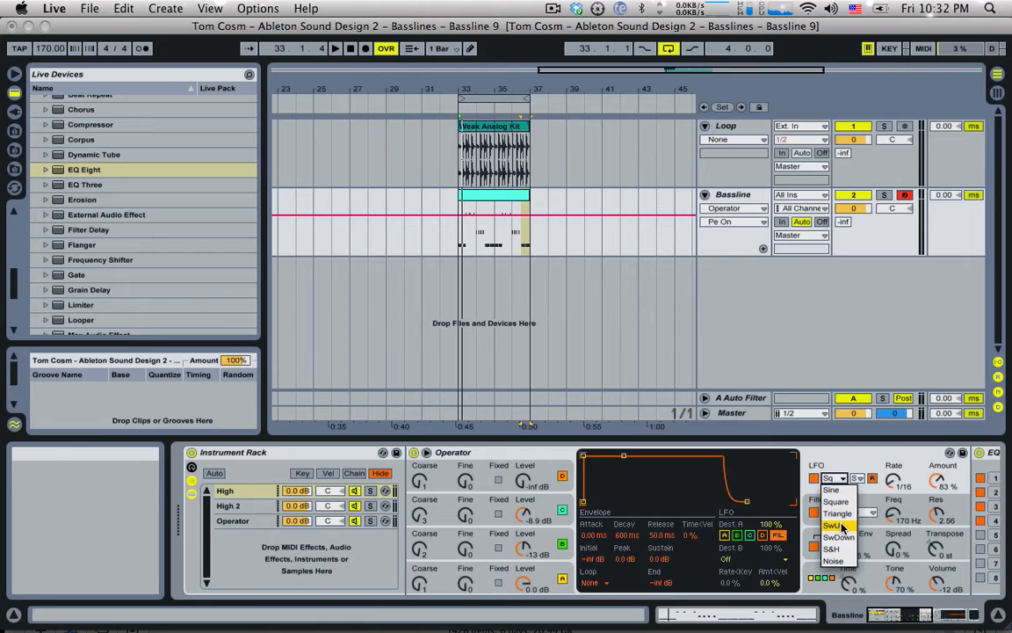
{"action": "left_click", "coordinate": [839, 525]}
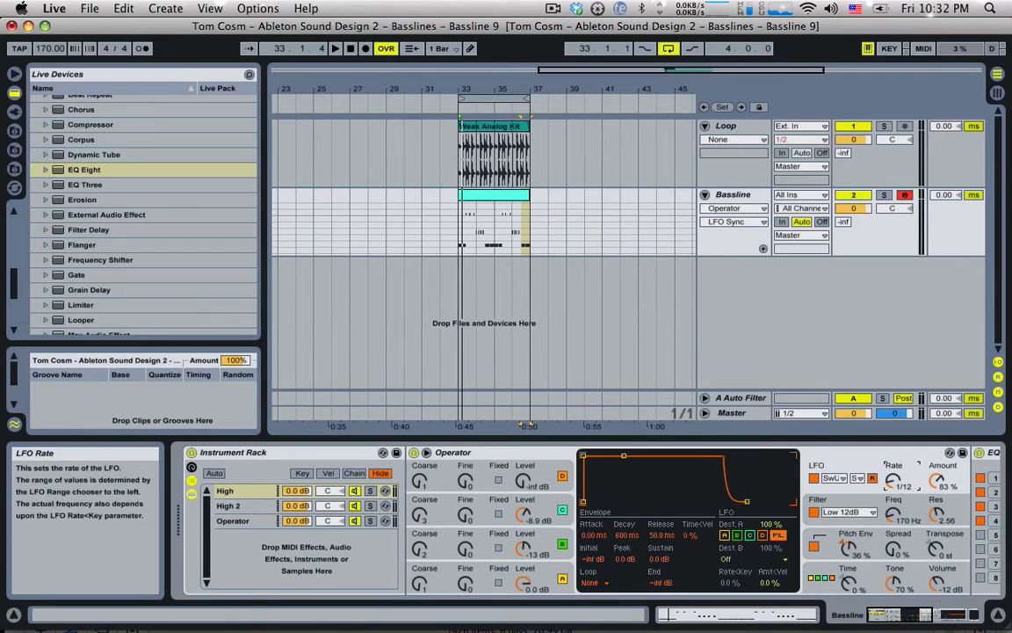
{"action": "key", "text": "space"}
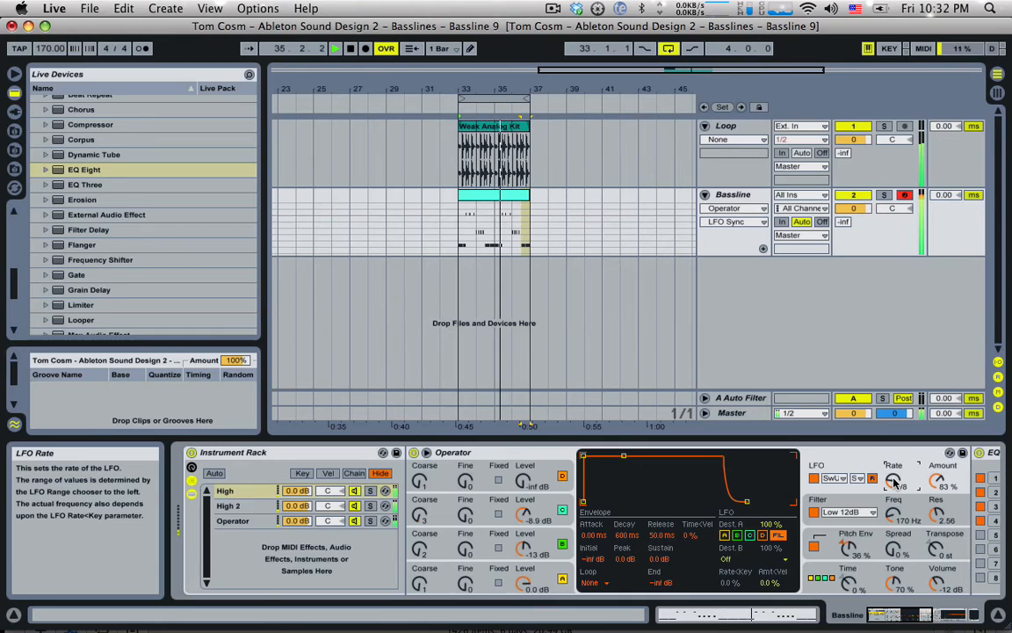
{"action": "key", "text": "space"}
{"action": "left_click_drag", "start_coordinate": [894, 482], "coordinate": [894, 470]}
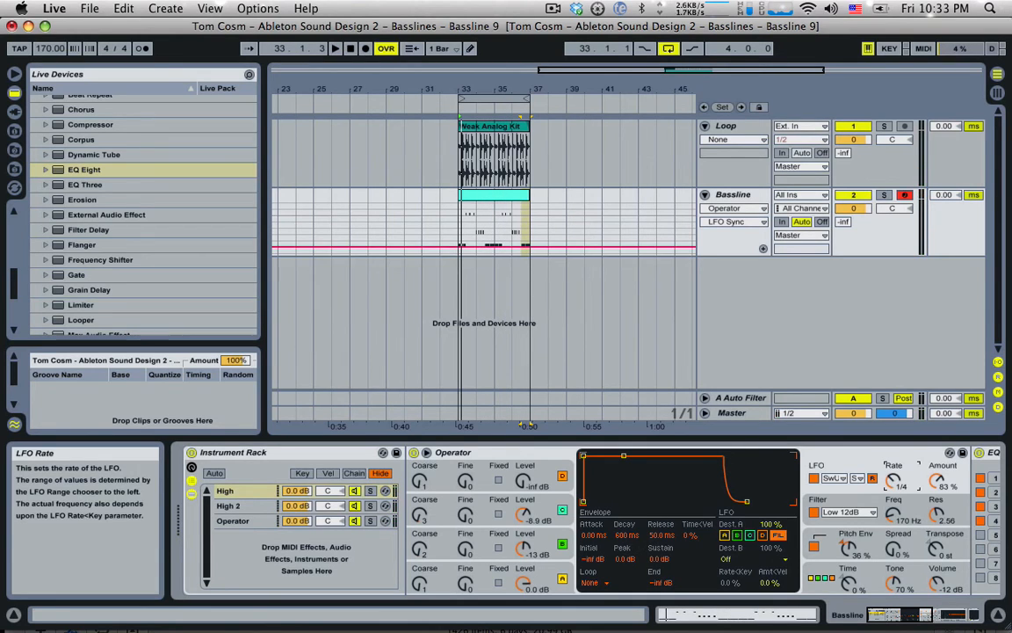
{"action": "key", "text": "space"}
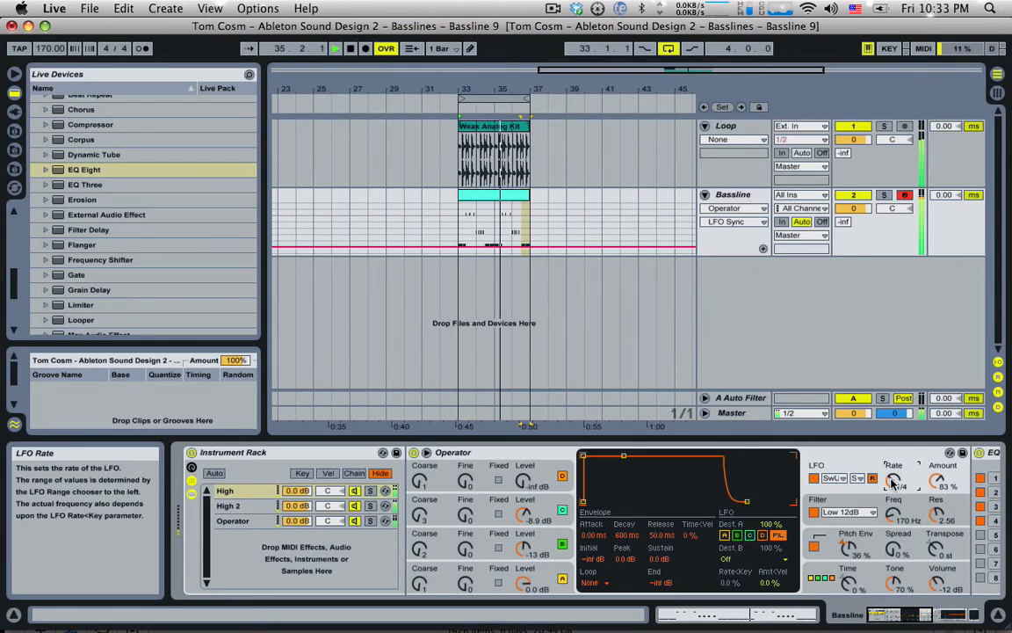
{"action": "key", "text": "space"}
Raise the High chain's Operator Spread to 100% and listen to the loop.
{"action": "left_click_drag", "start_coordinate": [895, 549], "coordinate": [895, 542]}
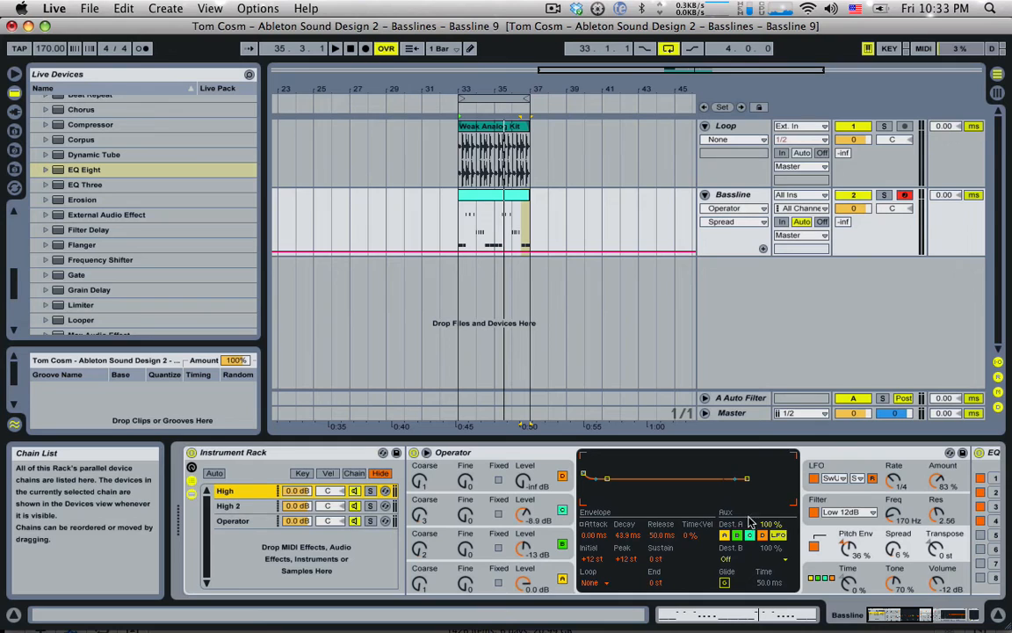
{"action": "left_click_drag", "start_coordinate": [895, 549], "coordinate": [895, 457]}
{"action": "key", "text": "space"}
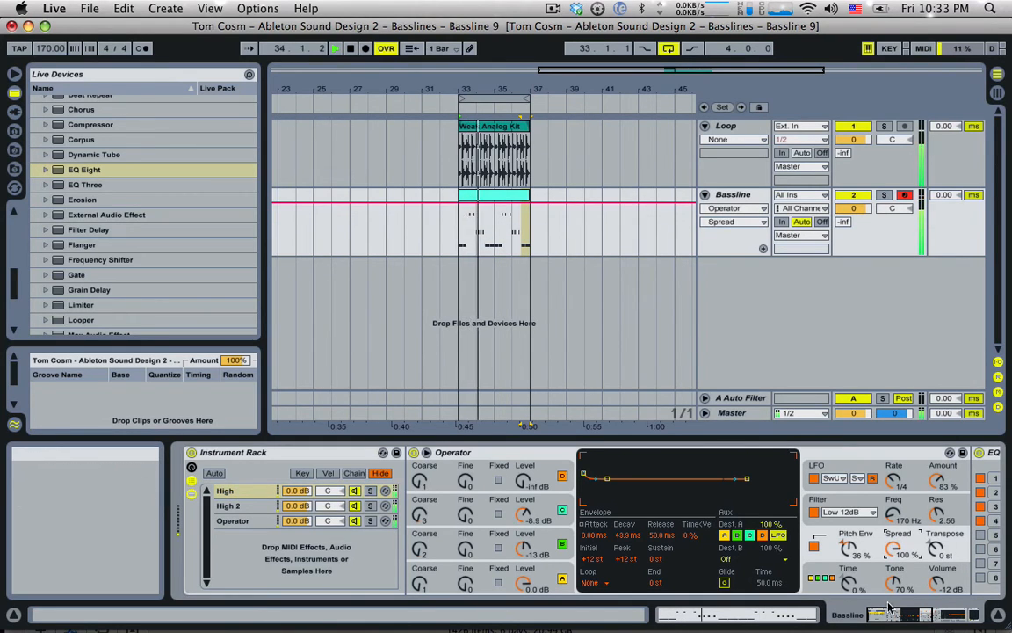
{"action": "left_click_drag", "start_coordinate": [886, 613], "coordinate": [888, 605]}
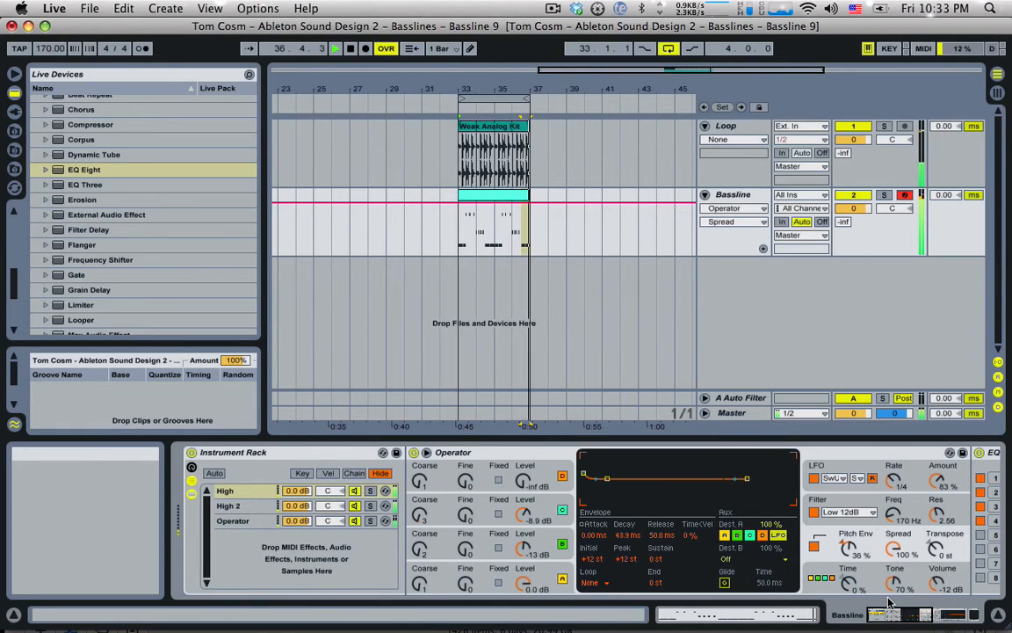
{"action": "key", "text": "space"}
In the High 2 chain, set the coarse tuning of oscillator B to 3 and oscillator C to 5, auditioning the loop.
{"action": "left_click", "coordinate": [242, 506]}
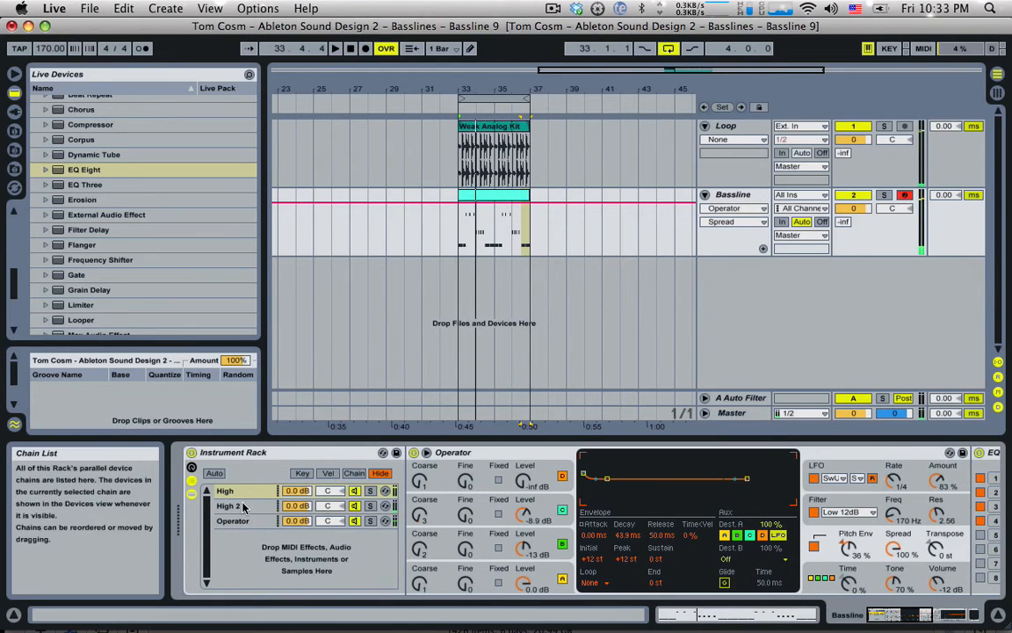
{"action": "left_click", "coordinate": [422, 535]}
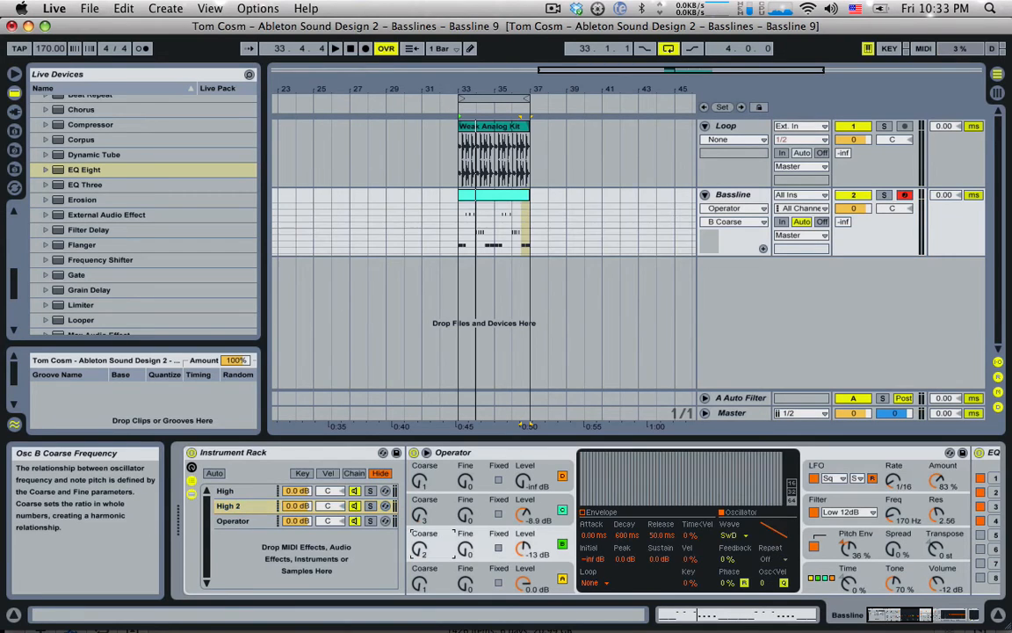
{"action": "left_click_drag", "start_coordinate": [420, 515], "coordinate": [420, 503]}
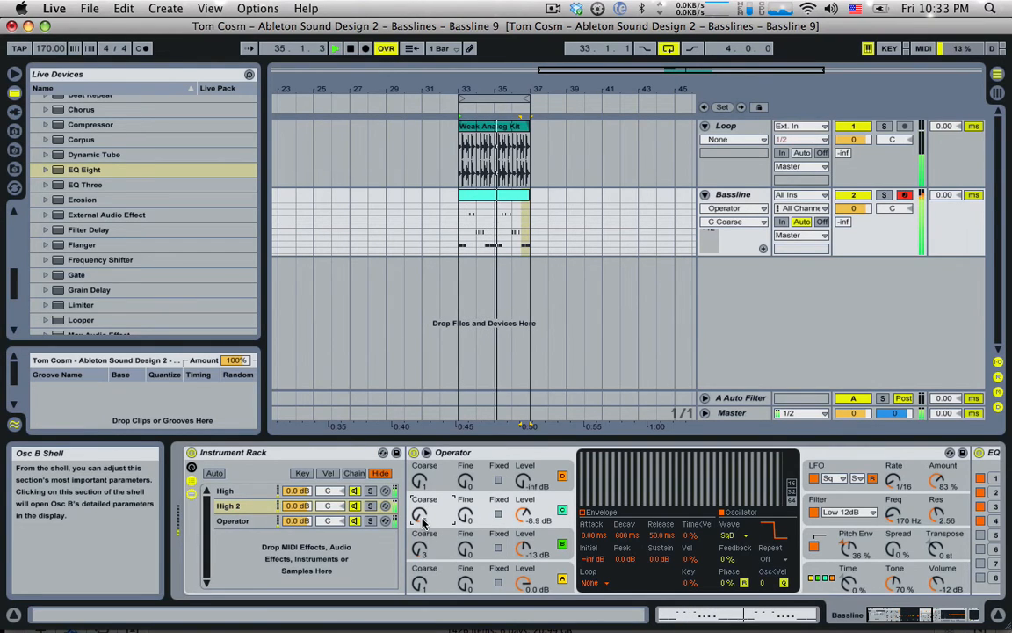
{"action": "key", "text": "space"}
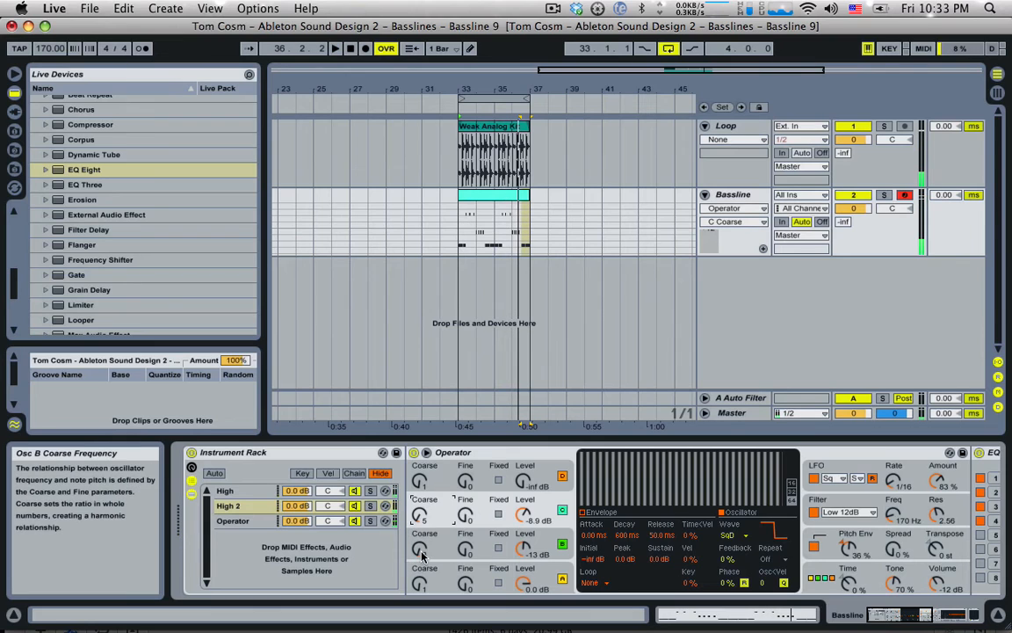
{"action": "left_click", "coordinate": [420, 550]}
{"action": "mouse_move", "coordinate": [422, 527]}
{"action": "left_mouse_down"}
{"action": "mouse_move", "coordinate": [422, 543]}
{"action": "mouse_move", "coordinate": [421, 519]}
{"action": "mouse_move", "coordinate": [421, 529]}
{"action": "left_mouse_up"}
In the High chain, set the coarse tuning to 0.5 for oscillator A, 1 for B and 2 for C during playback.
{"action": "left_click", "coordinate": [227, 491]}
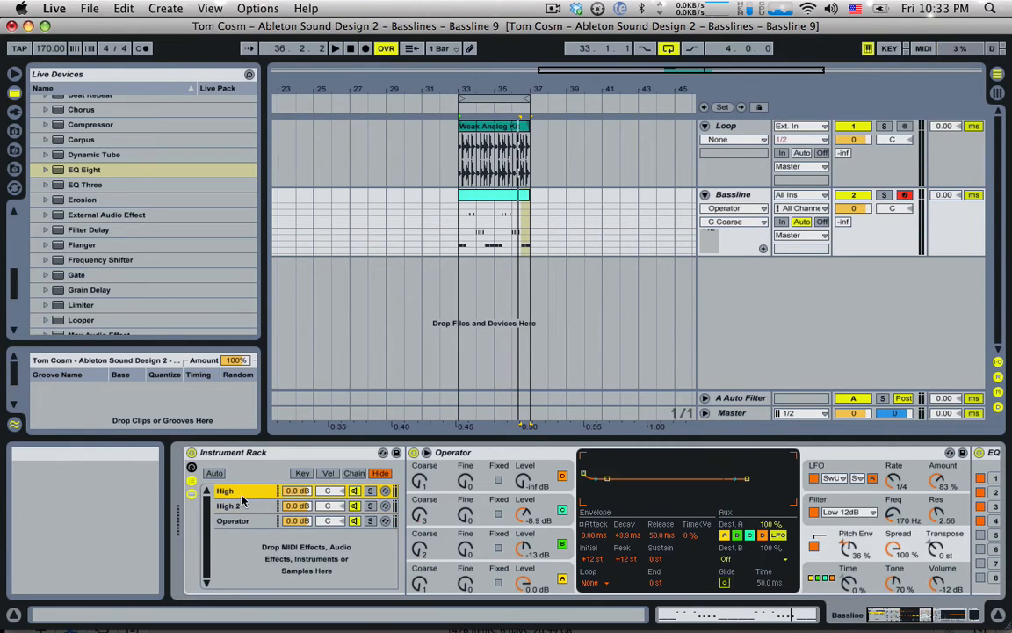
{"action": "left_click", "coordinate": [421, 522]}
{"action": "key", "text": "space"}
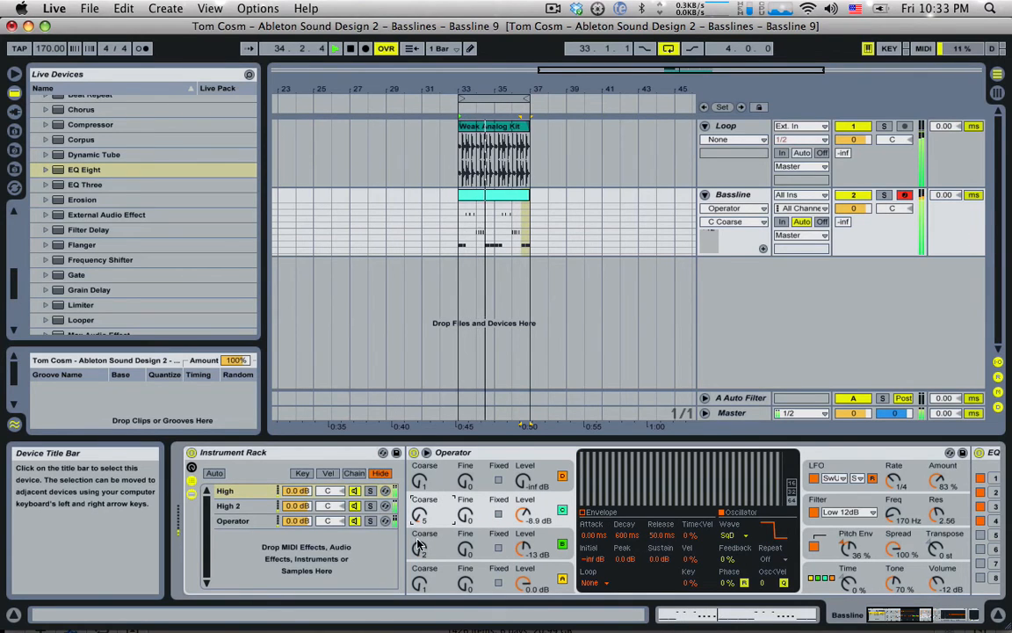
{"action": "left_click_drag", "start_coordinate": [420, 582], "coordinate": [420, 586]}
{"action": "left_click_drag", "start_coordinate": [420, 549], "coordinate": [419, 564]}
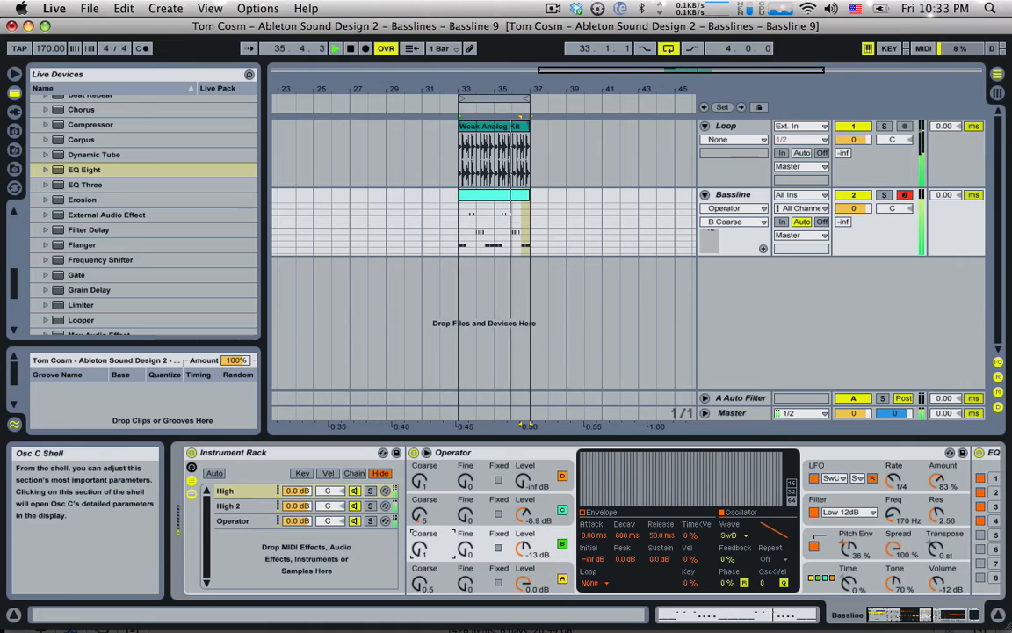
{"action": "left_click_drag", "start_coordinate": [420, 516], "coordinate": [420, 554]}
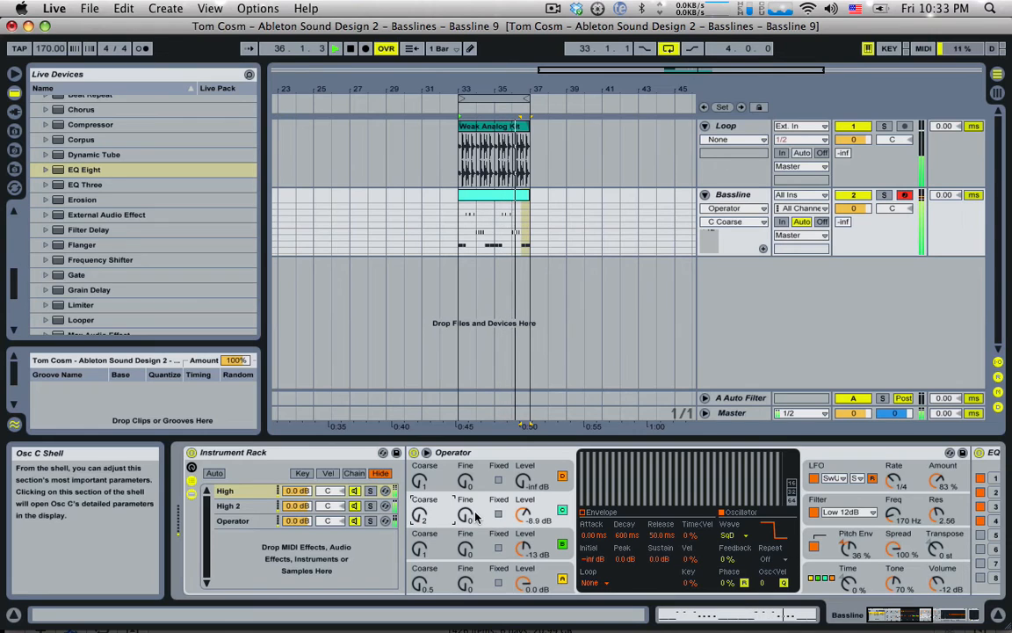
Boost band 2 of the High chain's EQ Eight by 8.85 dB at 180 Hz, and return to its Operator settings.
{"action": "left_click", "coordinate": [960, 621]}
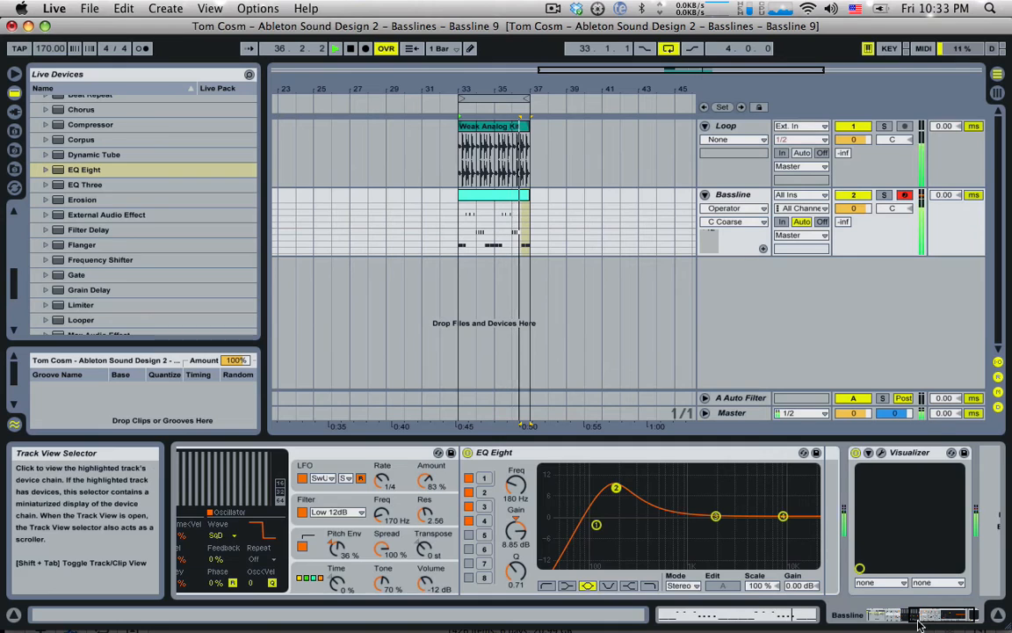
{"action": "left_click_drag", "start_coordinate": [926, 617], "coordinate": [900, 618]}
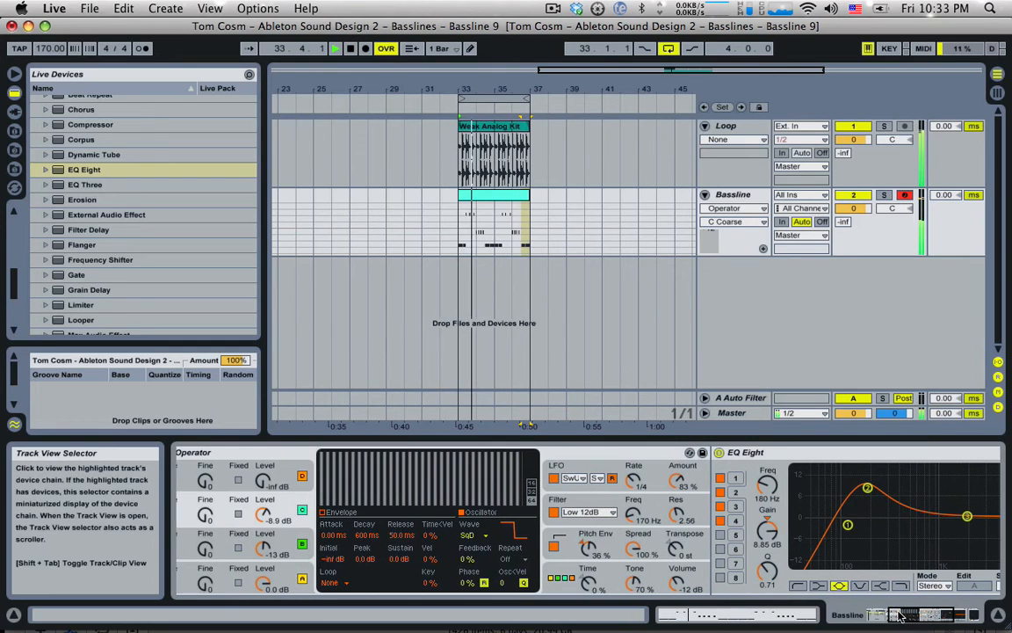
Set the filter resonance of the High chain's Operator to 3.47 while the loop plays, and return to the rack's chain list.
{"action": "left_click", "coordinate": [677, 516]}
{"action": "key", "text": "space"}
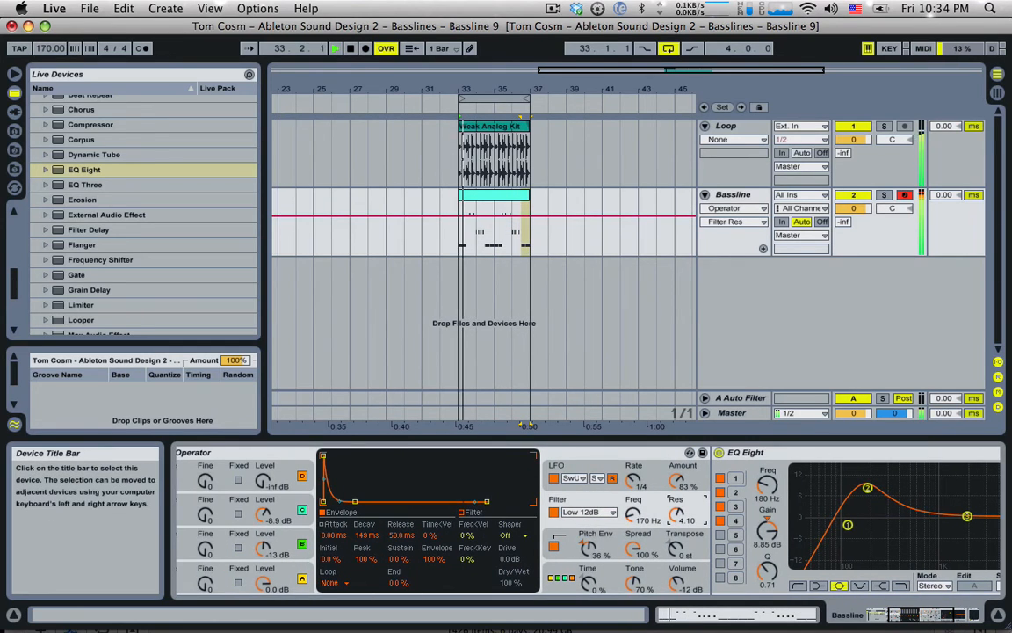
{"action": "left_click_drag", "start_coordinate": [675, 509], "coordinate": [674, 515]}
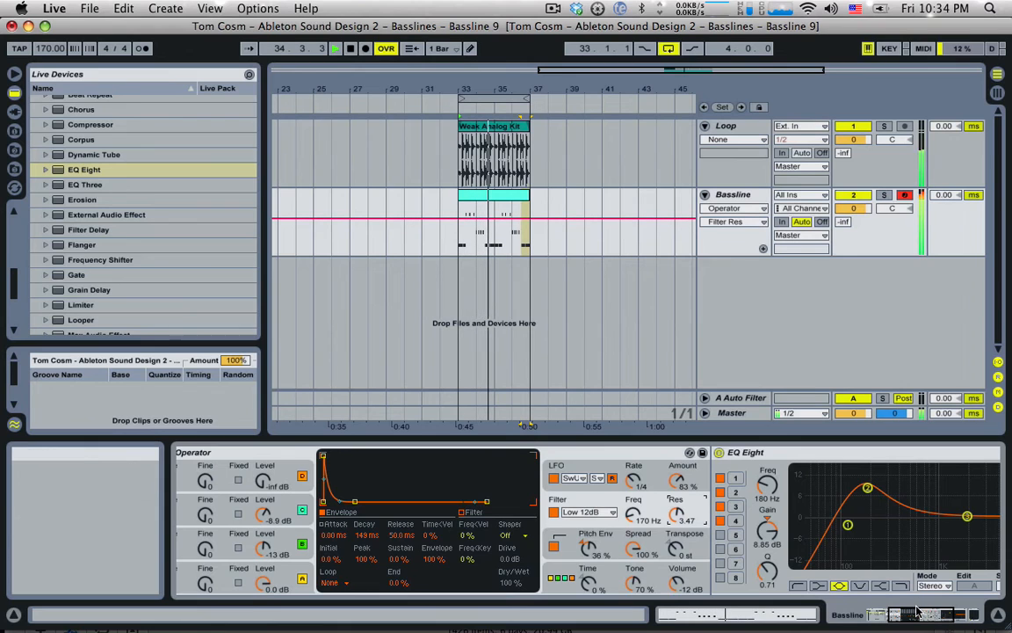
{"action": "left_click_drag", "start_coordinate": [912, 615], "coordinate": [892, 613]}
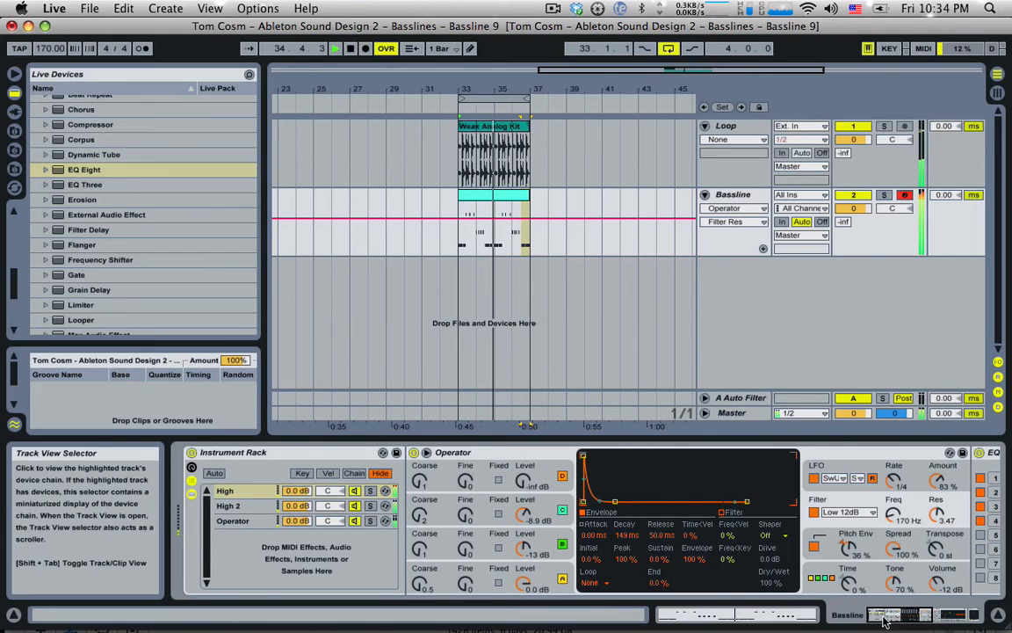
{"action": "key", "text": "space"}
Add a new Operator instrument to the Instrument Rack as a fourth parallel chain.
{"action": "left_click", "coordinate": [255, 505]}
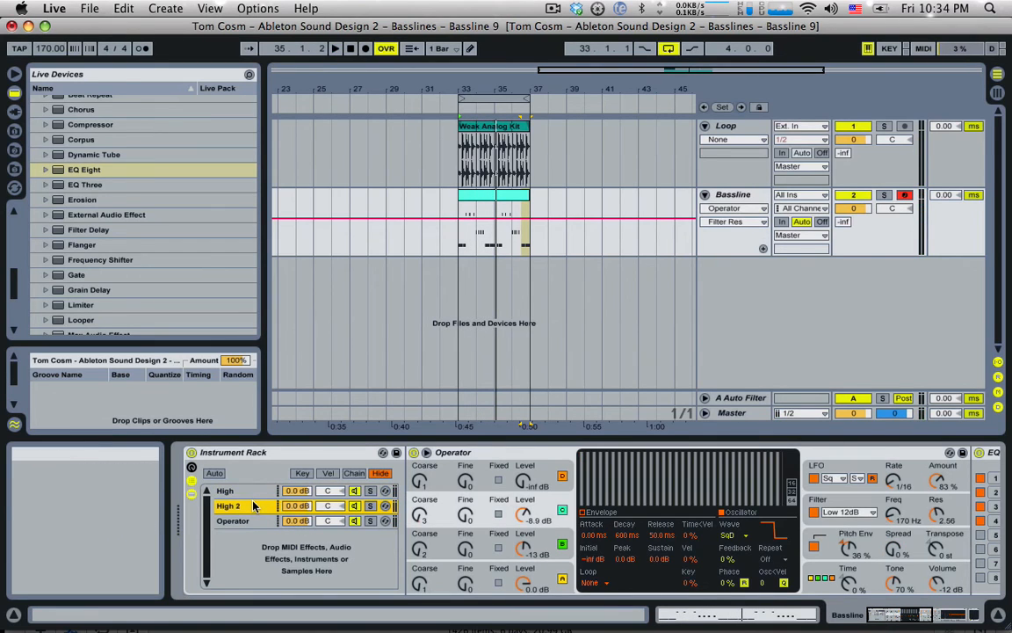
{"action": "left_click", "coordinate": [233, 520]}
{"action": "scroll", "coordinate": [112, 155], "scroll_direction": "up", "scroll_amount": 10}
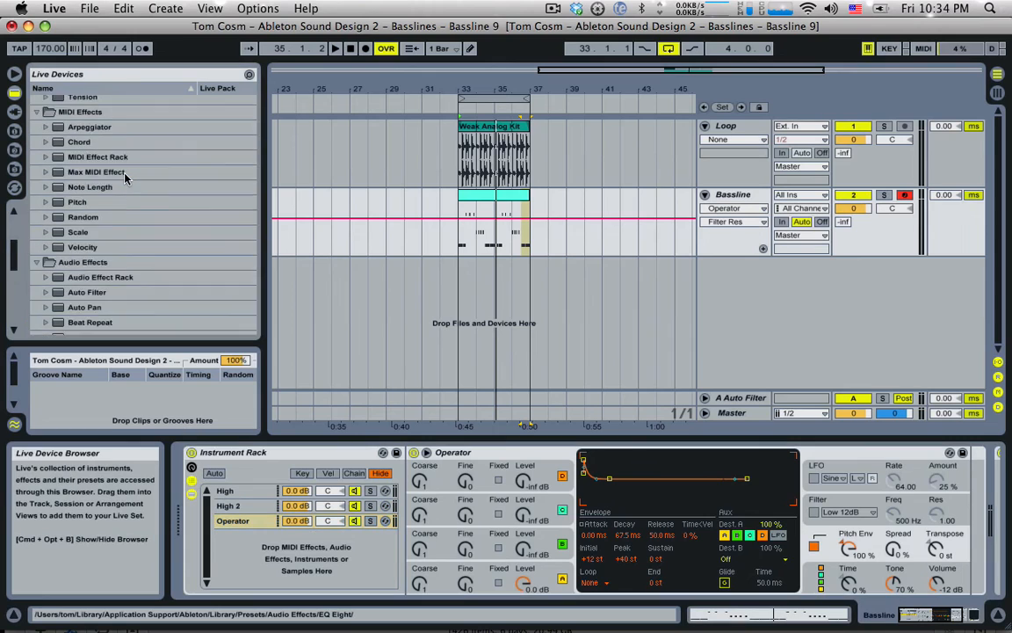
{"action": "left_click_drag", "start_coordinate": [88, 238], "coordinate": [235, 543]}
Rename the original Operator chain Sub, placed last in the rack, and name the new chain above it High 3.
{"action": "left_click", "coordinate": [236, 522]}
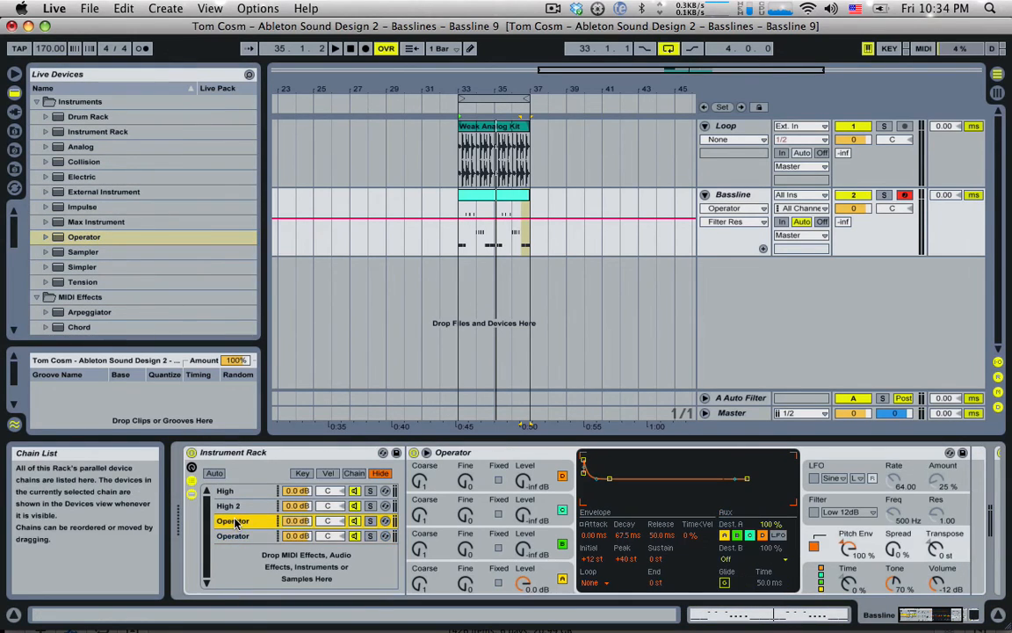
{"action": "key", "text": "super+r"}
{"action": "type", "text": "S"}
{"action": "left_click", "coordinate": [252, 536]}
{"action": "left_click_drag", "start_coordinate": [243, 517], "coordinate": [243, 518]}
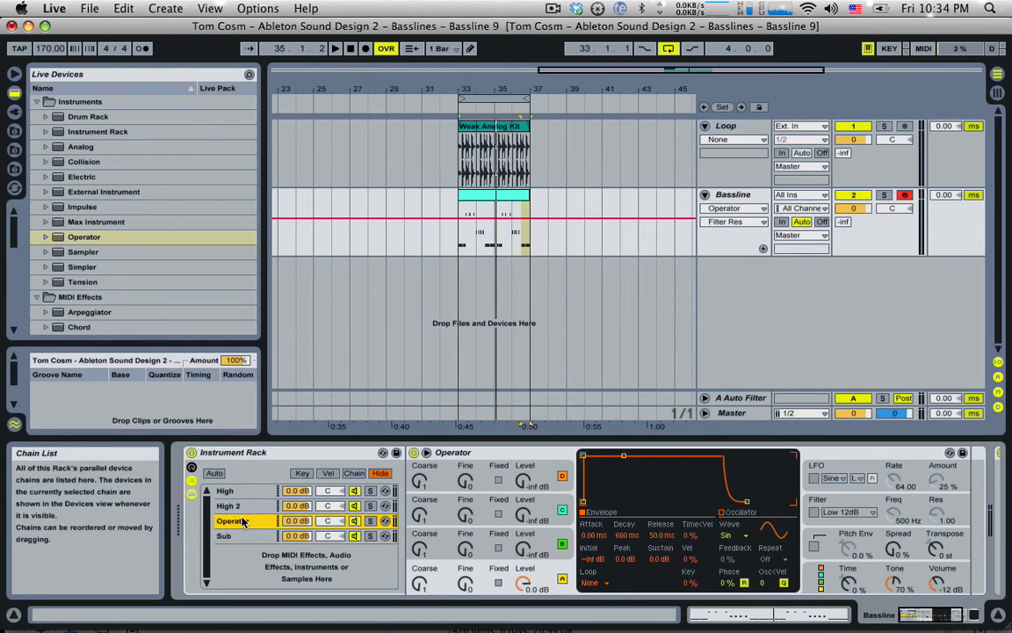
{"action": "key", "text": "super+r"}
{"action": "type", "text": "Hig"}
Change oscillator A's waveform in the High 3 chain to SqD and audition it with the loop.
{"action": "left_click", "coordinate": [523, 583]}
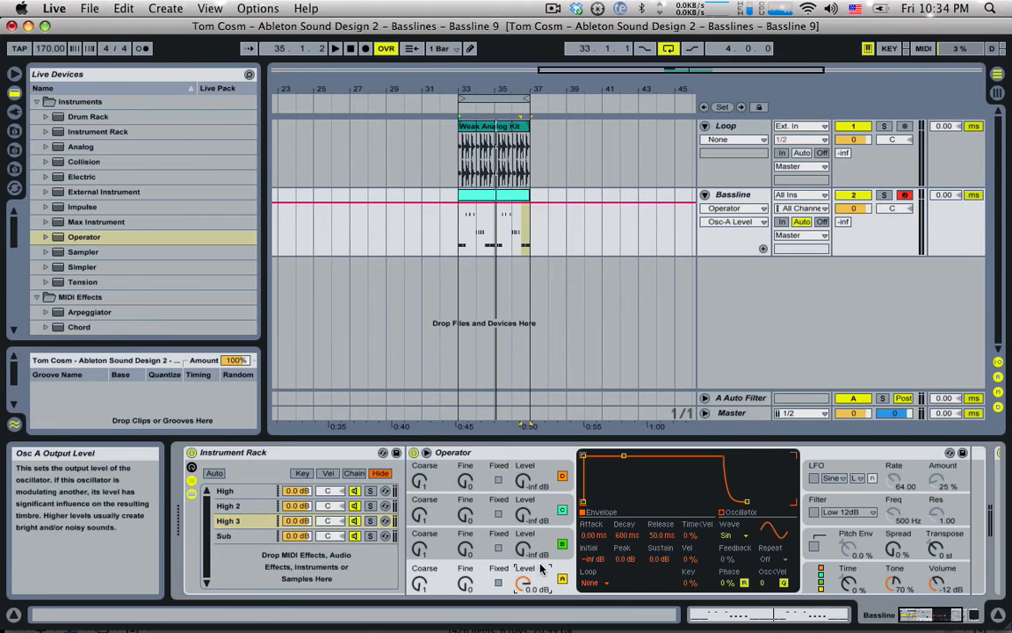
{"action": "left_click", "coordinate": [731, 536]}
{"action": "left_click", "coordinate": [736, 477]}
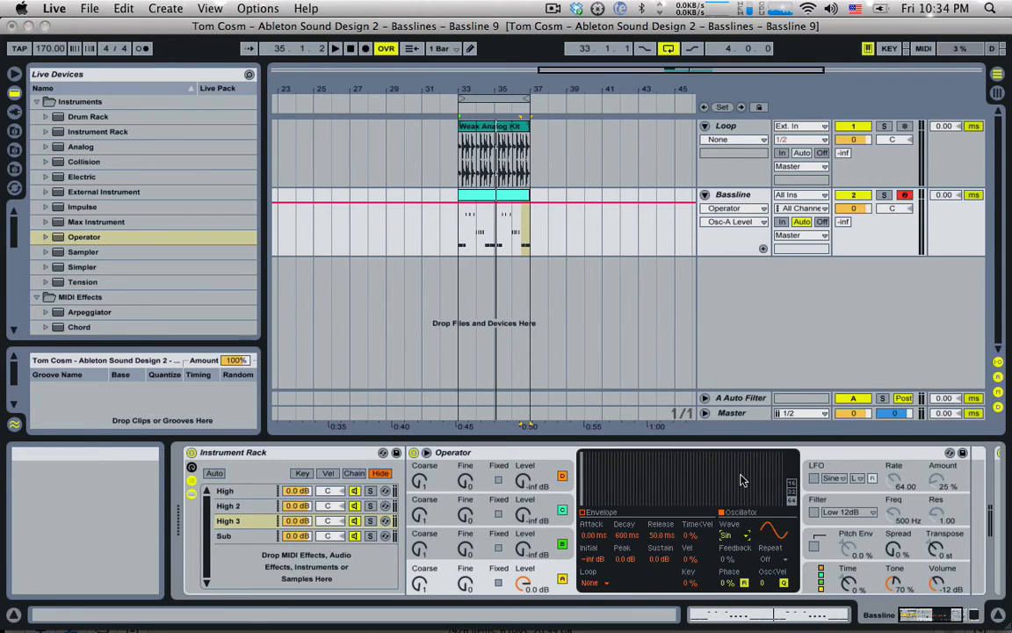
{"action": "key", "text": "space"}
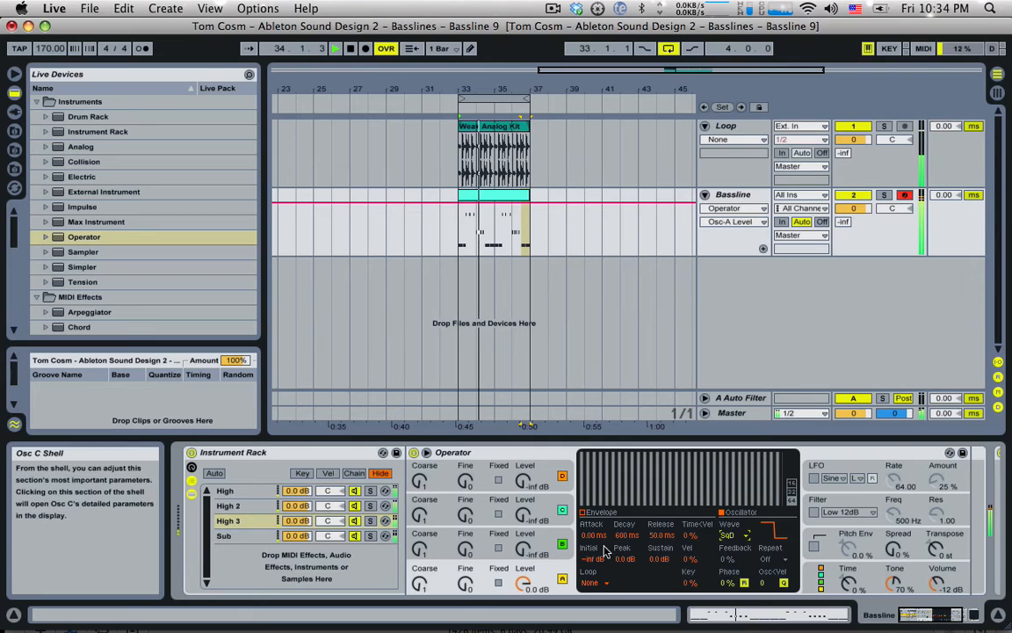
{"action": "key", "text": "space"}
Enable High 3's Low 12dB filter with 100% envelope amount, 946 ms attack, 119 Hz frequency and 1.83 resonance, auditioning the loop.
{"action": "left_click", "coordinate": [813, 511]}
{"action": "left_click", "coordinate": [692, 560]}
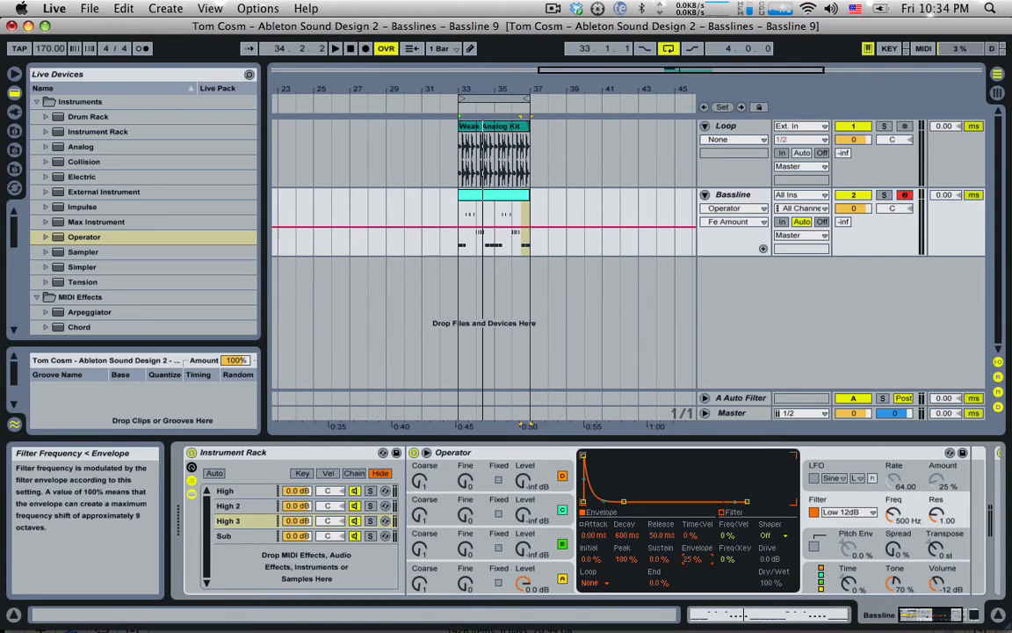
{"action": "left_click", "coordinate": [586, 457]}
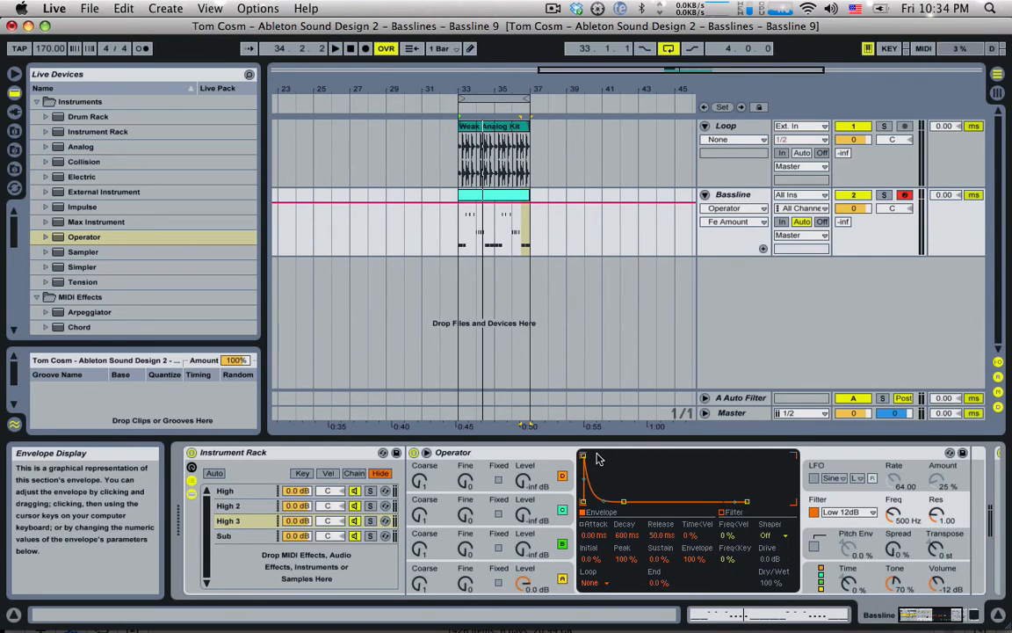
{"action": "left_click_drag", "start_coordinate": [586, 457], "coordinate": [610, 456]}
{"action": "left_click_drag", "start_coordinate": [931, 521], "coordinate": [893, 546]}
{"action": "key", "text": "space"}
{"action": "left_click_drag", "start_coordinate": [611, 456], "coordinate": [635, 456]}
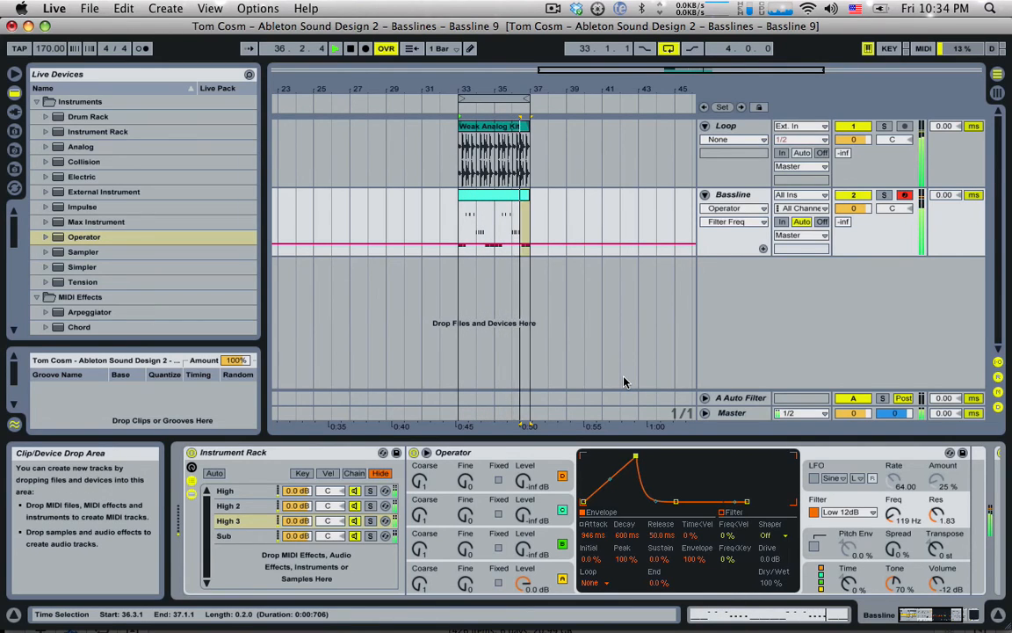
{"action": "key", "text": "space"}
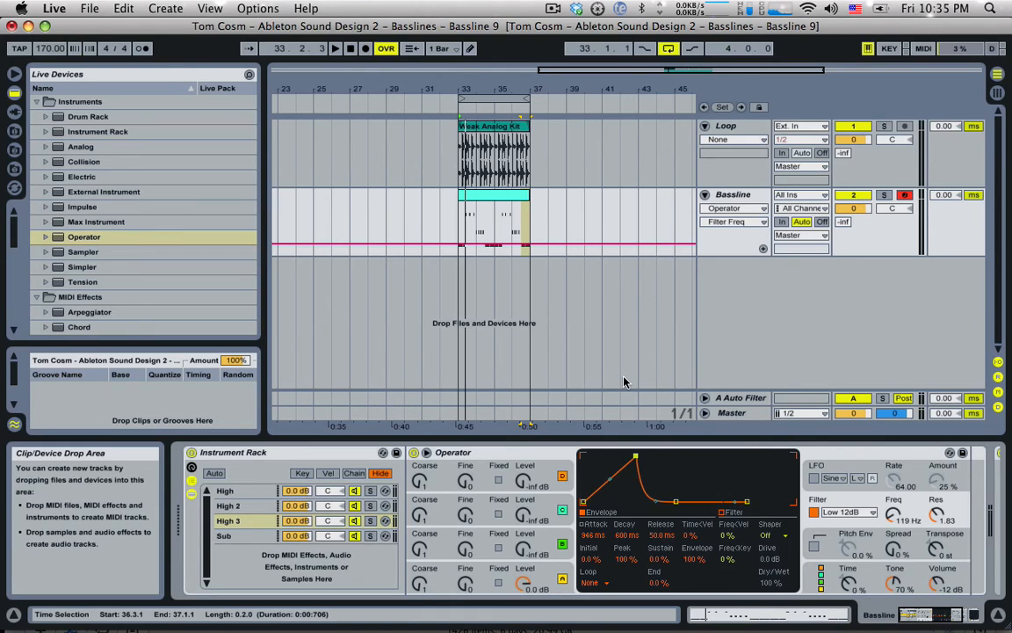
{"action": "left_click_drag", "start_coordinate": [665, 70], "coordinate": [694, 69]}
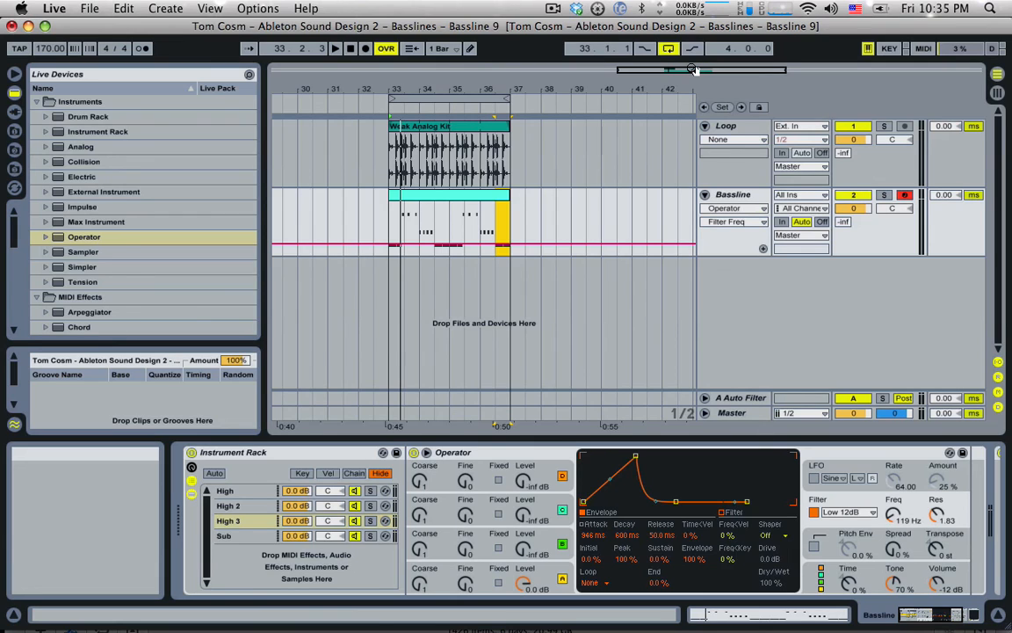
{"action": "left_click_drag", "start_coordinate": [693, 70], "coordinate": [685, 104]}
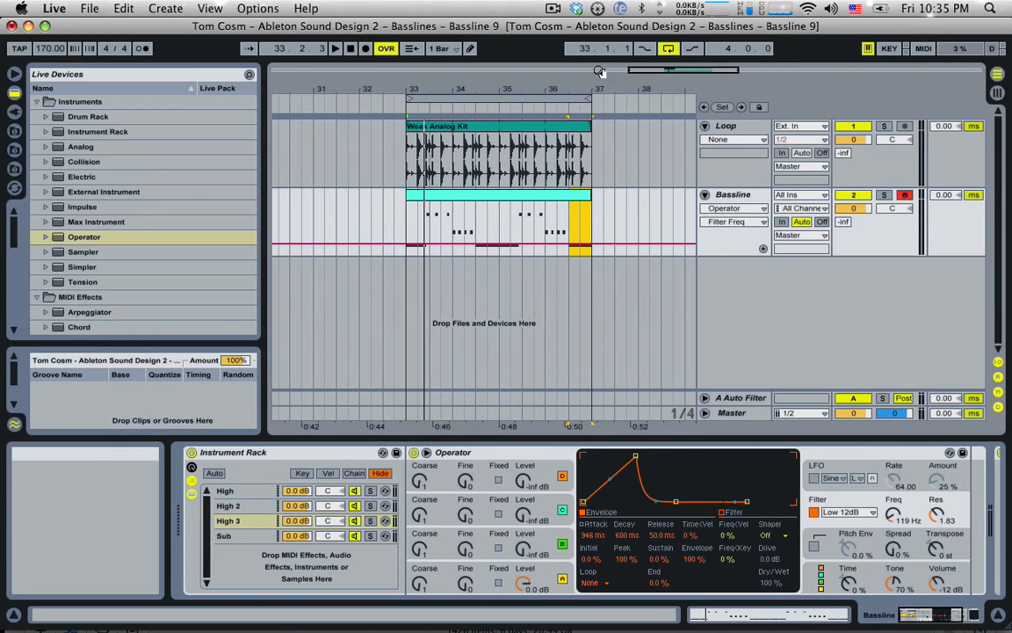
{"action": "left_click_drag", "start_coordinate": [638, 70], "coordinate": [661, 69]}
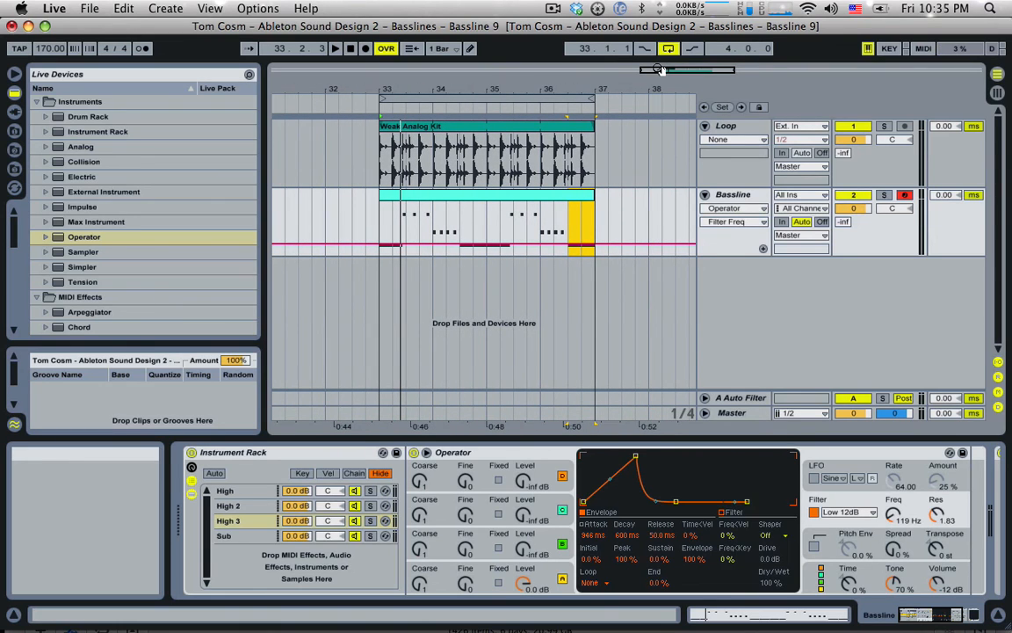
{"action": "left_click", "coordinate": [552, 10]}
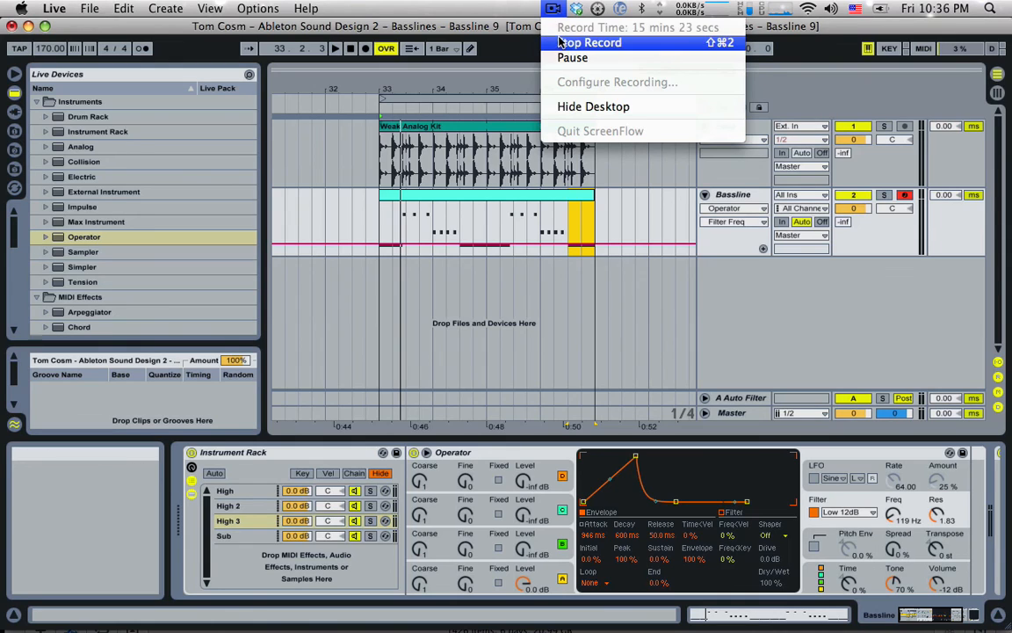